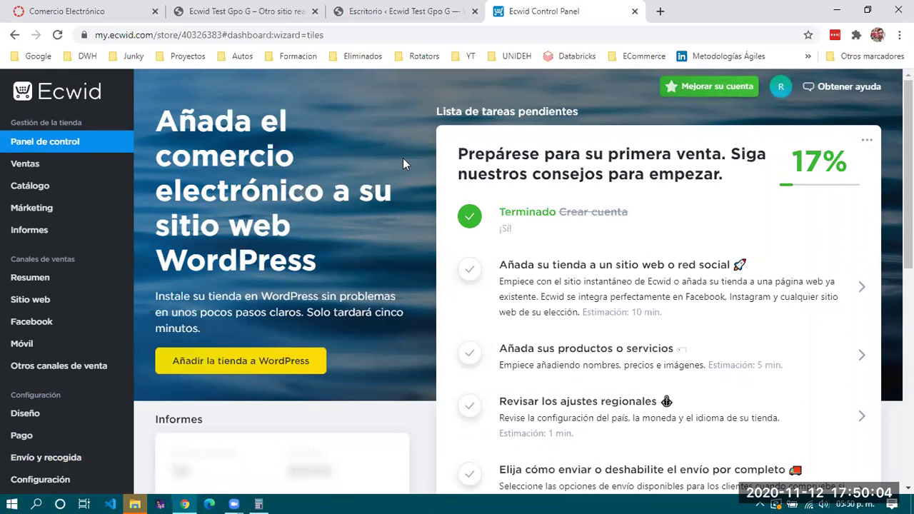
Highlight the completed 'Terminado Crear cuenta' task text on the Ecwid dashboard
scroll(350, 293, "down", 5)
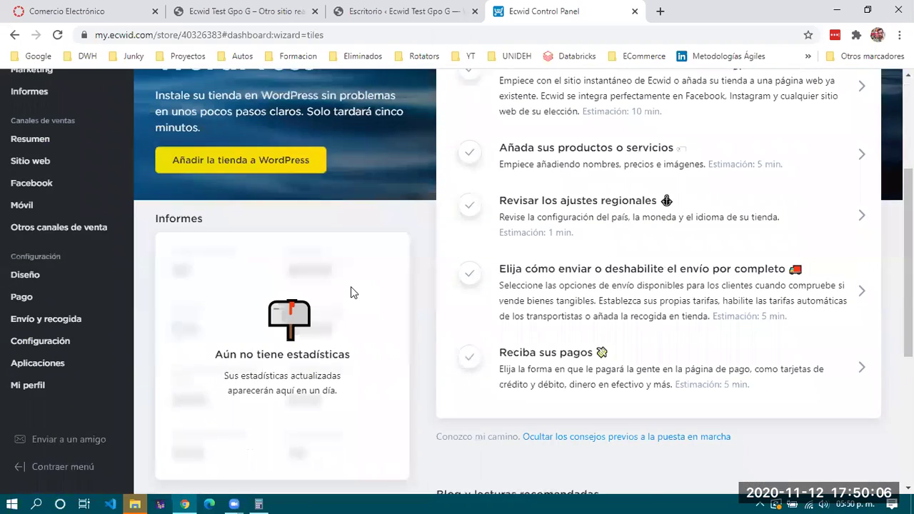
scroll(351, 293, "down", 1)
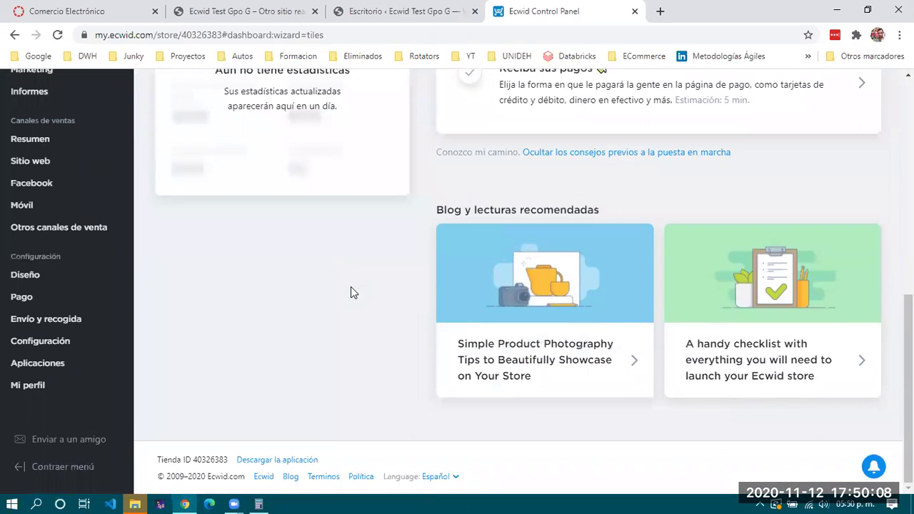
scroll(351, 293, "up", 6)
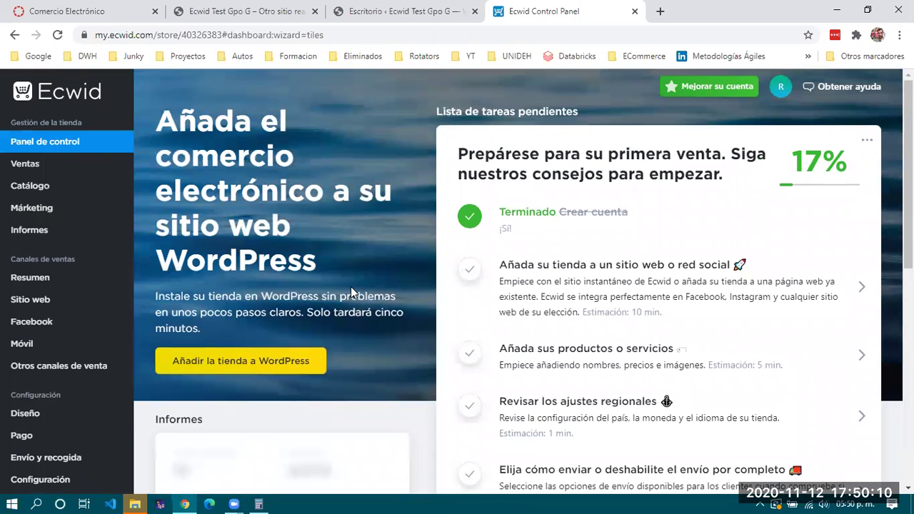
double_click(593, 210)
left_click(646, 212)
triple_click(638, 208)
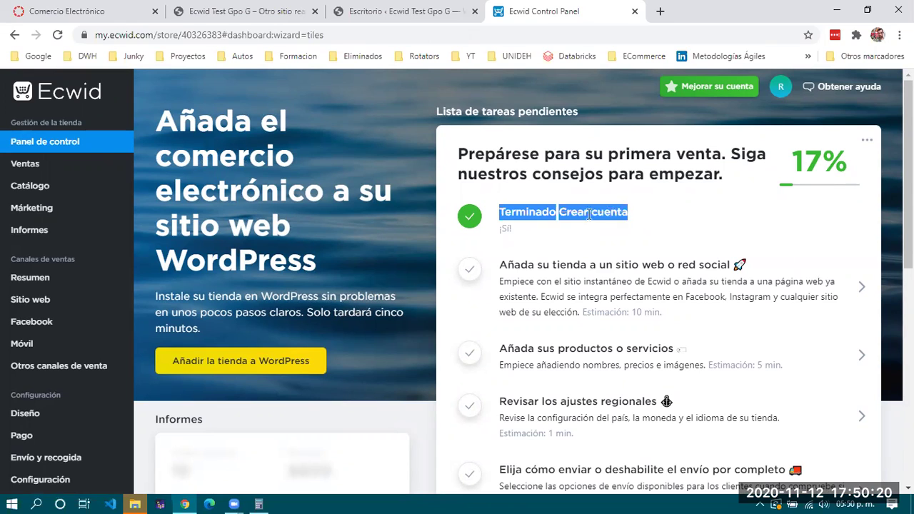
left_click(661, 220)
triple_click(641, 227)
left_click(618, 228)
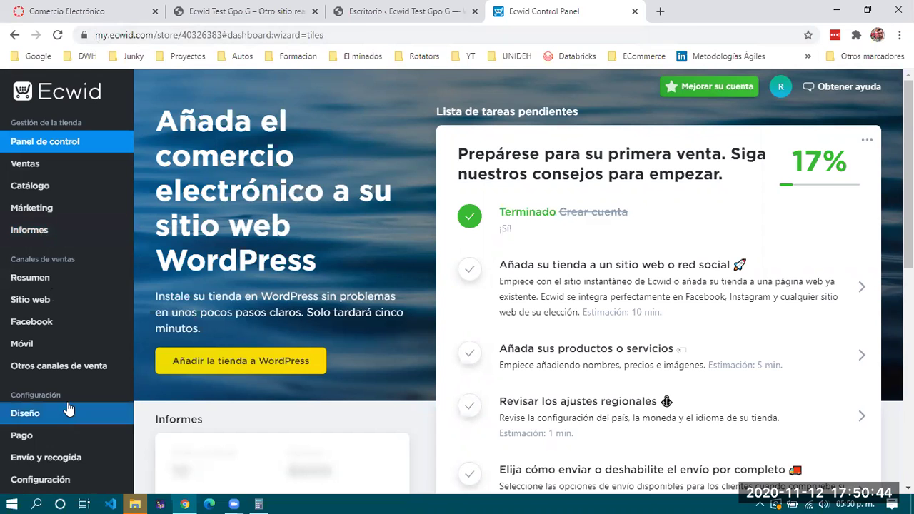
Open the Sitio web > Diseño store design settings
mouse_move(80, 200)
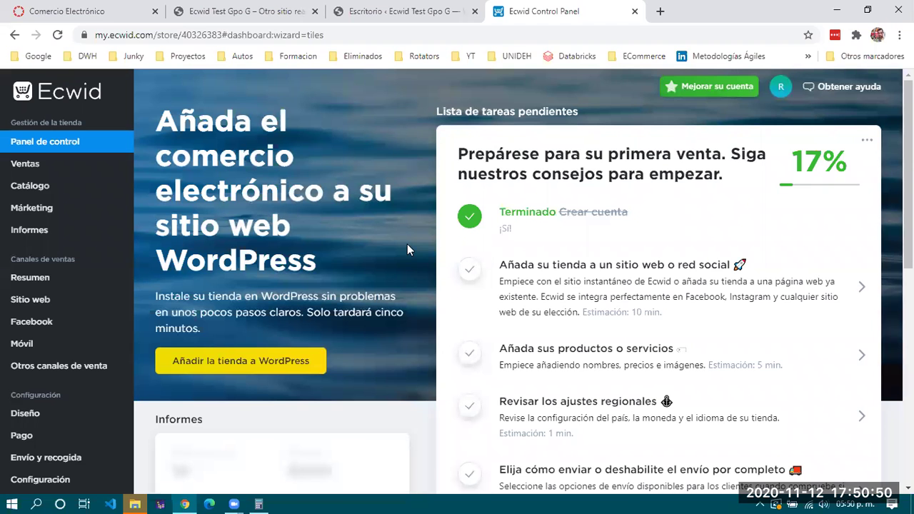
scroll(407, 245, "down", 3)
scroll(407, 245, "down", 4)
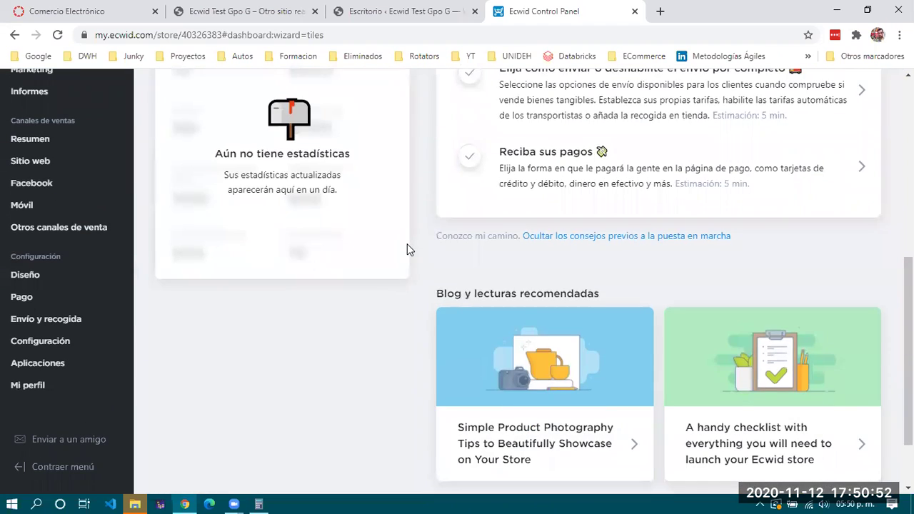
scroll(406, 244, "up", 7)
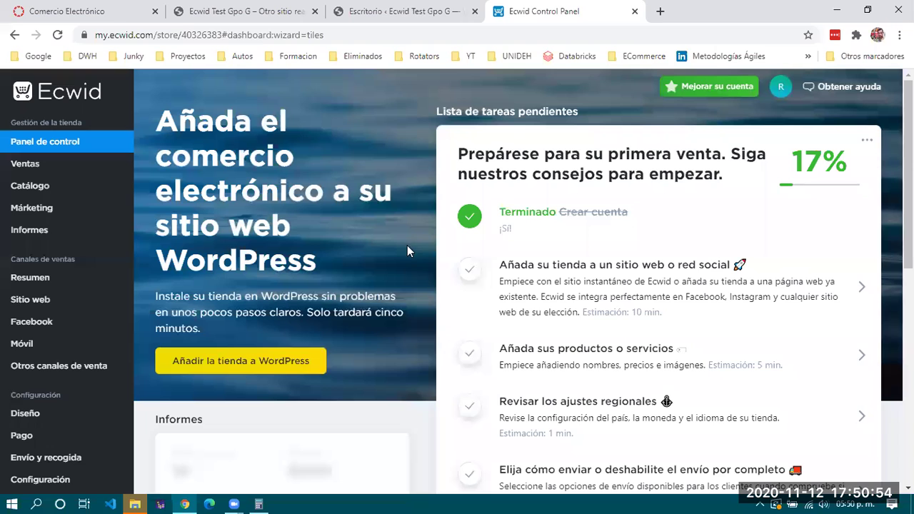
mouse_move(27, 302)
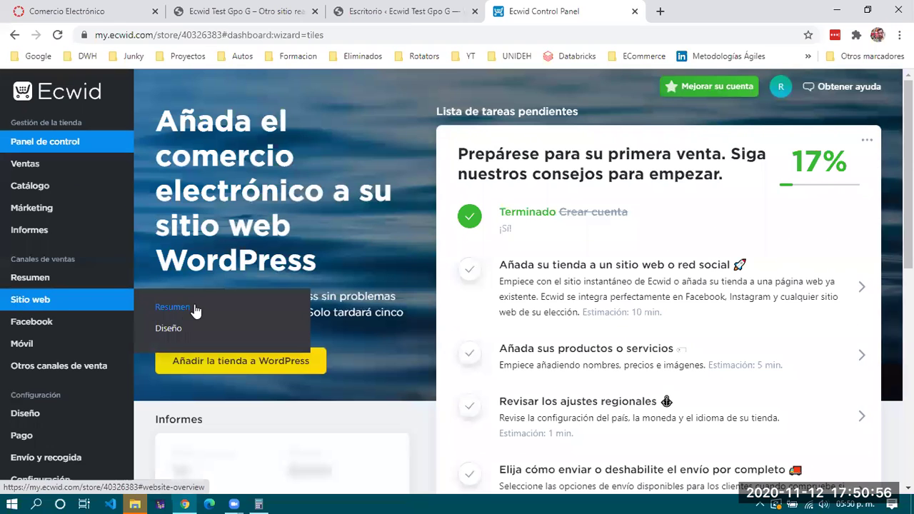
left_click(167, 331)
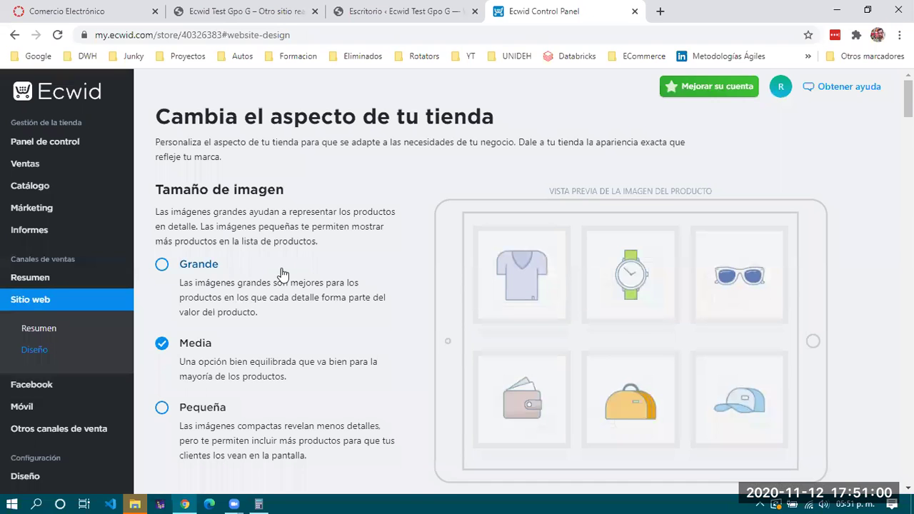
Scroll through the design options, where image size is set to Media
scroll(282, 273, "down", 5)
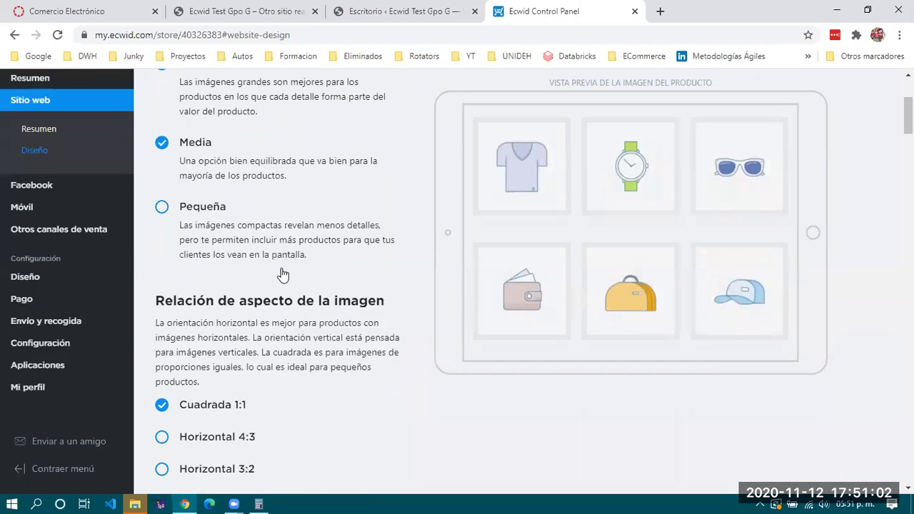
scroll(282, 274, "down", 7)
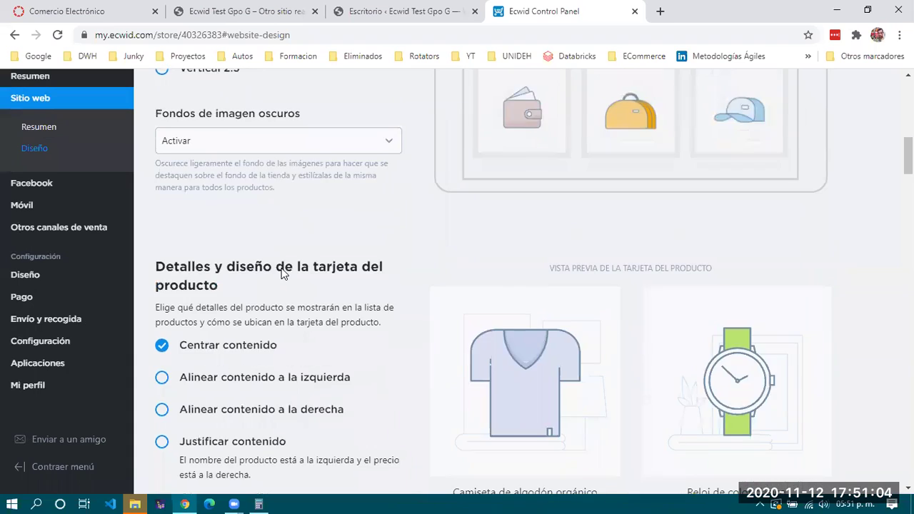
scroll(282, 273, "down", 5)
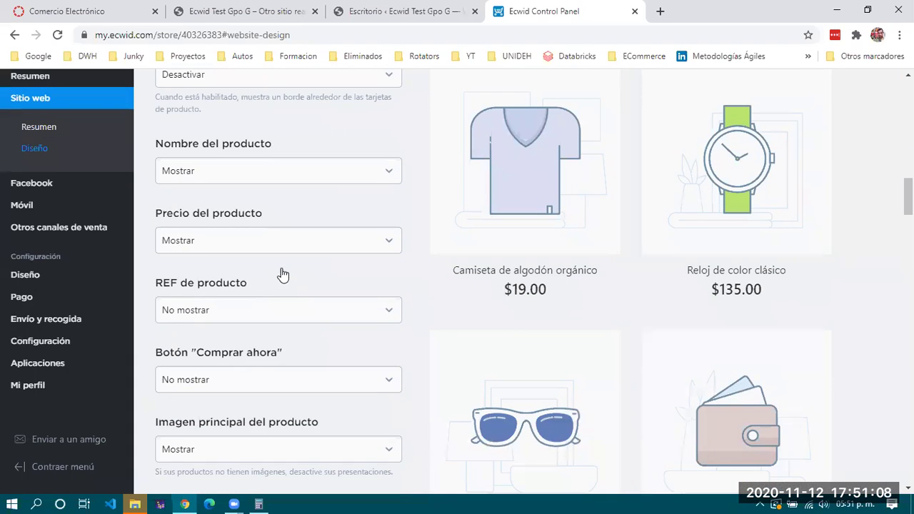
scroll(282, 273, "down", 10)
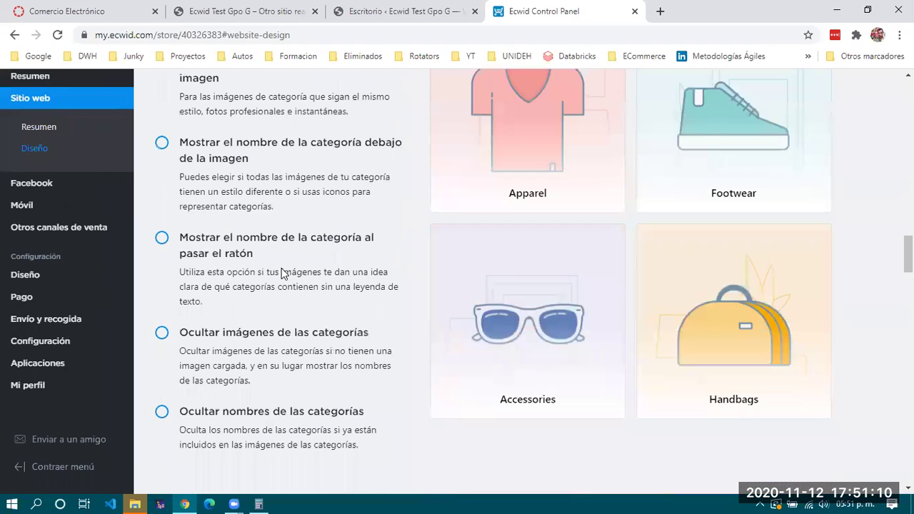
scroll(282, 273, "down", 12)
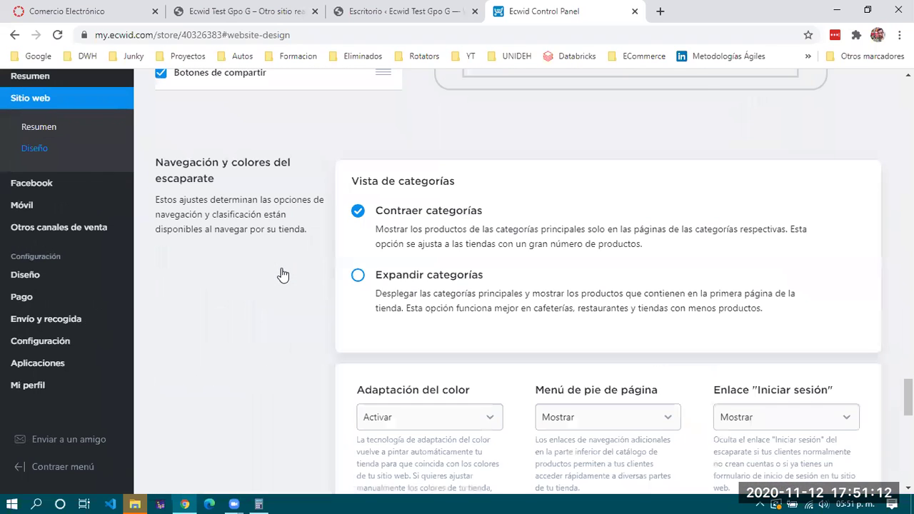
scroll(282, 273, "up", 5)
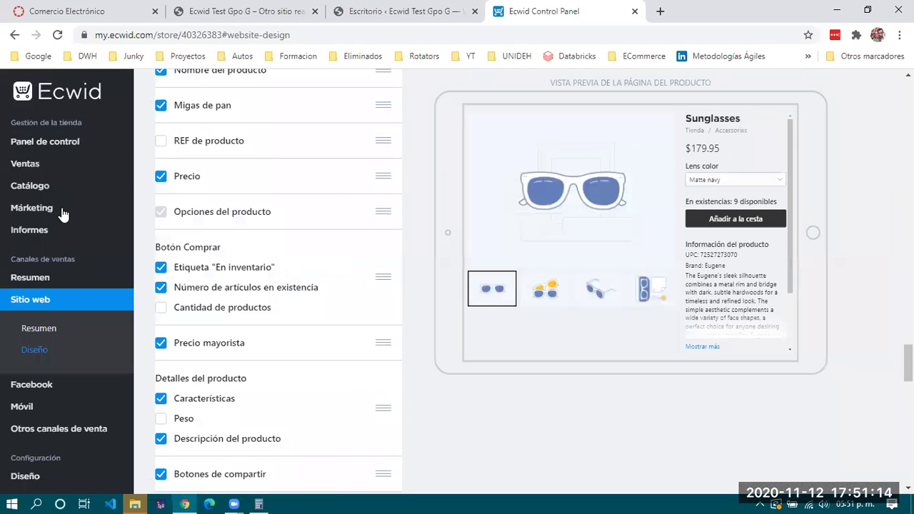
scroll(412, 254, "up", 2)
scroll(412, 253, "up", 20)
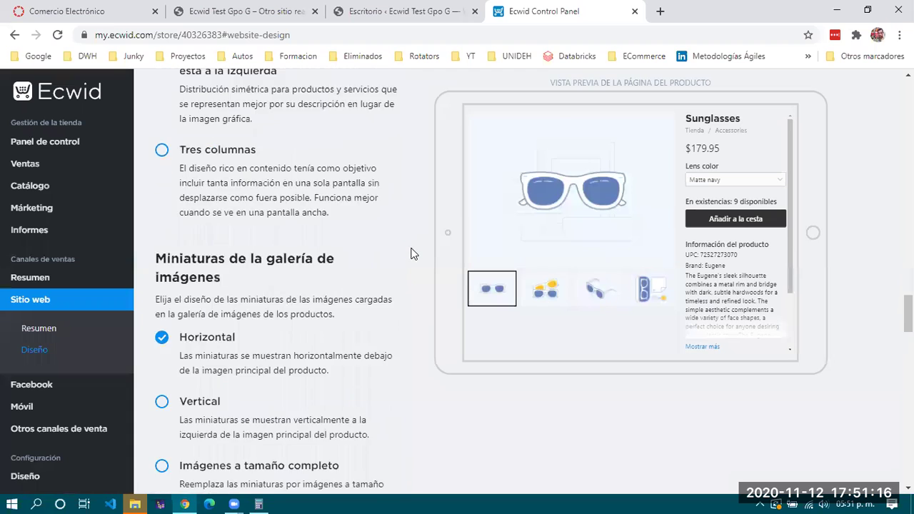
scroll(412, 253, "up", 10)
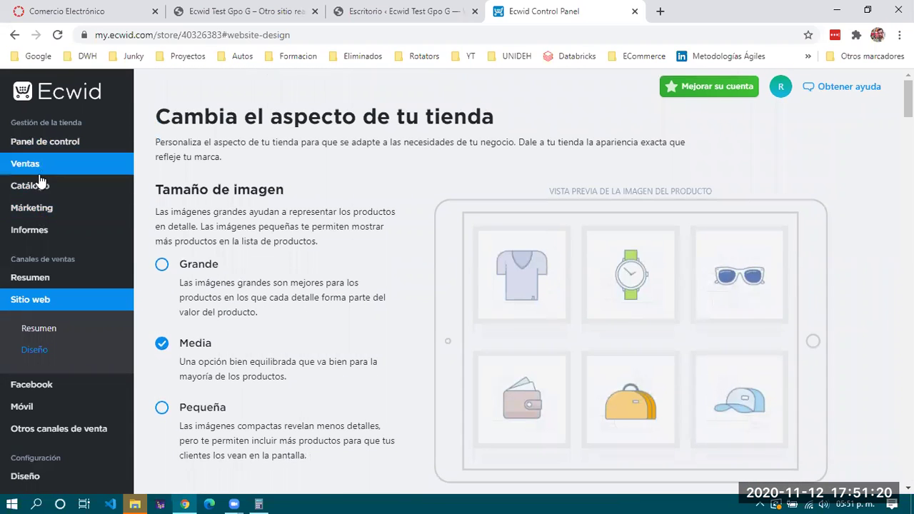
mouse_move(41, 184)
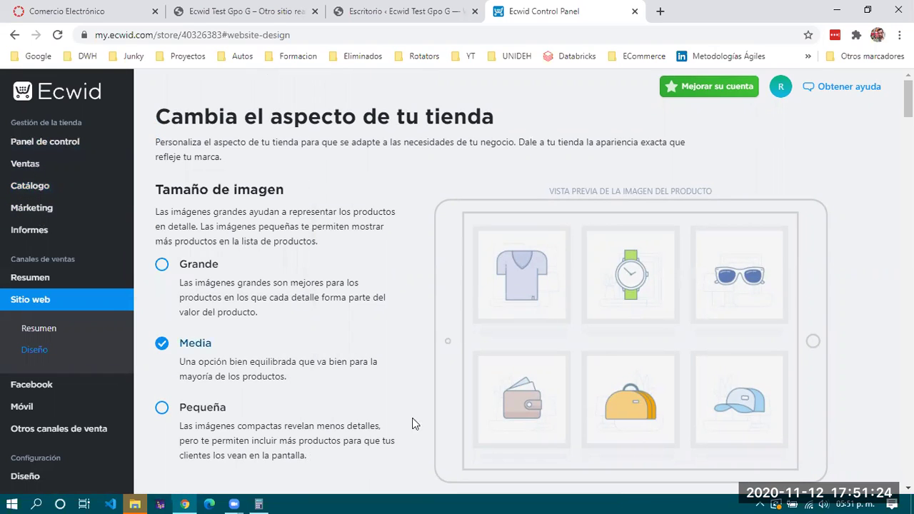
Open the Canales de ventas > Resumen overview and scroll through it
left_click(48, 281)
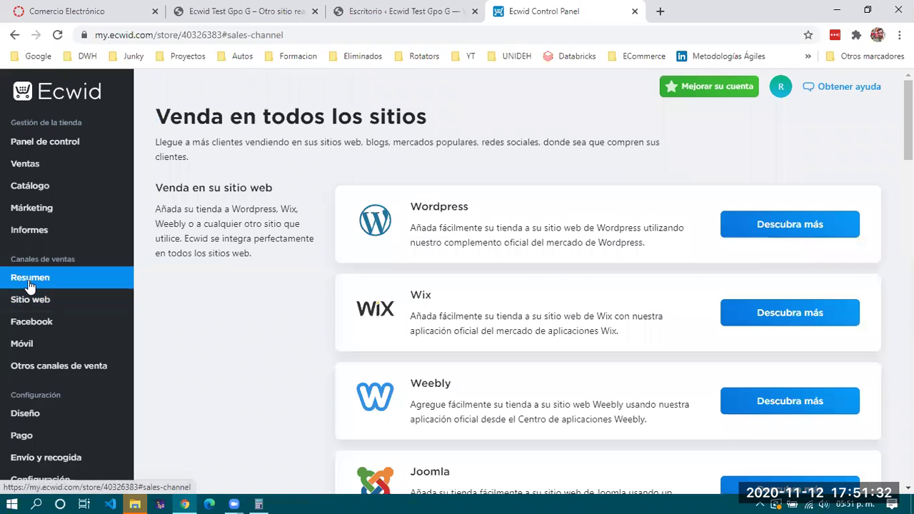
scroll(237, 221, "down", 15)
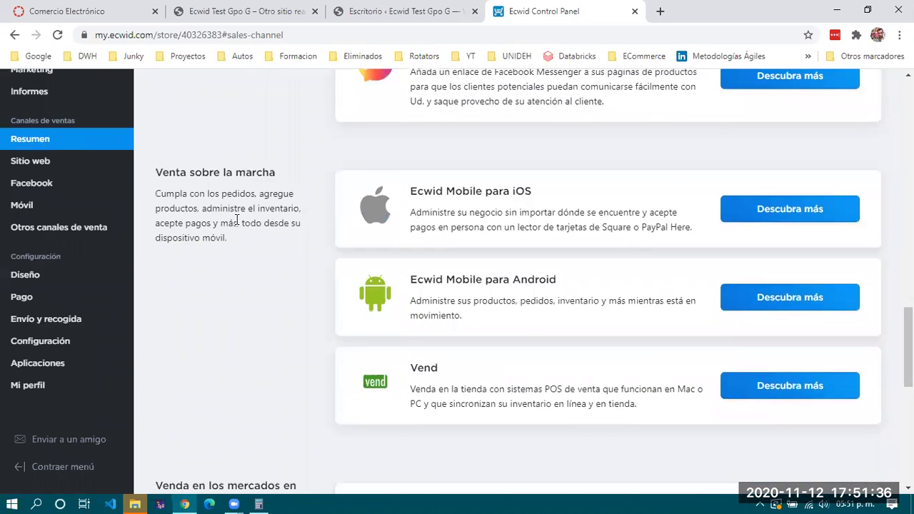
scroll(236, 222, "down", 6)
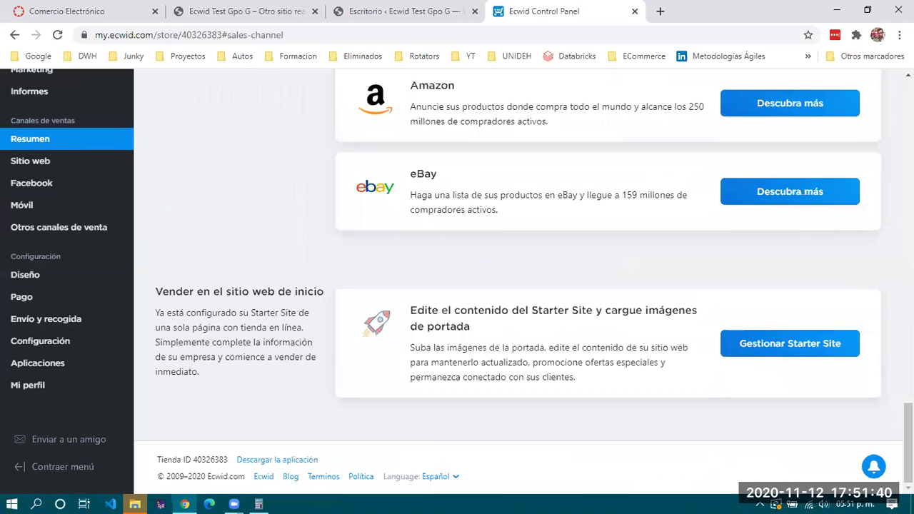
scroll(891, 86, "up", 20)
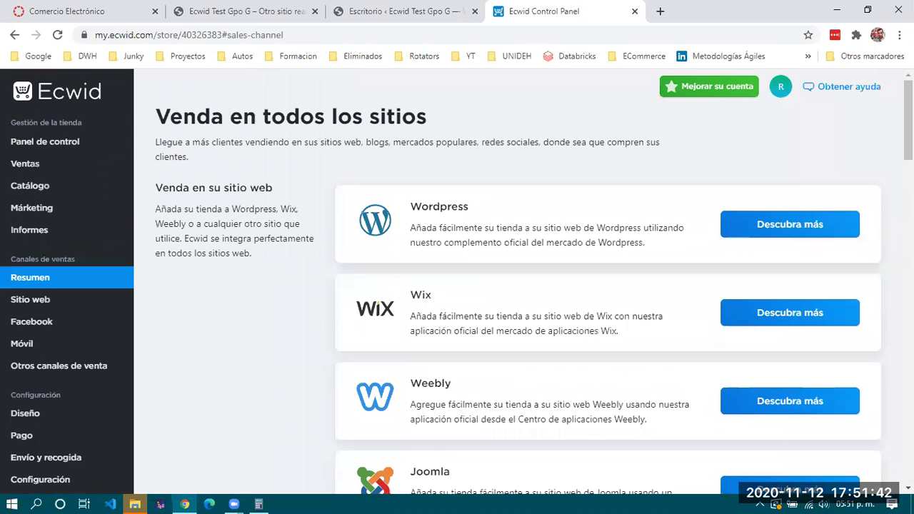
Highlight the 'Venda en todos los sitios' heading and paragraph, then open a new browser tab
left_click_drag(153, 119, 526, 131)
left_click(523, 131)
left_click_drag(147, 117, 469, 128)
left_click(469, 128)
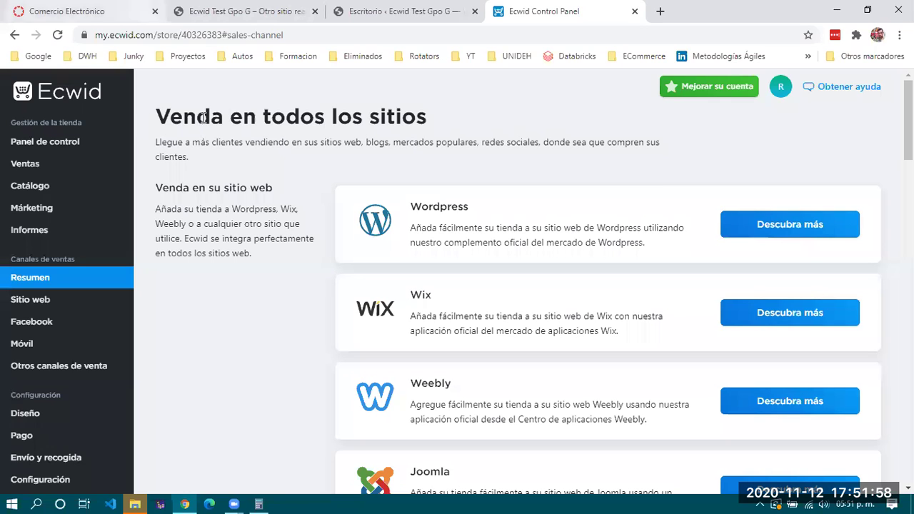
left_click_drag(155, 118, 220, 163)
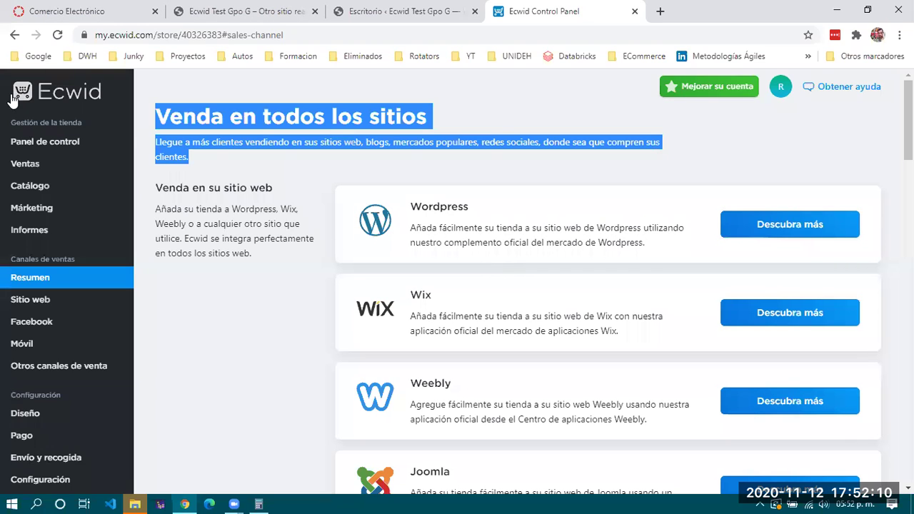
left_click(567, 172)
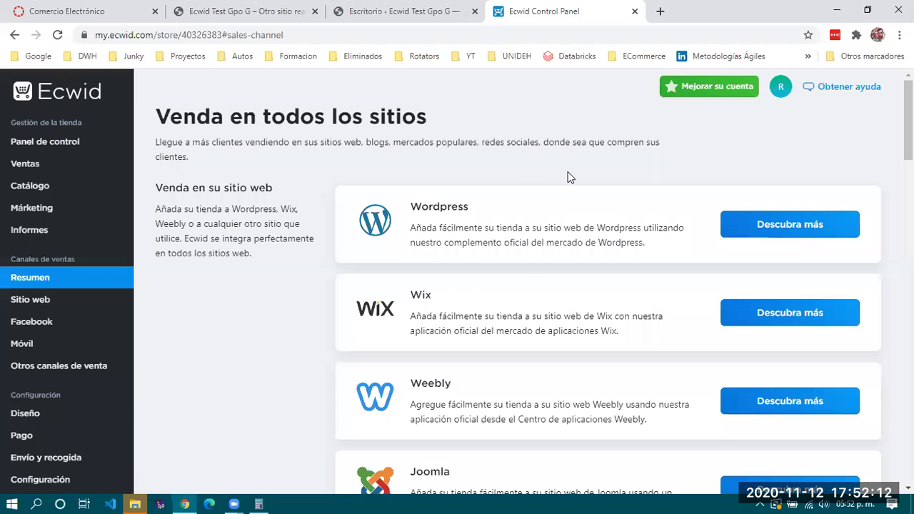
left_click(658, 11)
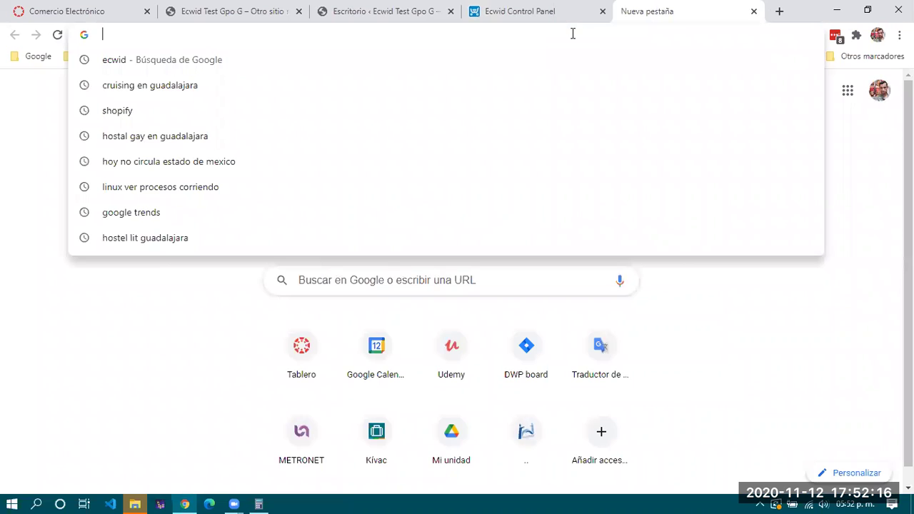
Load upmh.imagilex.com.mx from the address-bar suggestion after typing 'upm'
type("upm")
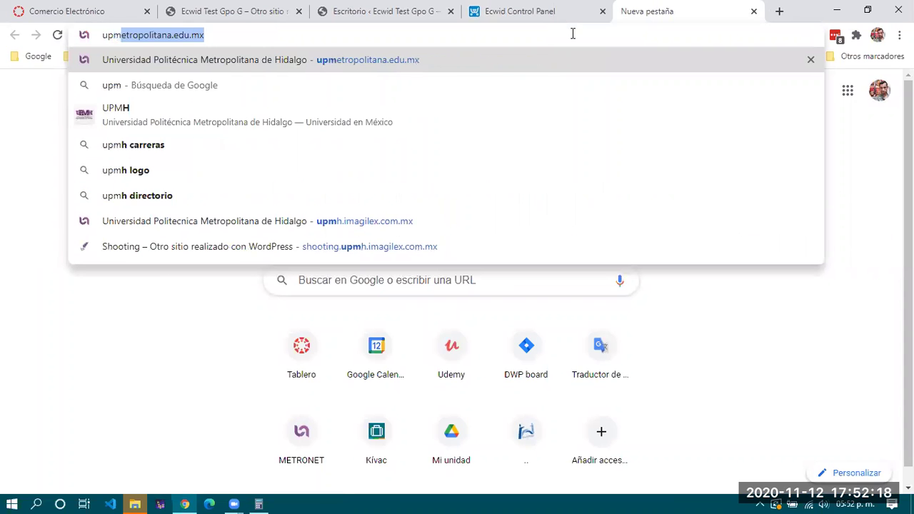
key("Down")
key("Down")
key("Down")
key("Down")
key("Down")
key("Down")
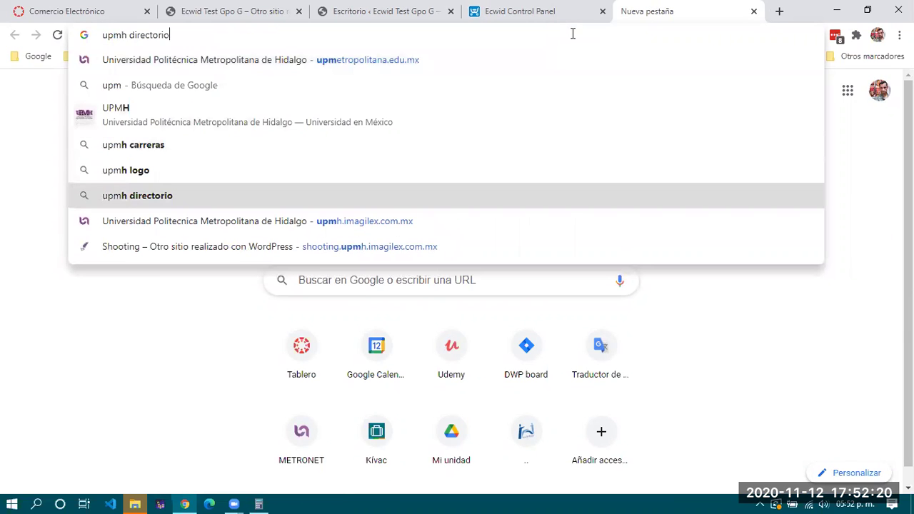
key("Return")
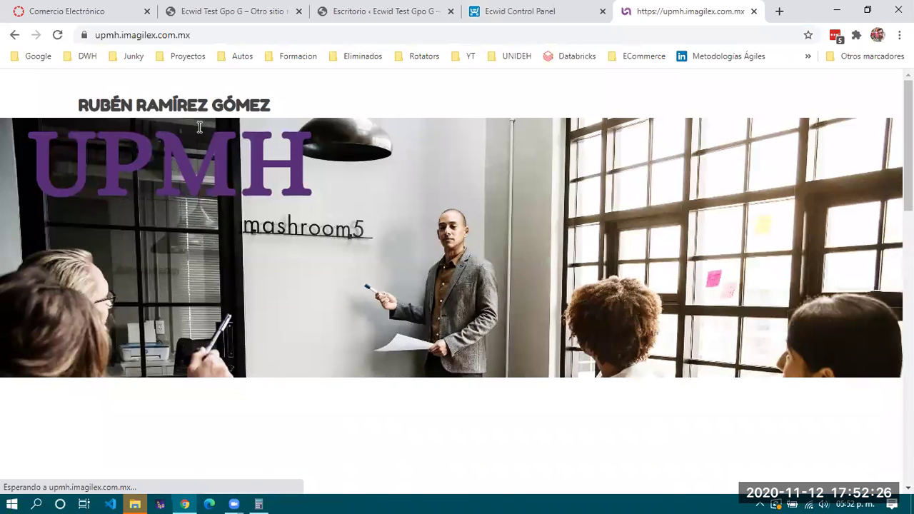
Scroll to Proyectos E-Commerce and open the Zero Waste M student store
scroll(249, 235, "down", 10)
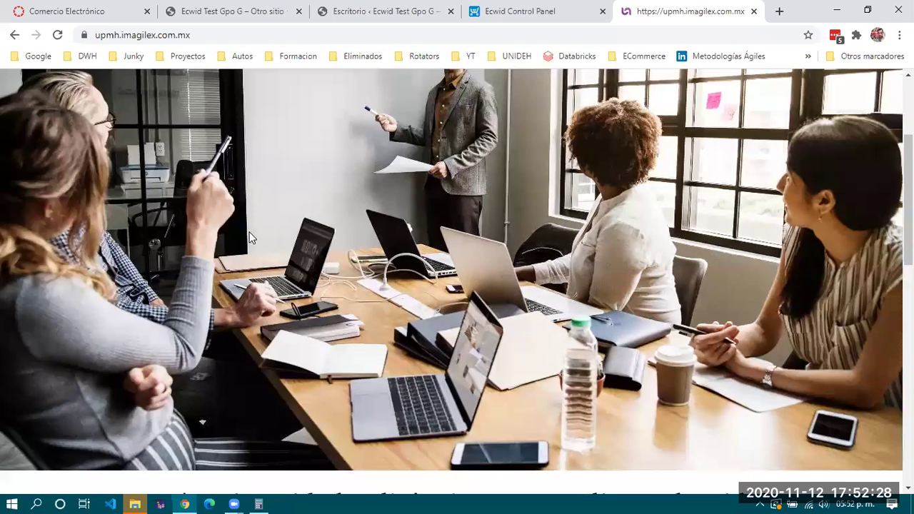
scroll(179, 339, "down", 3)
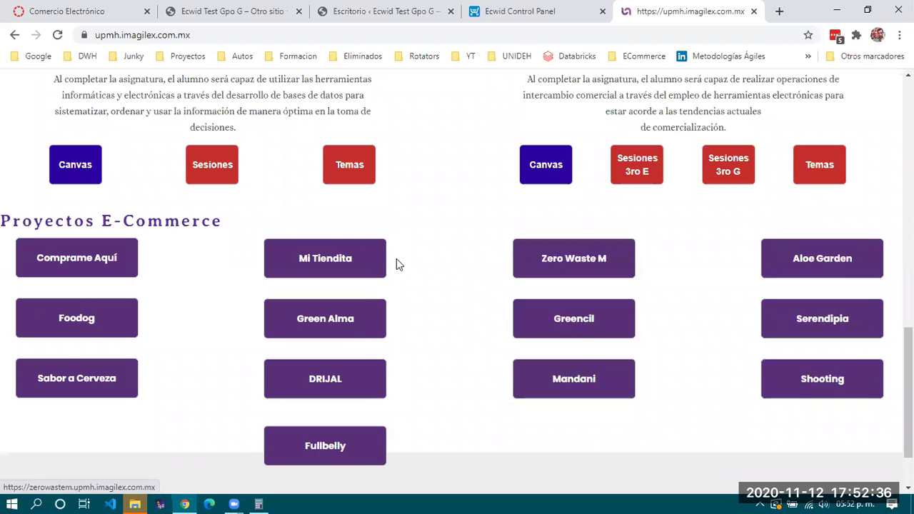
scroll(193, 315, "up", 15)
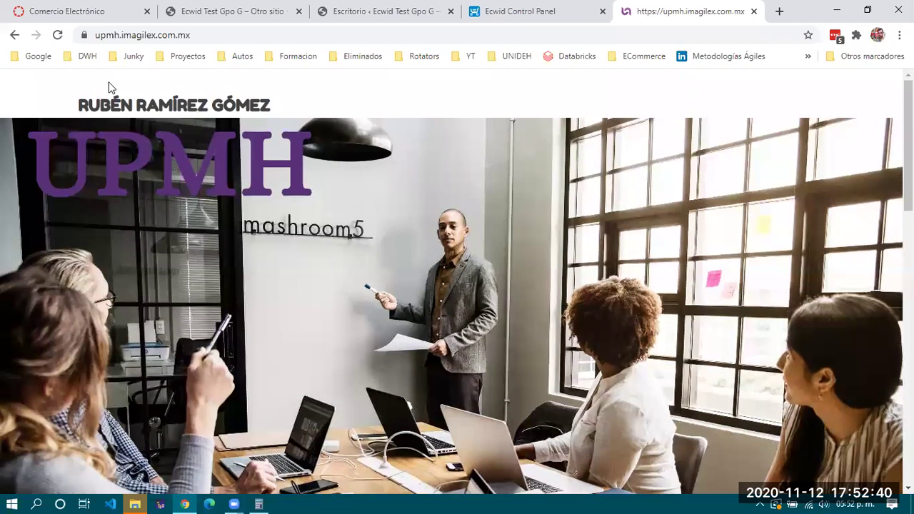
scroll(338, 210, "down", 5)
scroll(338, 212, "down", 10)
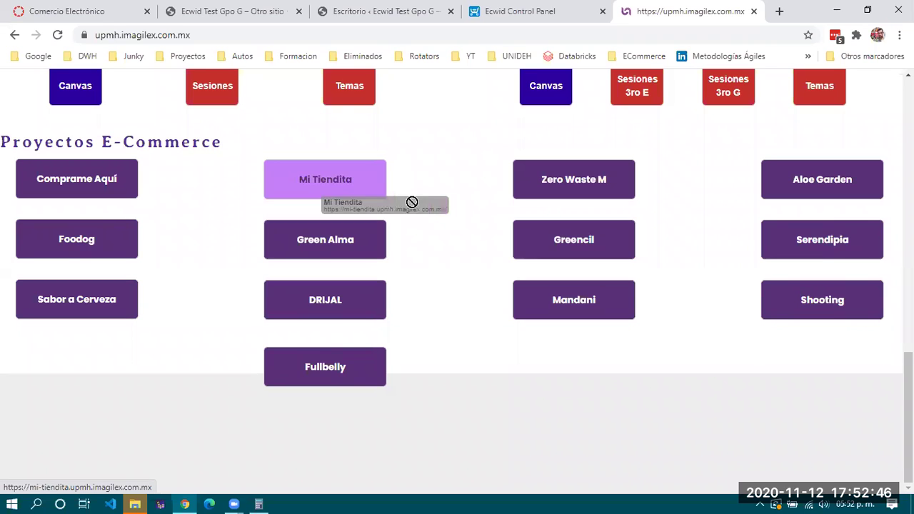
left_click(575, 183)
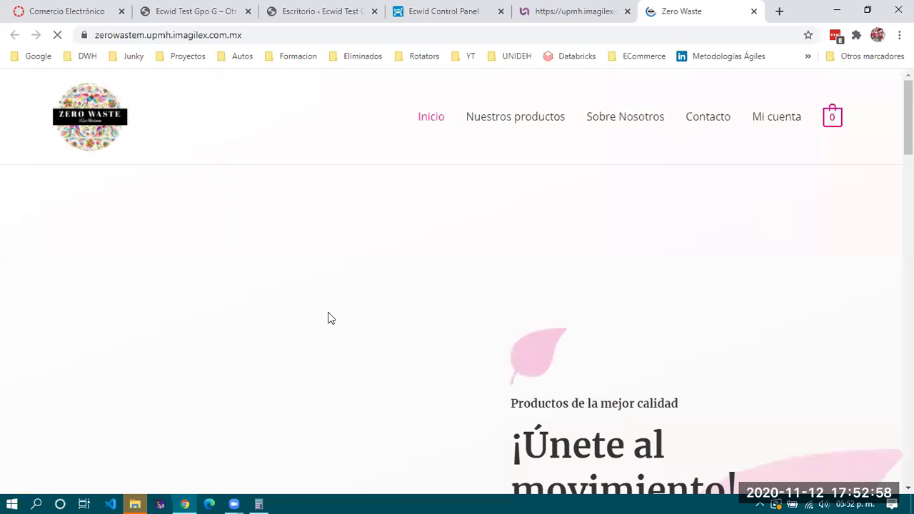
Scroll the product grid and go to page 2 of the catalogue
scroll(323, 268, "down", 5)
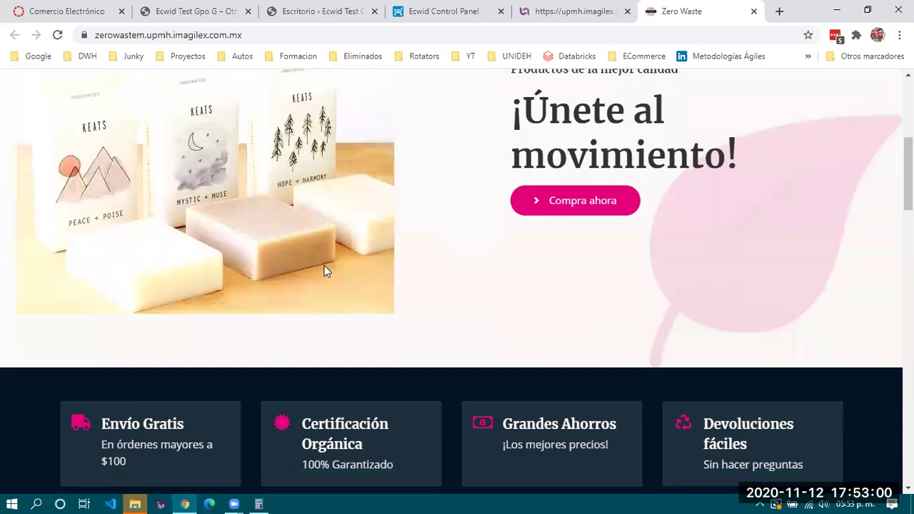
scroll(324, 268, "down", 3)
scroll(324, 268, "up", 8)
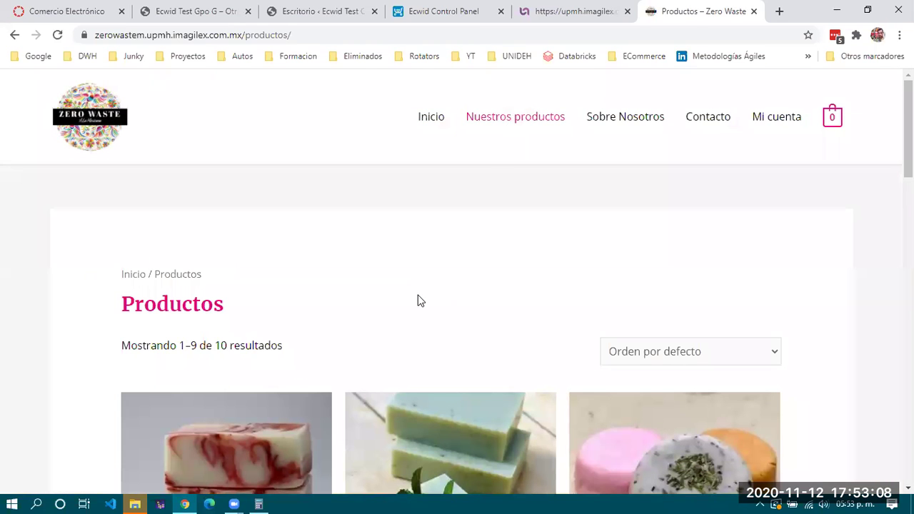
scroll(419, 300, "down", 3)
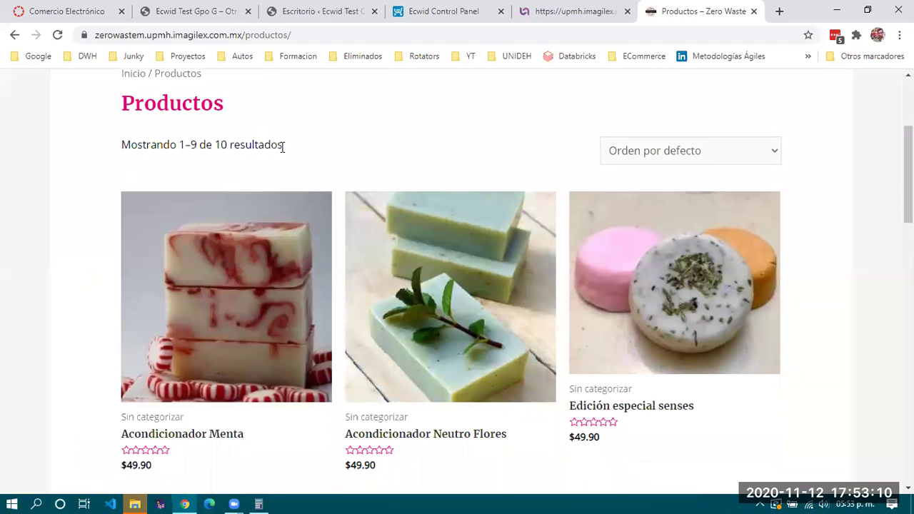
scroll(310, 224, "down", 13)
scroll(293, 336, "down", 2)
scroll(292, 336, "up", 3)
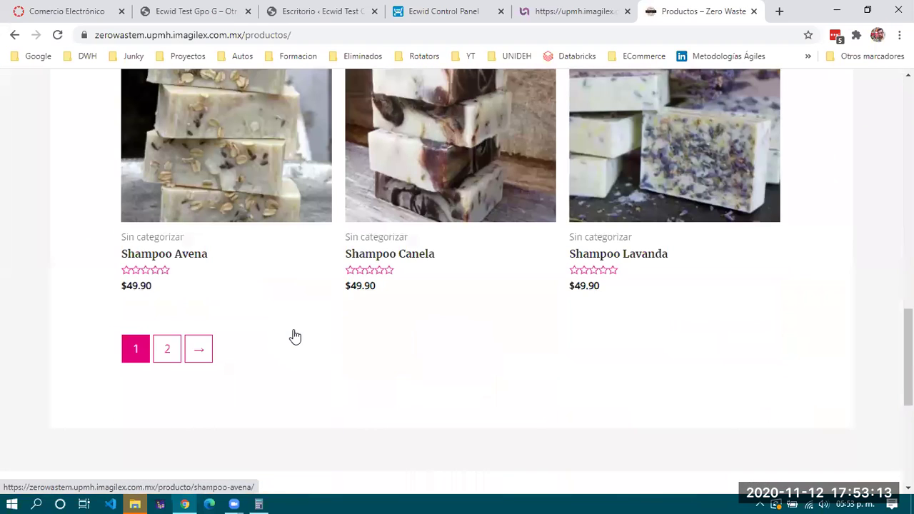
left_click(169, 356)
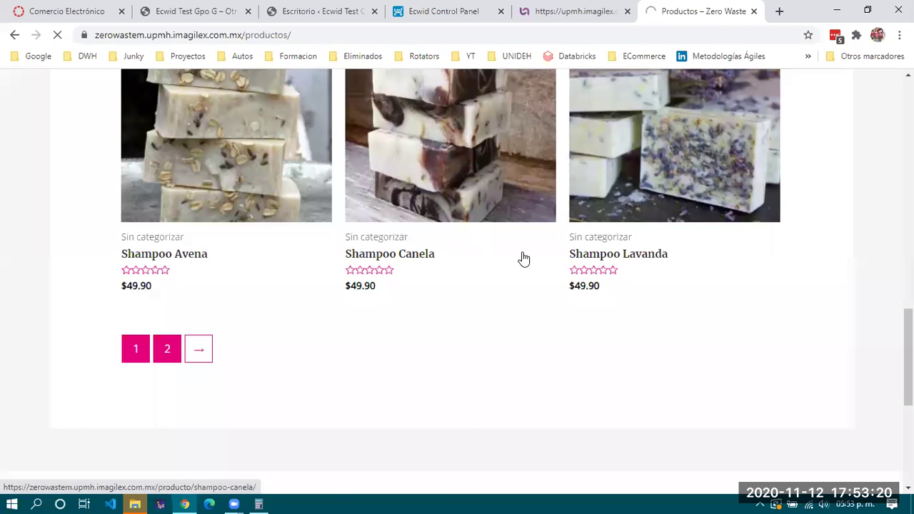
Reload page 2 of the catalogue, which lists only Shampoo Naranja
scroll(523, 258, "up", 5)
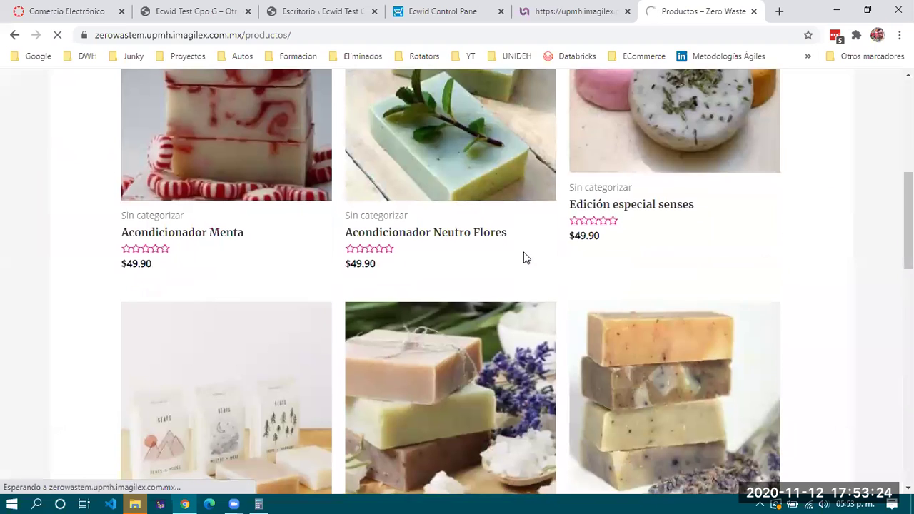
scroll(523, 257, "down", 3)
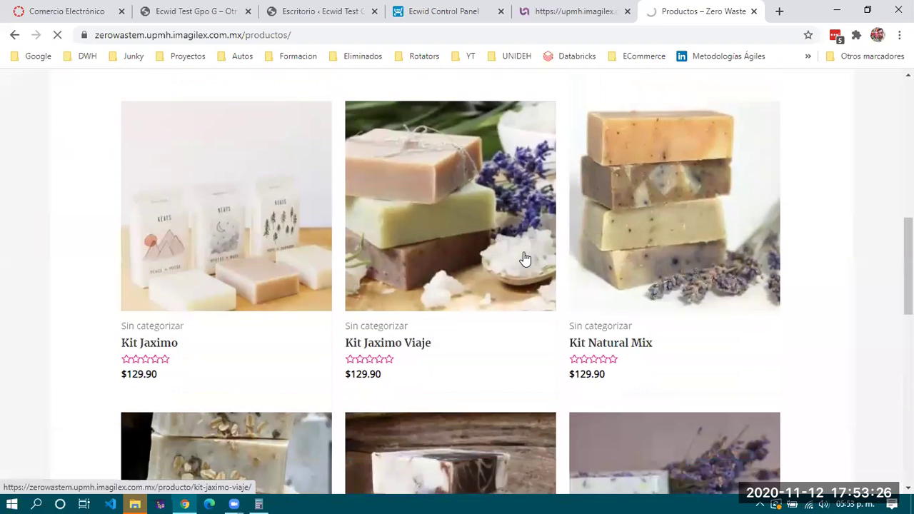
scroll(524, 257, "down", 1)
scroll(523, 257, "down", 6)
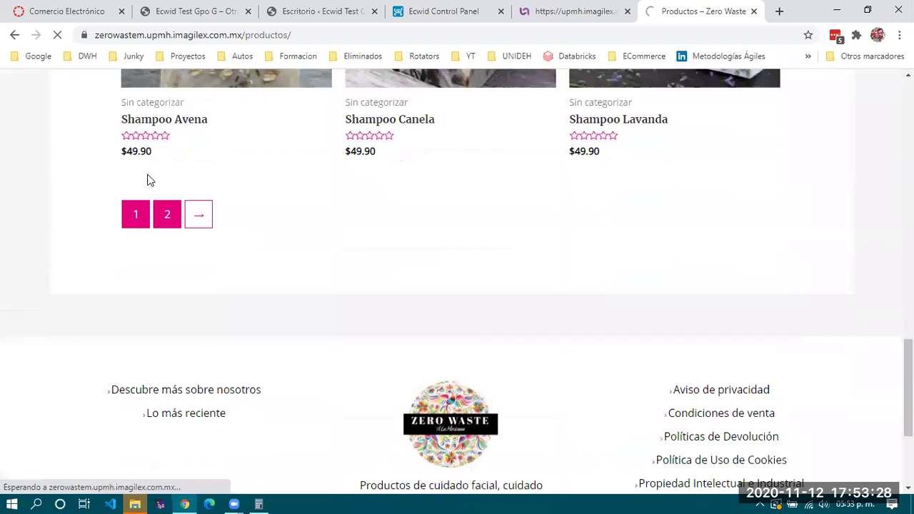
left_click(166, 219)
scroll(445, 247, "up", 12)
scroll(446, 251, "up", 2)
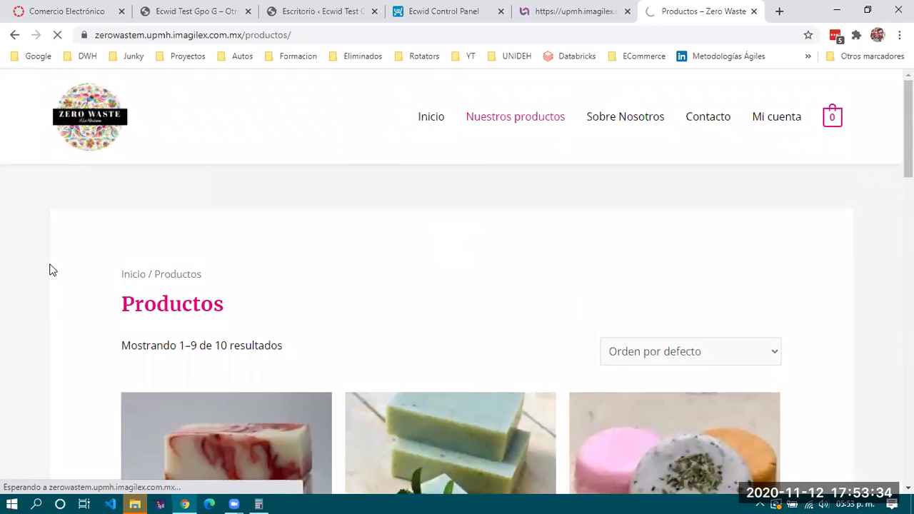
scroll(408, 303, "down", 2)
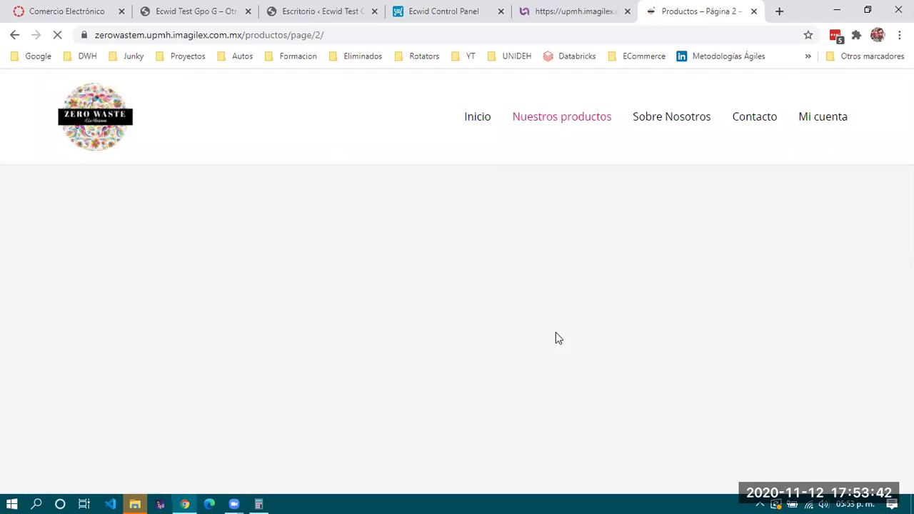
scroll(525, 386, "down", 3)
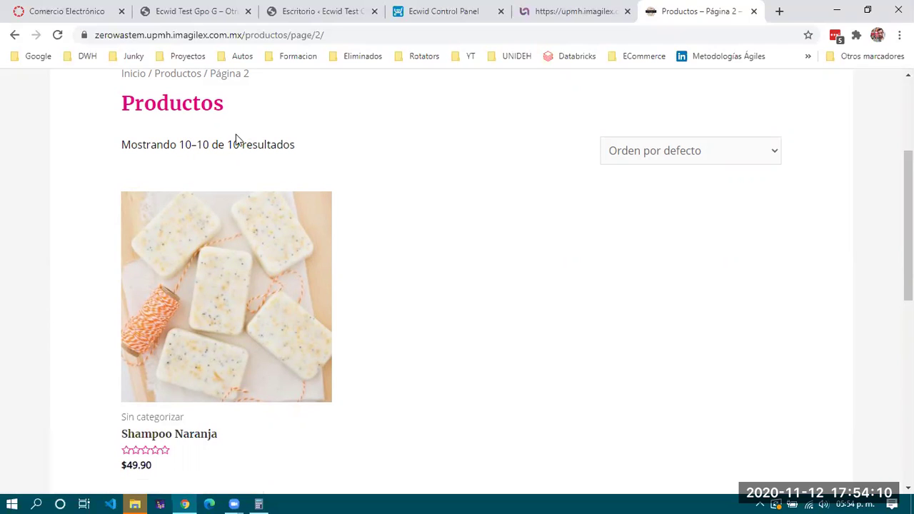
Highlight the '10 of 10 results' line and scroll the listing
left_click_drag(122, 145, 321, 147)
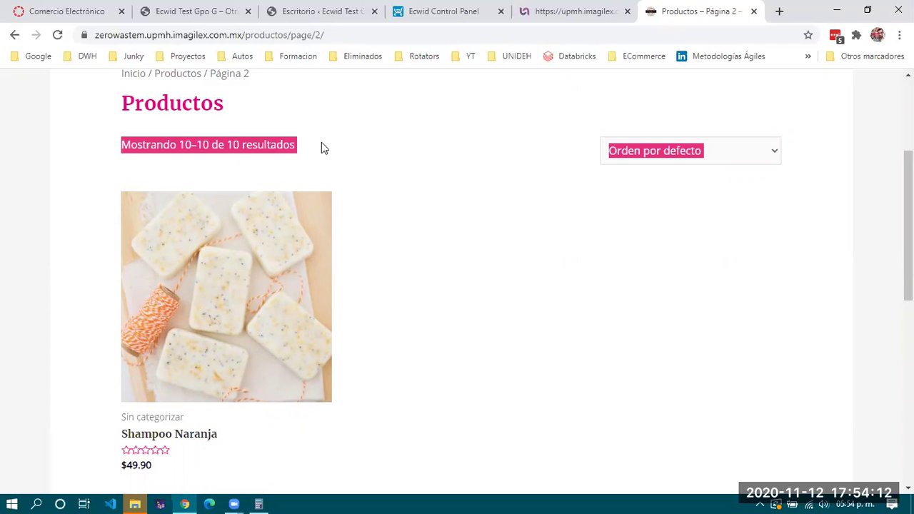
left_click(321, 145)
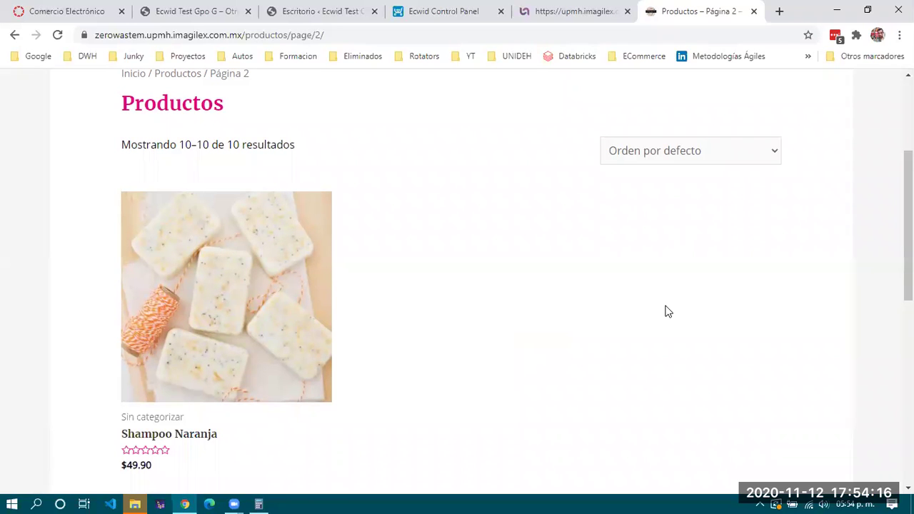
scroll(605, 280, "up", 3)
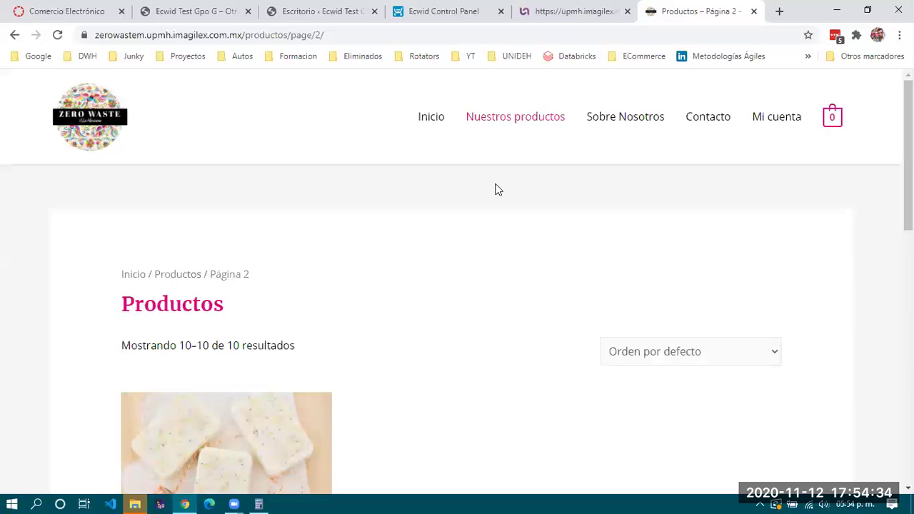
scroll(470, 200, "down", 5)
scroll(470, 200, "up", 5)
scroll(470, 200, "down", 5)
scroll(470, 200, "up", 5)
Cycle through the public homepage and Ecwid tabs, ending on the WordPress Escritorio tab
left_click(322, 25)
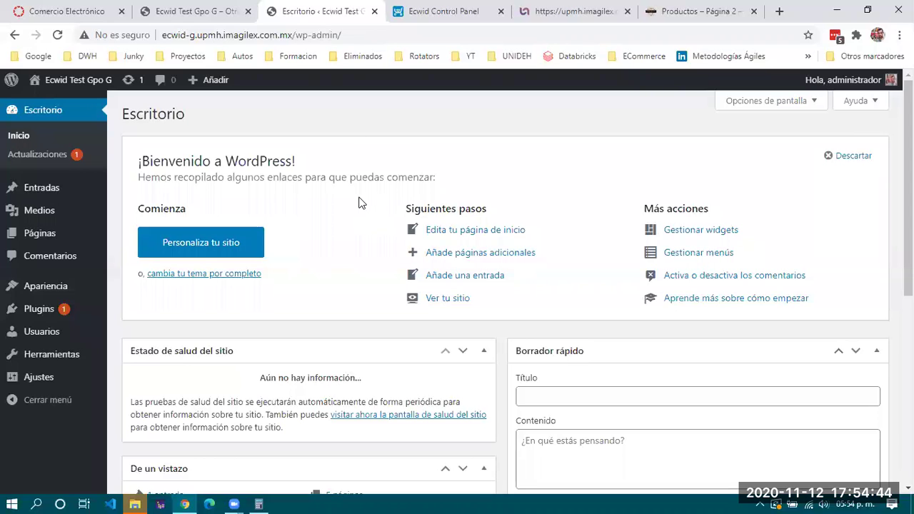
left_click(209, 13)
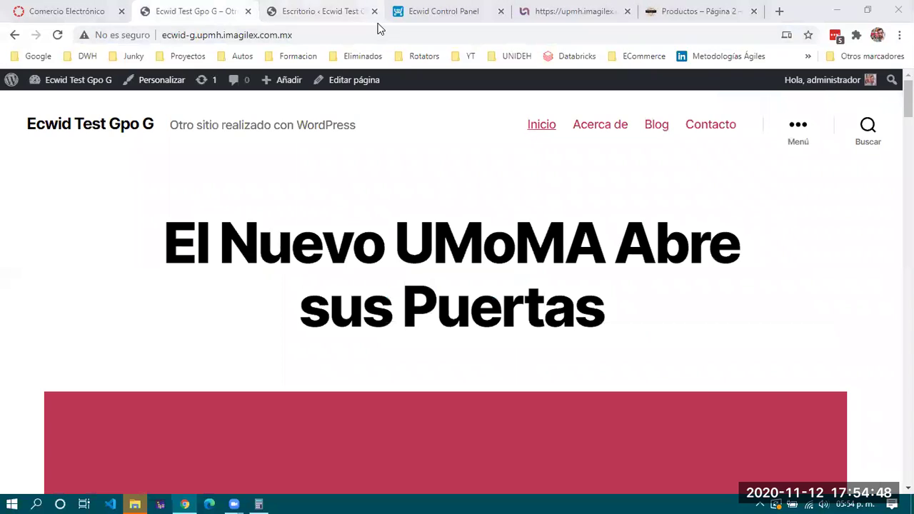
key("ctrl+4")
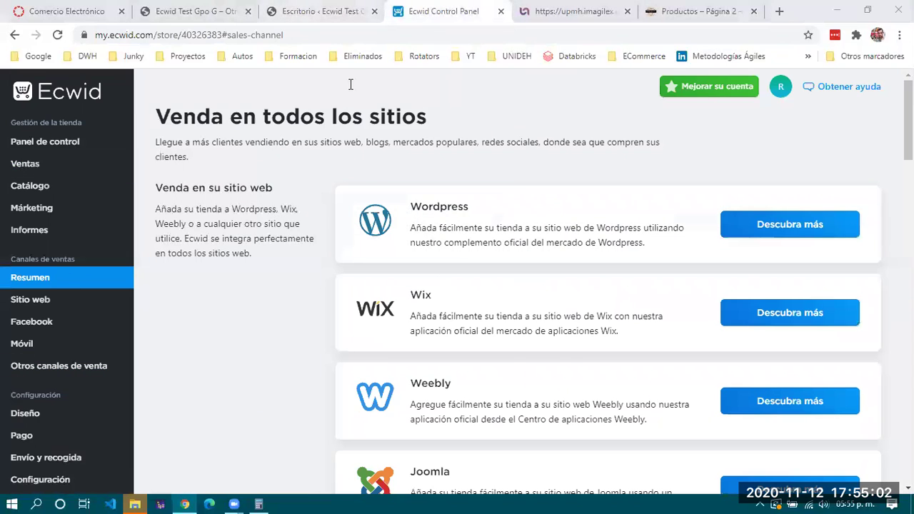
key("ctrl+shift+Tab")
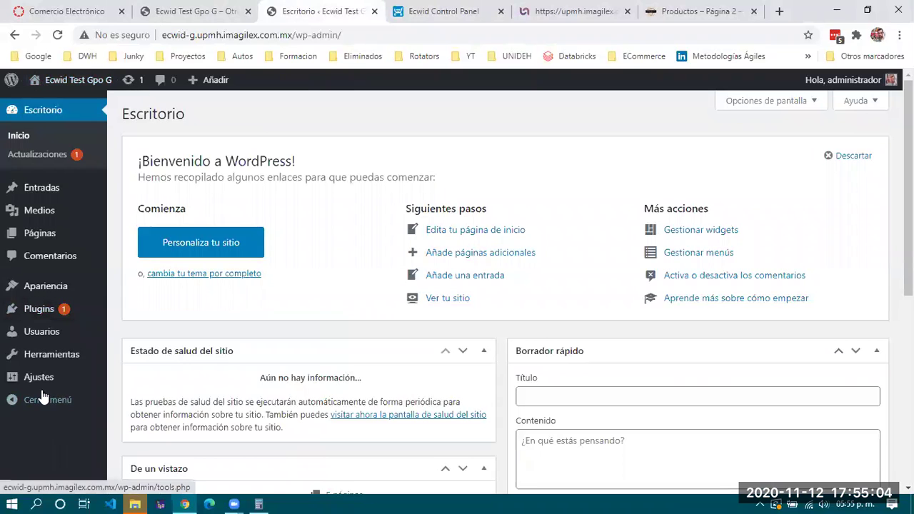
left_click(394, 23)
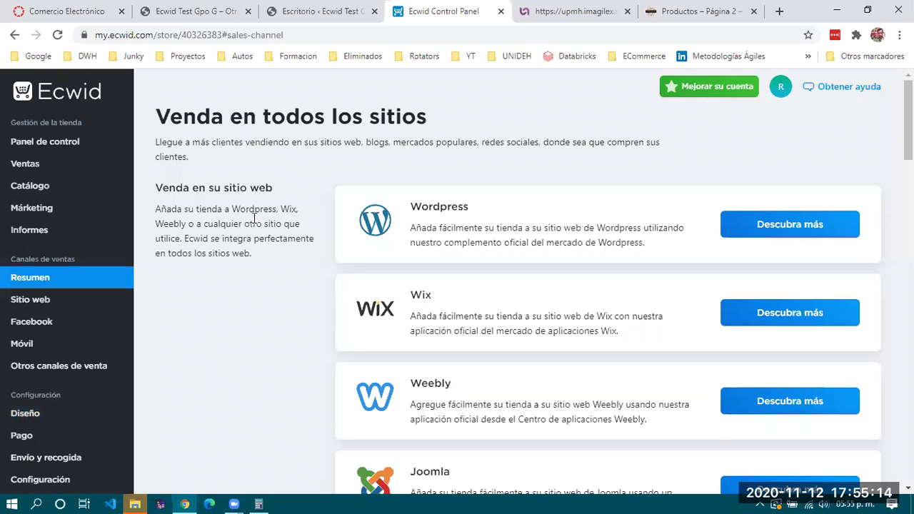
key("ctrl+Page_Up")
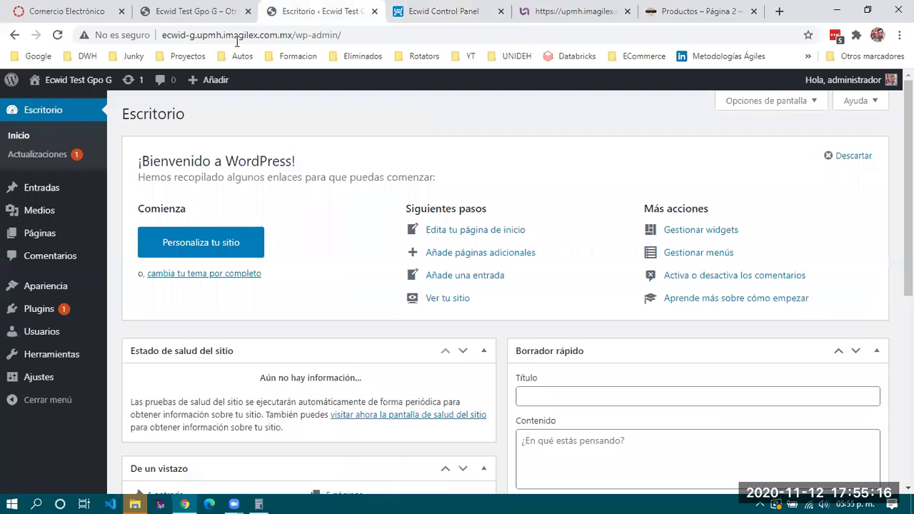
mouse_move(32, 289)
mouse_move(37, 311)
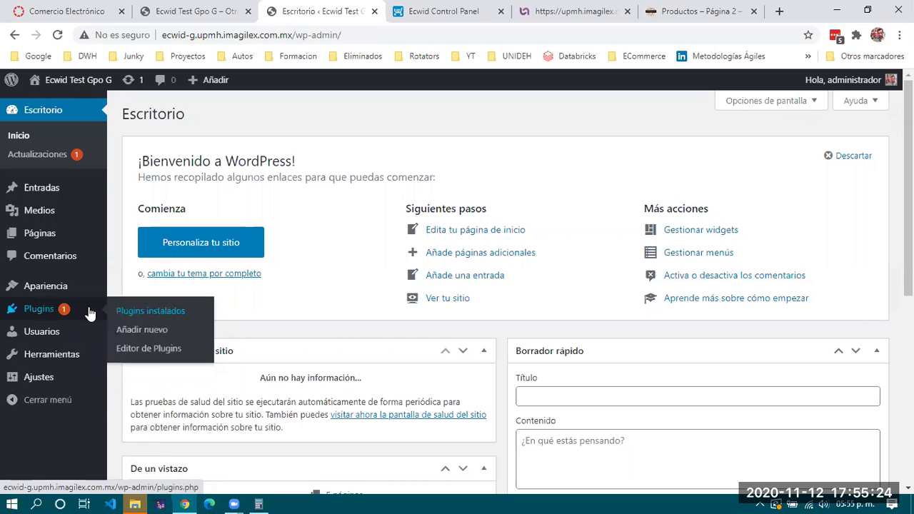
Search Añadir nuevo plugins for 'ecw' and install Ecwid Ecommerce Shopping Cart
left_click(159, 333)
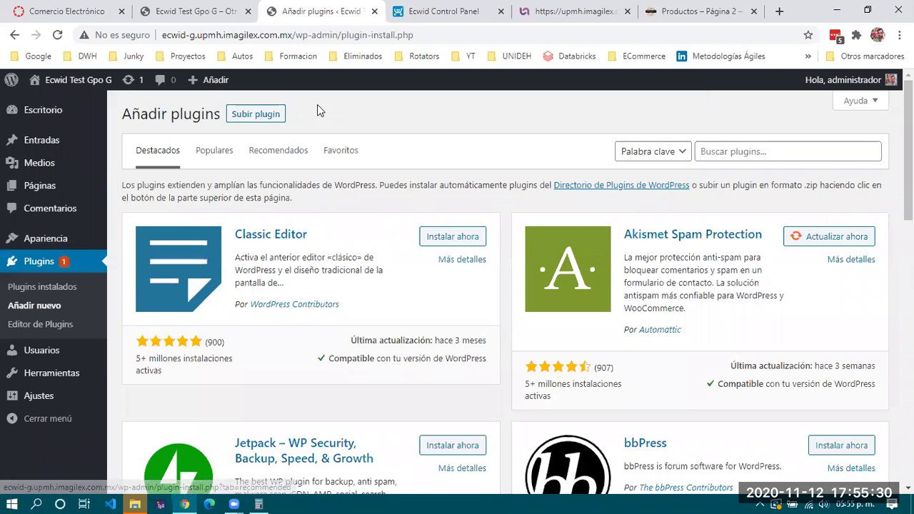
left_click(774, 152)
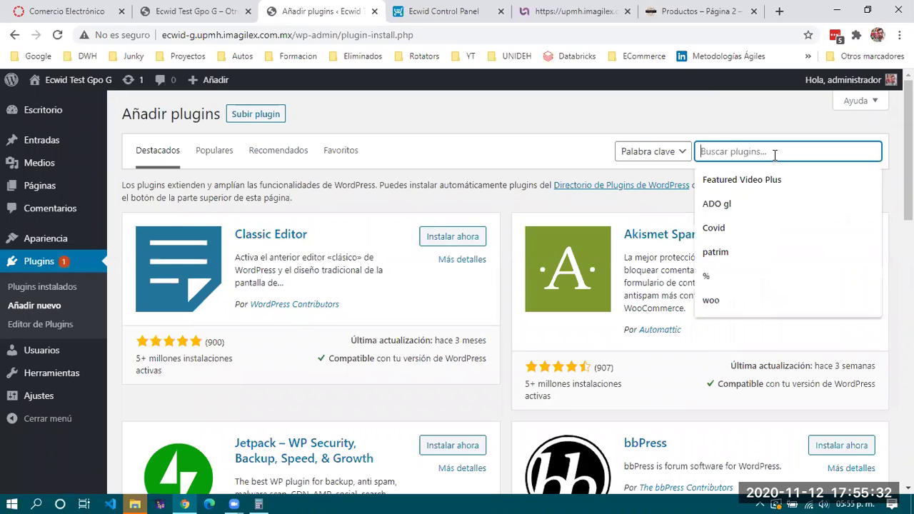
type("ecwid")
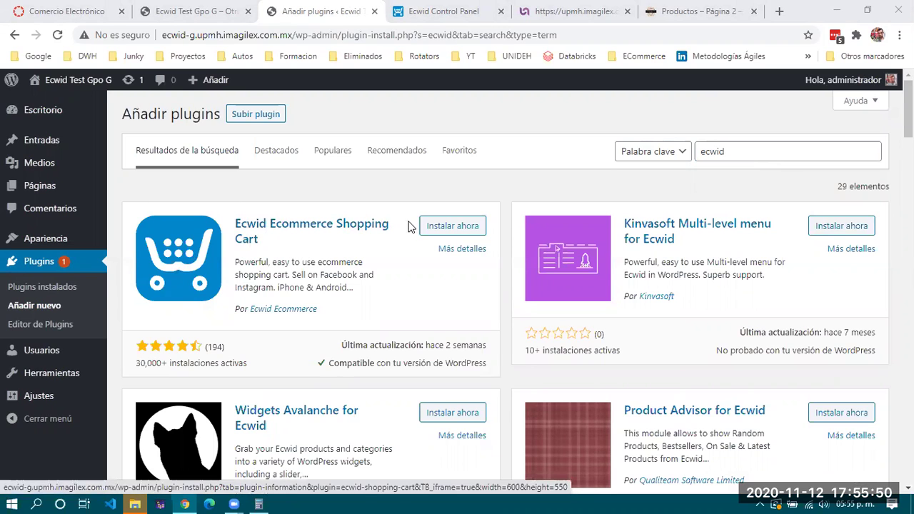
left_click(452, 226)
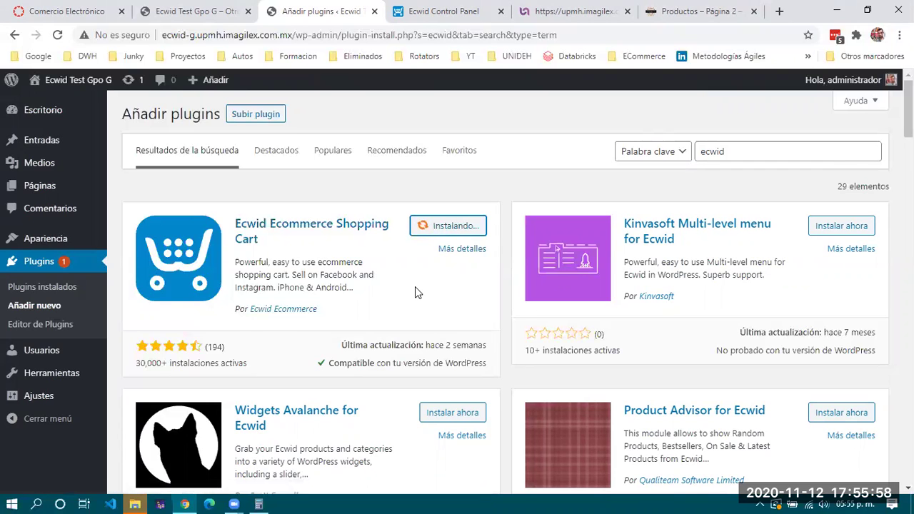
Activate the newly installed Ecwid plugin
scroll(415, 287, "down", 1)
scroll(415, 286, "up", 1)
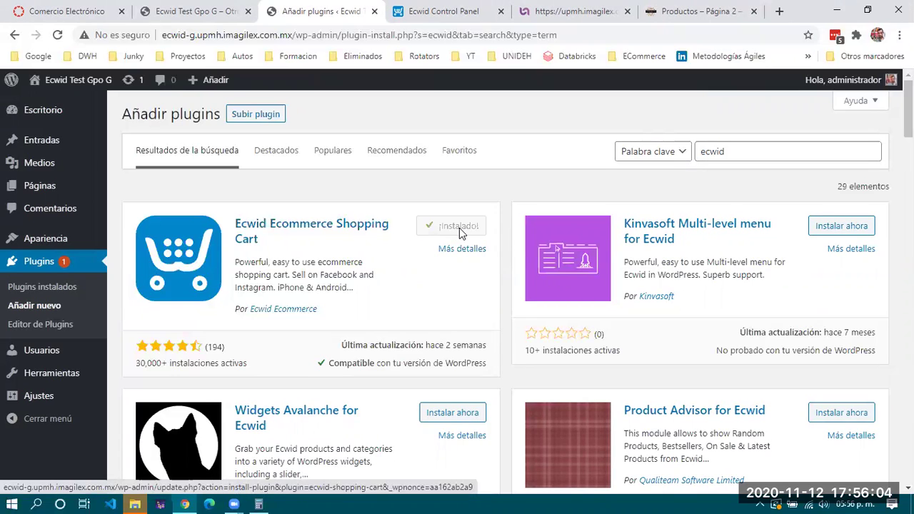
left_click(465, 225)
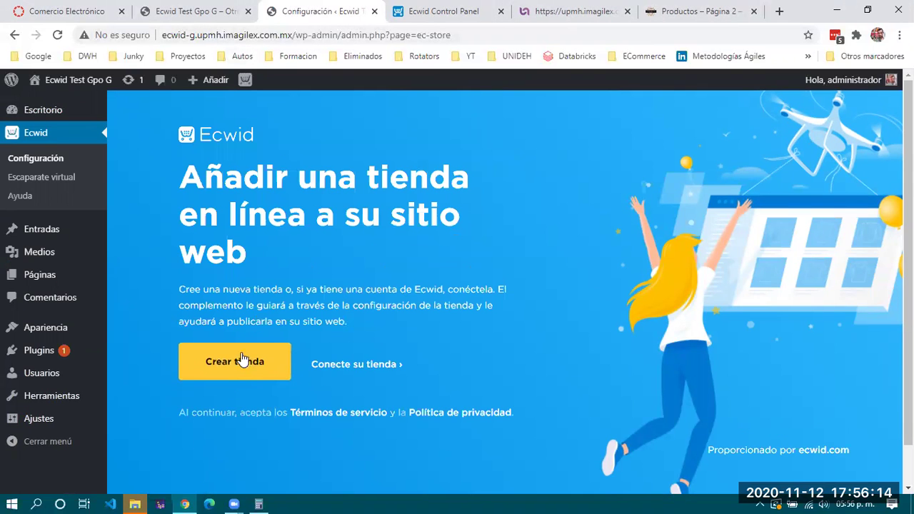
Connect the existing store via 'Conecte su tienda' and accept the requested permissions
left_click(367, 365)
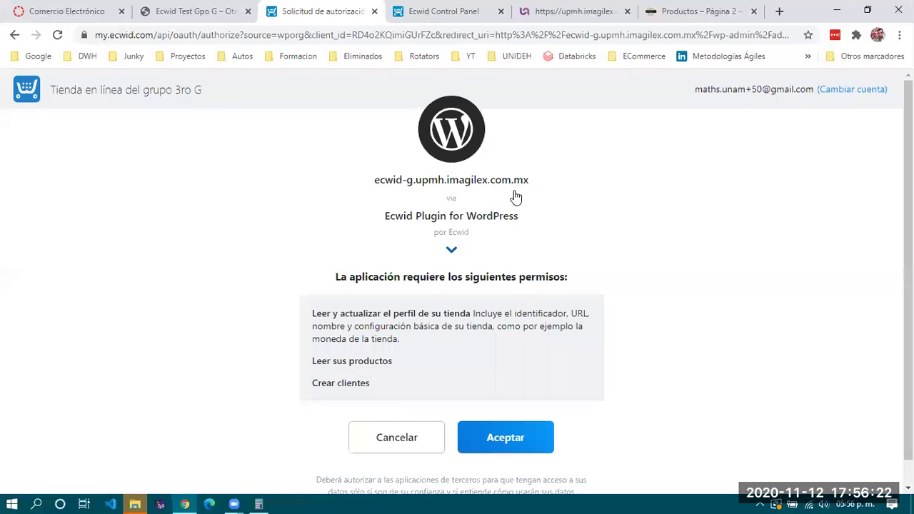
left_click(503, 435)
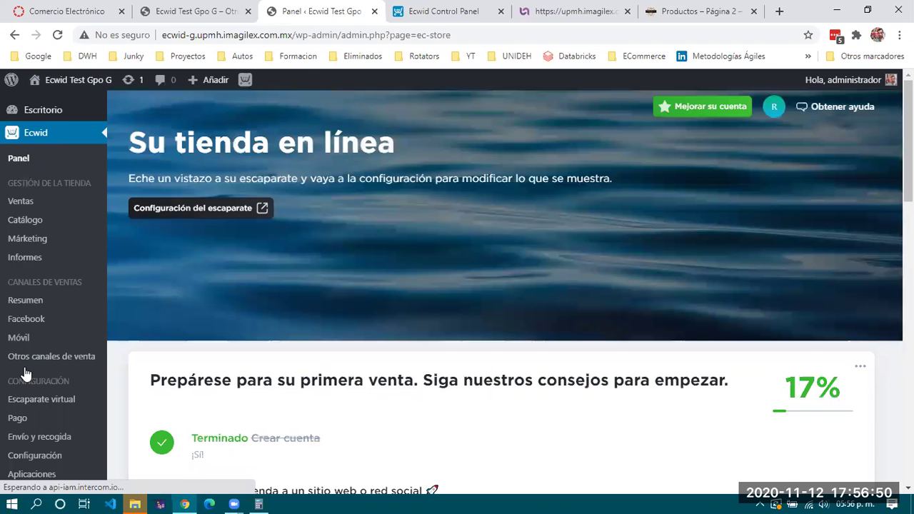
Browse the Ecwid sidebar submenus and open Ecwid > Avanzado
scroll(25, 371, "down", 1)
scroll(25, 450, "down", 2)
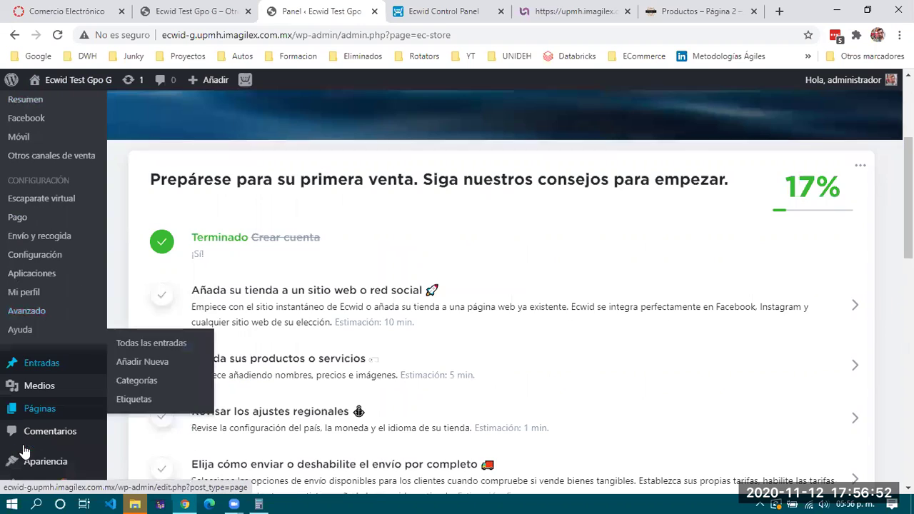
scroll(21, 333, "down", 3)
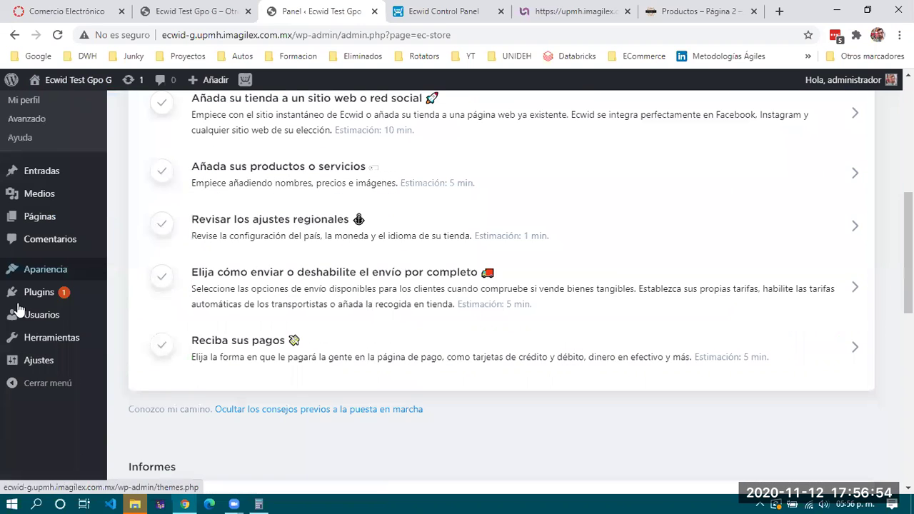
mouse_move(50, 157)
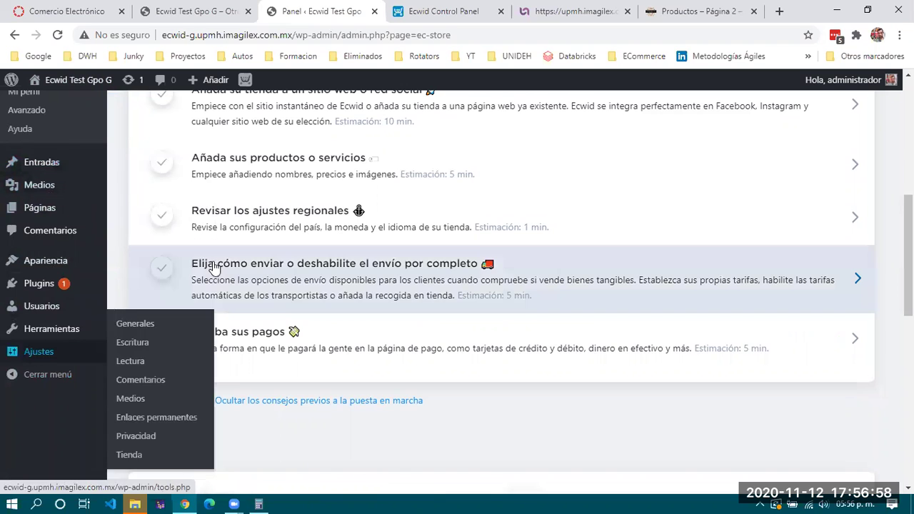
scroll(210, 265, "up", 6)
mouse_move(26, 210)
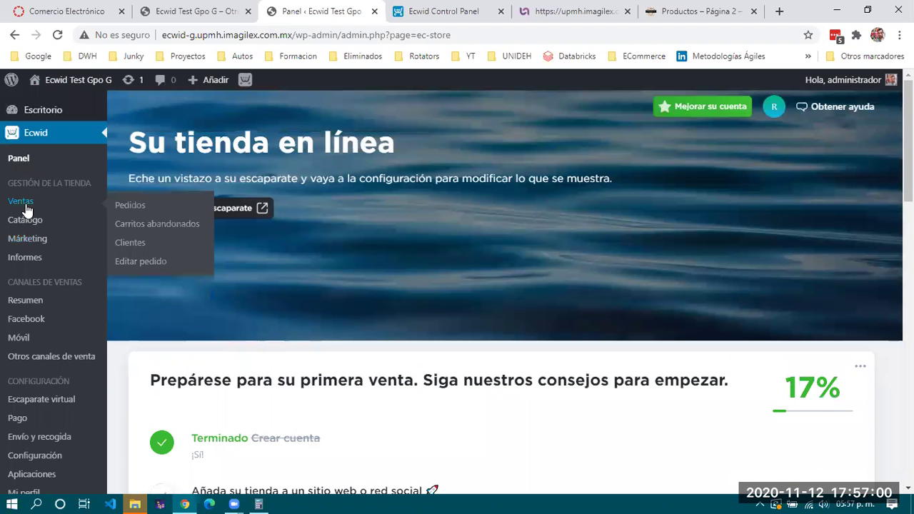
scroll(26, 210, "down", 1)
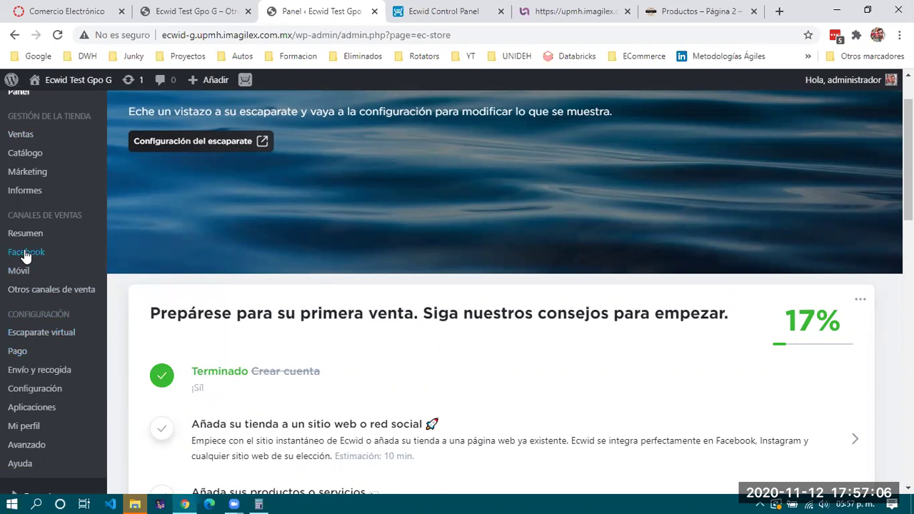
scroll(25, 256, "up", 1)
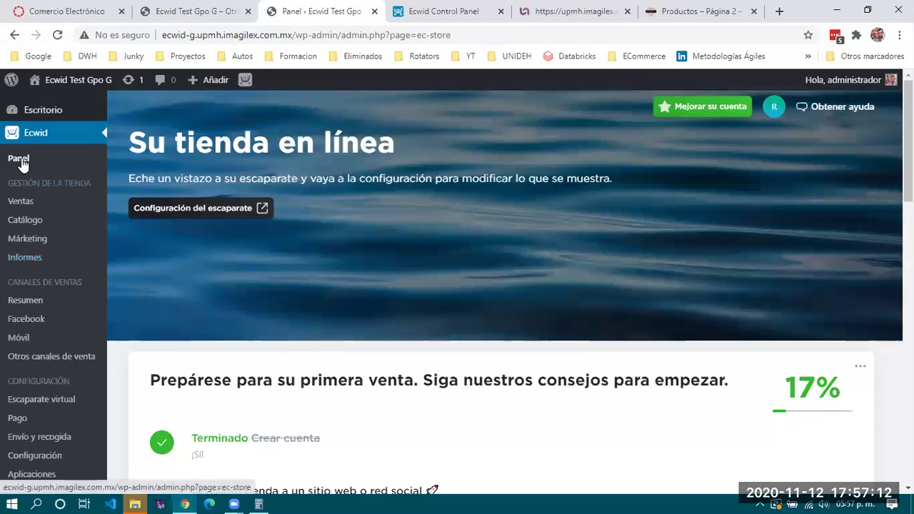
scroll(41, 233, "down", 3)
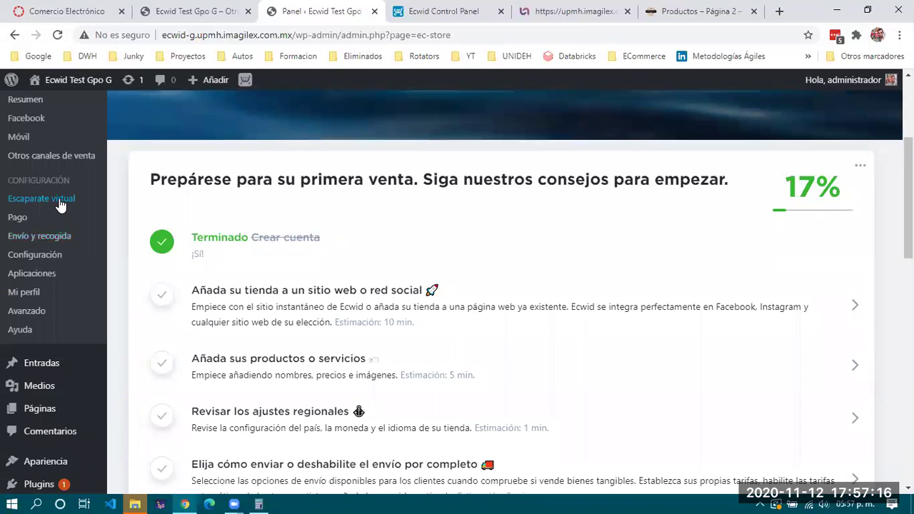
mouse_move(51, 261)
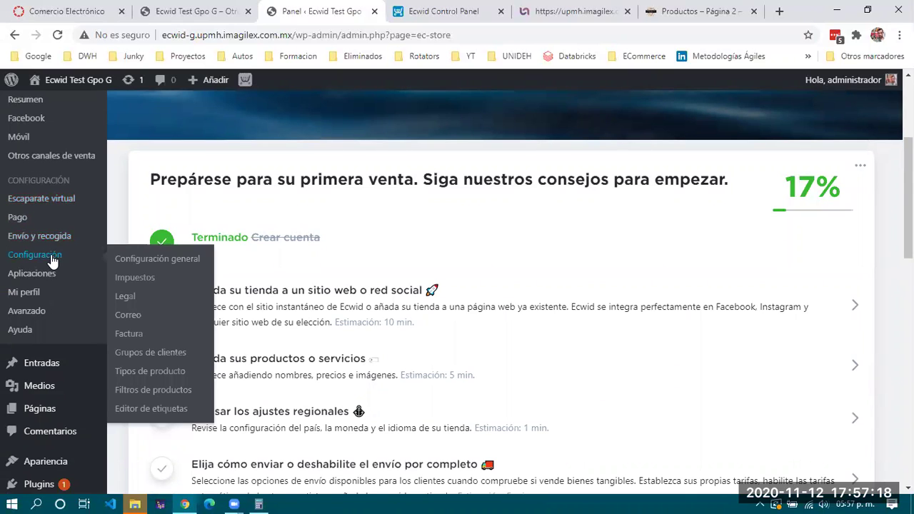
mouse_move(41, 295)
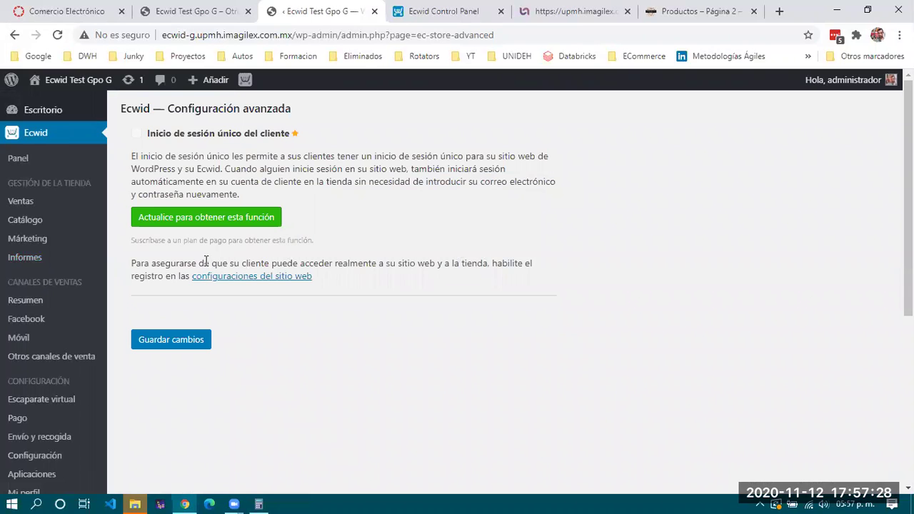
Reload the site's public home page so the new Store menu item appears
scroll(66, 334, "down", 5)
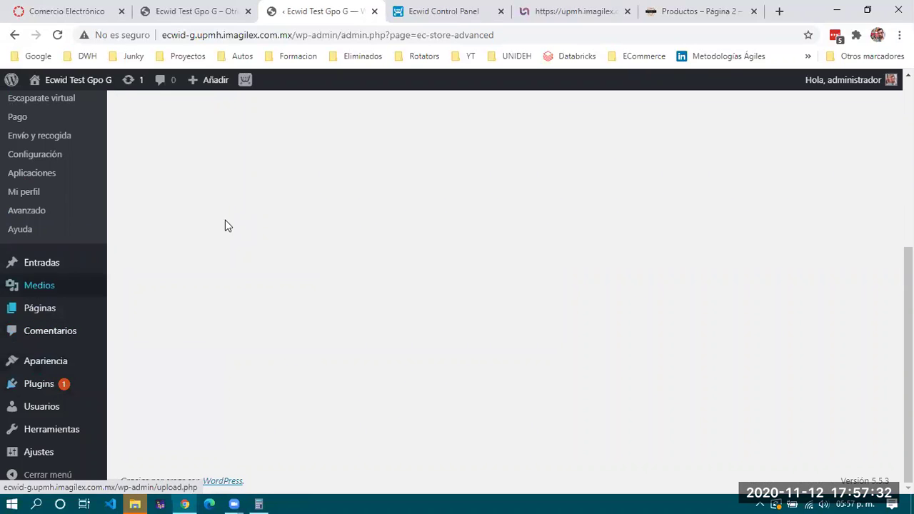
scroll(234, 216, "up", 5)
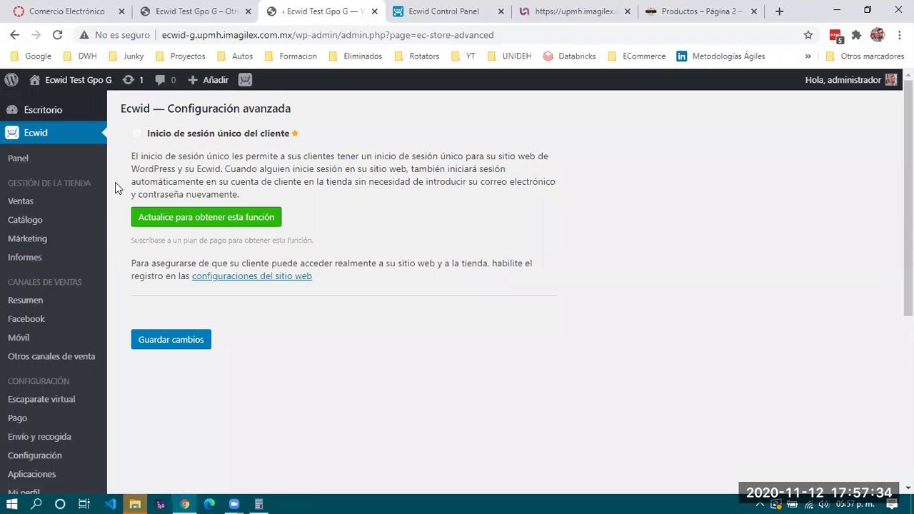
left_click(208, 13)
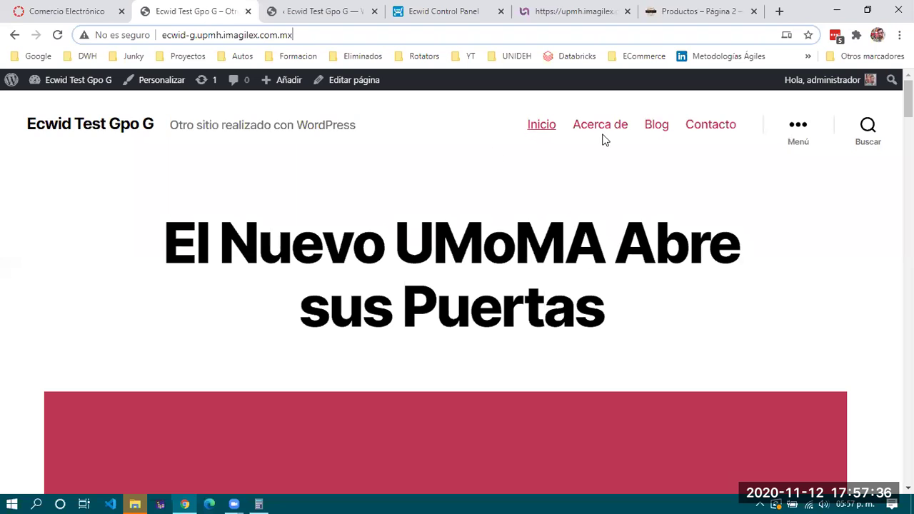
scroll(290, 300, "down", 10)
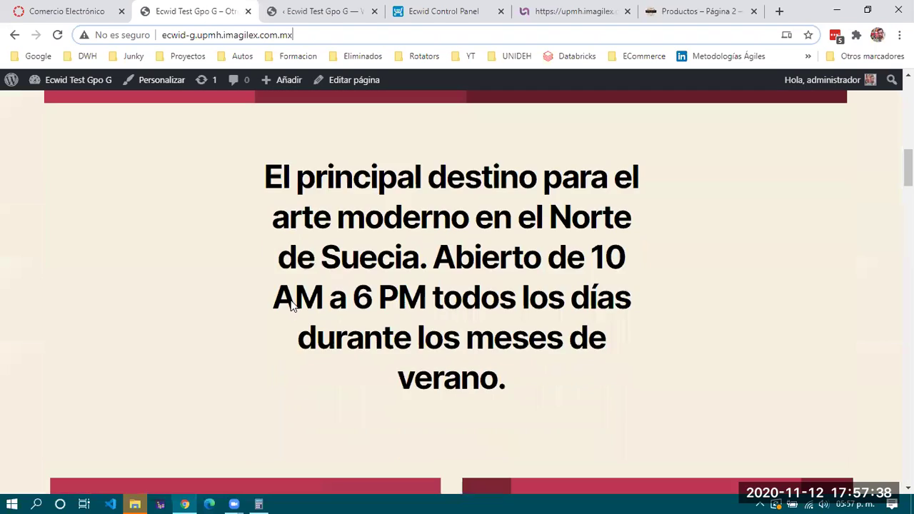
scroll(290, 300, "up", 8)
scroll(291, 301, "up", 4)
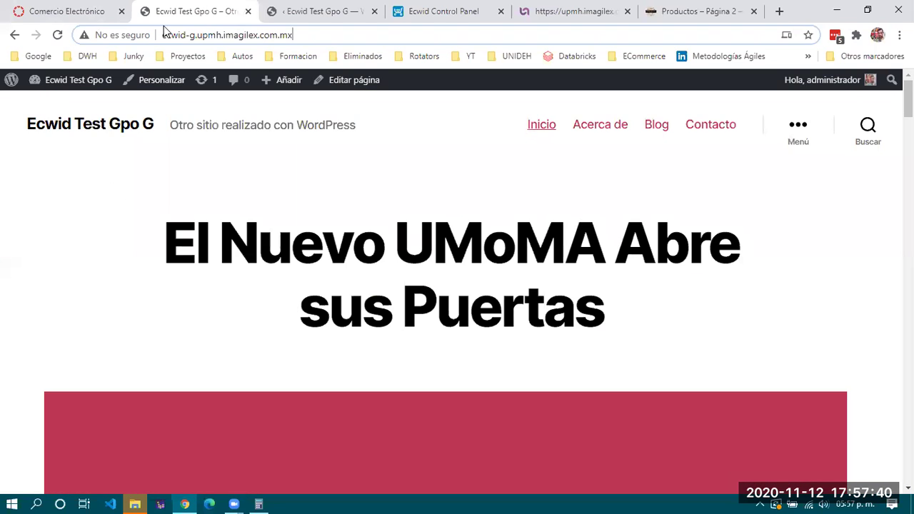
left_click(57, 35)
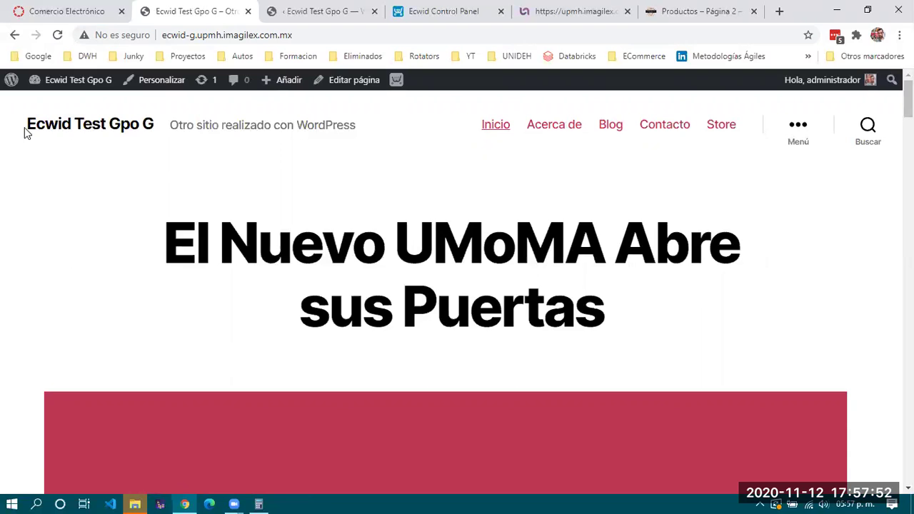
Return to the home page tab and open the Store page, titled Tienda
key("ctrl+Tab")
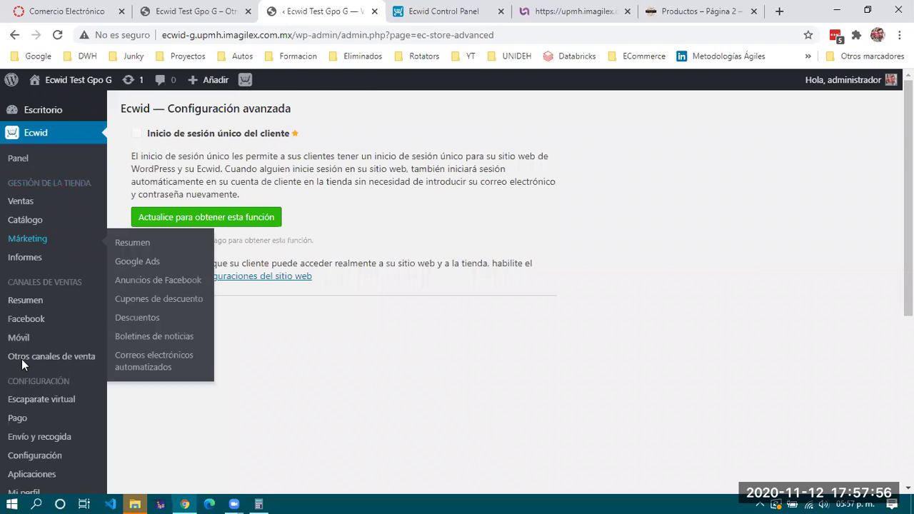
left_click(184, 10)
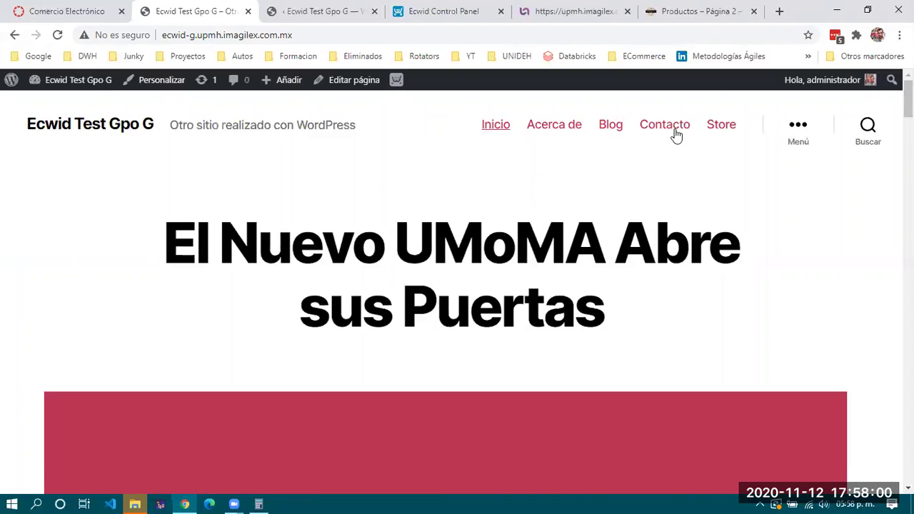
left_click(720, 125)
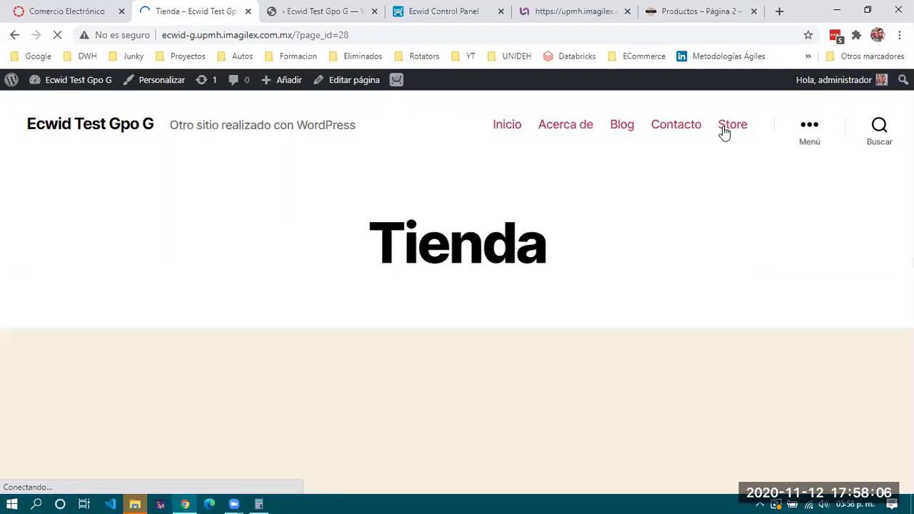
Scroll the Tienda page down to the product grid with Servicios de Consultoría at $500.00 and SAMPLE tanks at $19.95
scroll(198, 265, "down", 3)
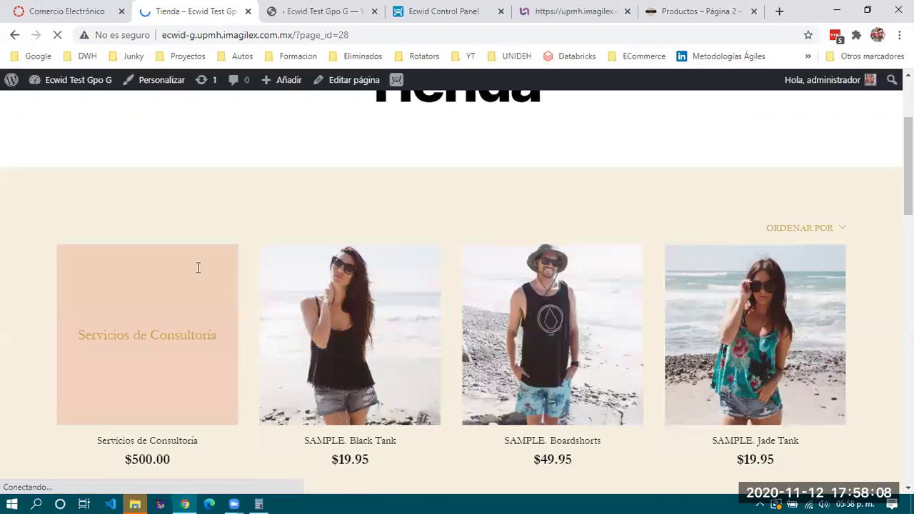
scroll(766, 328, "down", 5)
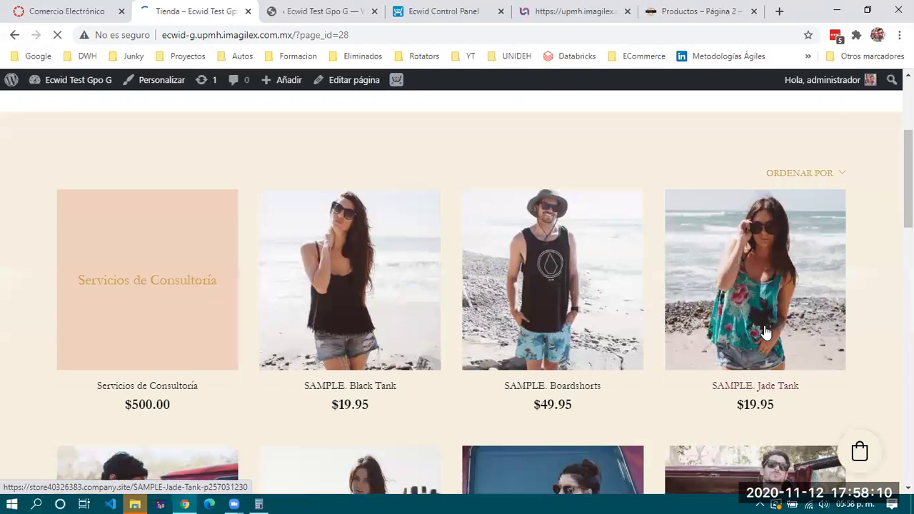
scroll(347, 281, "down", 3)
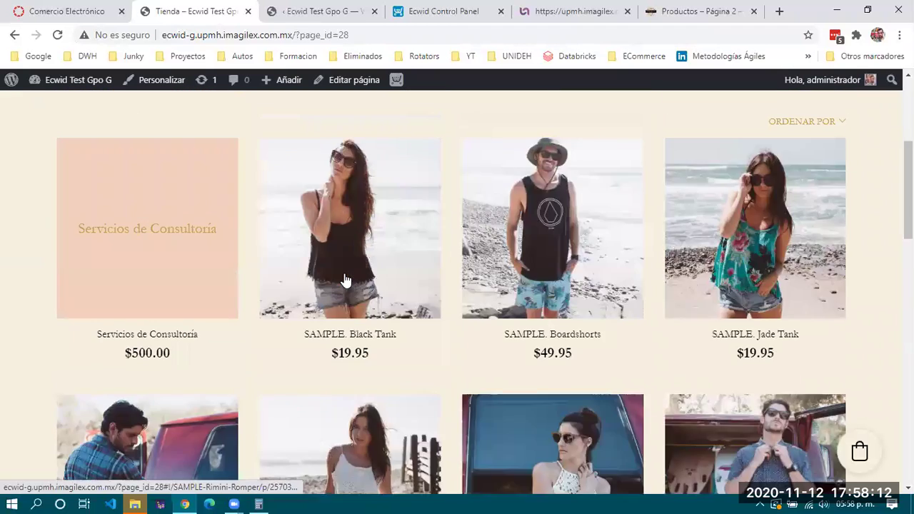
scroll(252, 322, "up", 4)
scroll(185, 273, "down", 3)
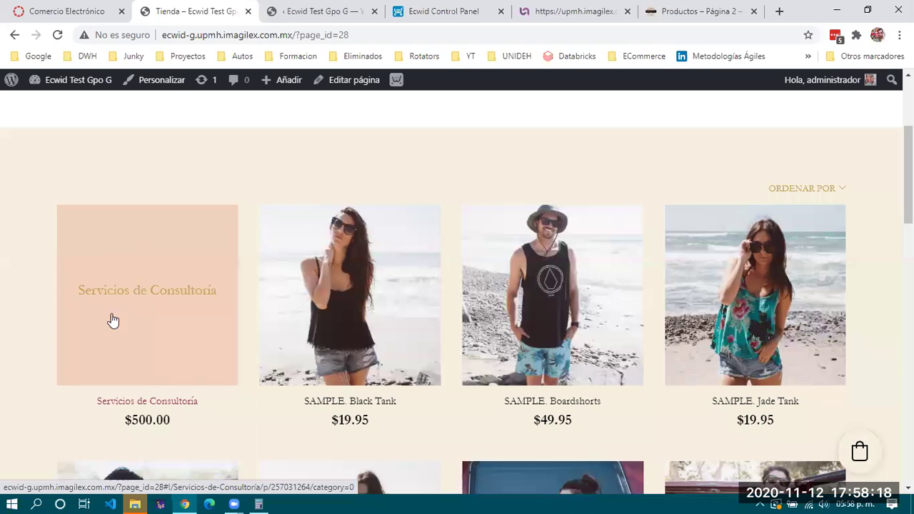
scroll(113, 319, "down", 1)
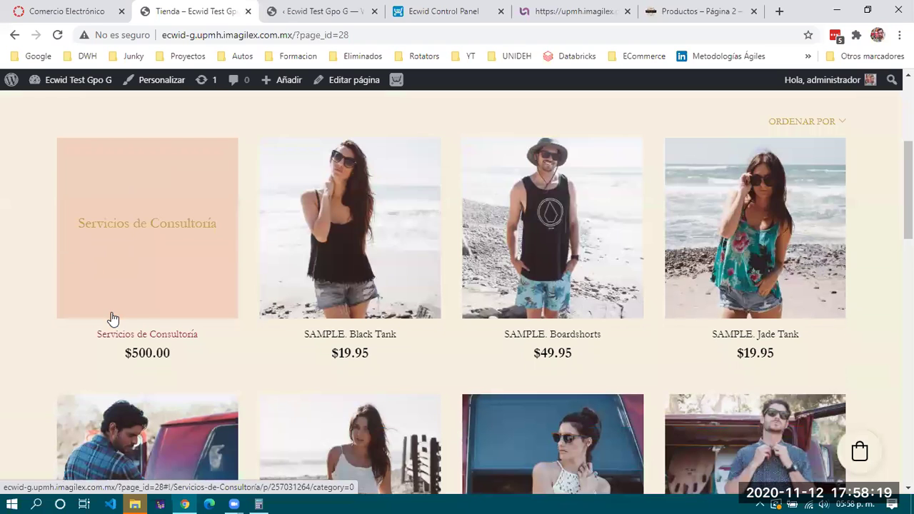
Add Servicios de Consultoría ($500.00) to the cart and proceed to the Carrito de compras checkout
left_click(136, 235)
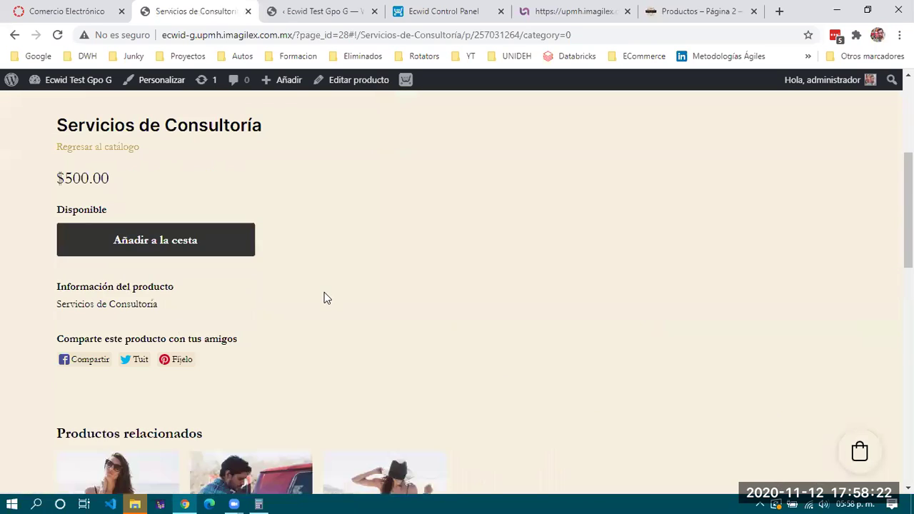
left_click(164, 386)
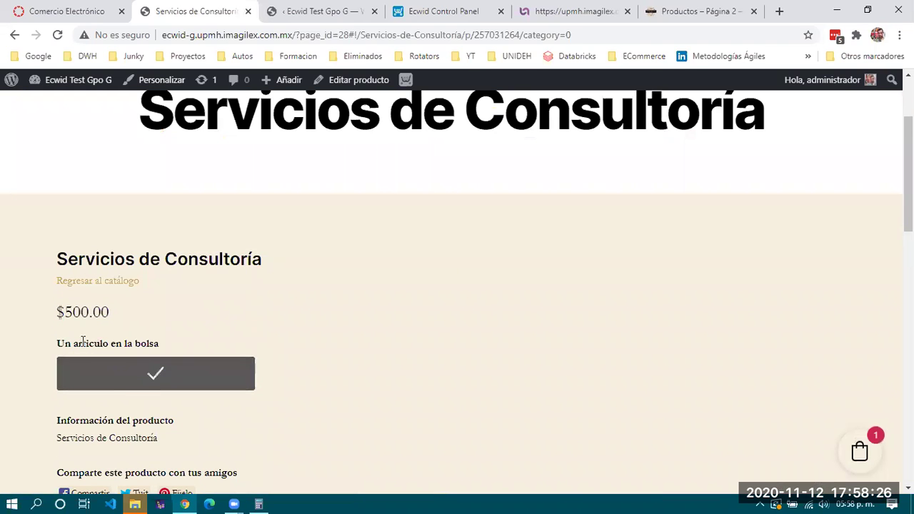
scroll(220, 358, "down", 1)
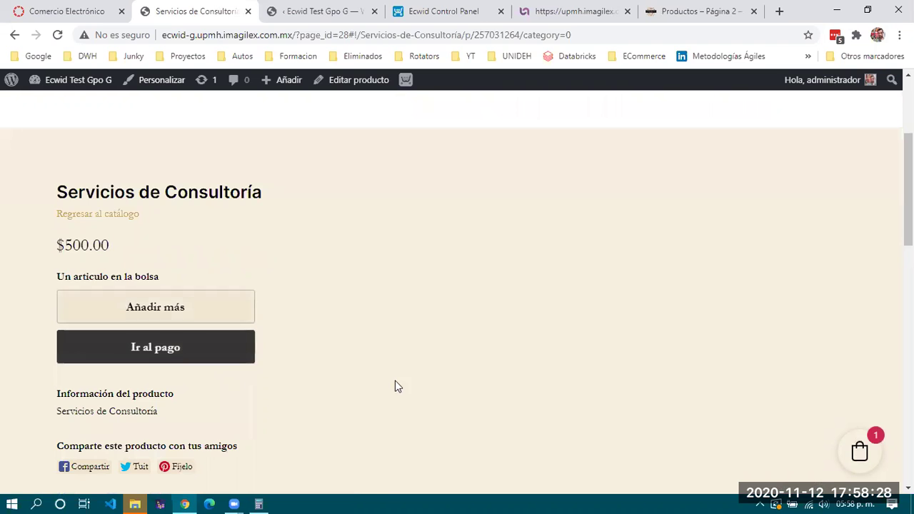
scroll(397, 386, "down", 3)
scroll(397, 385, "down", 4)
scroll(396, 387, "up", 5)
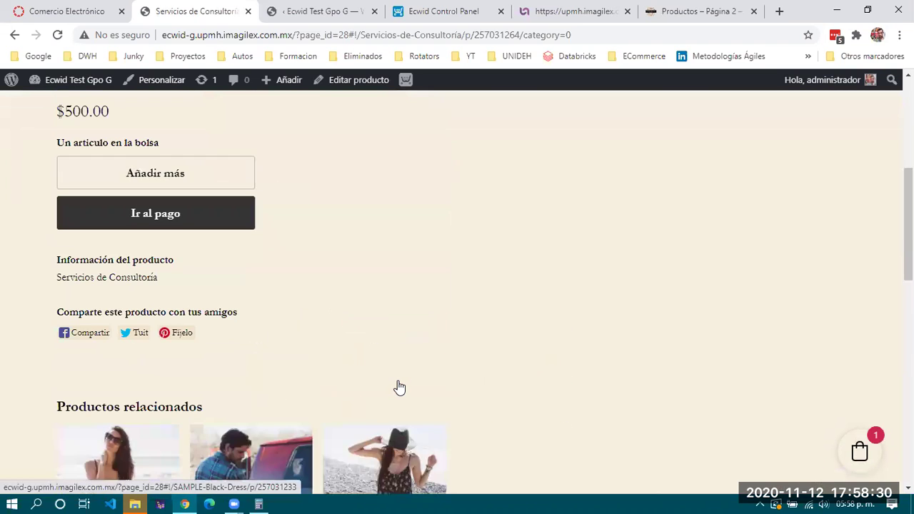
scroll(398, 381, "down", 4)
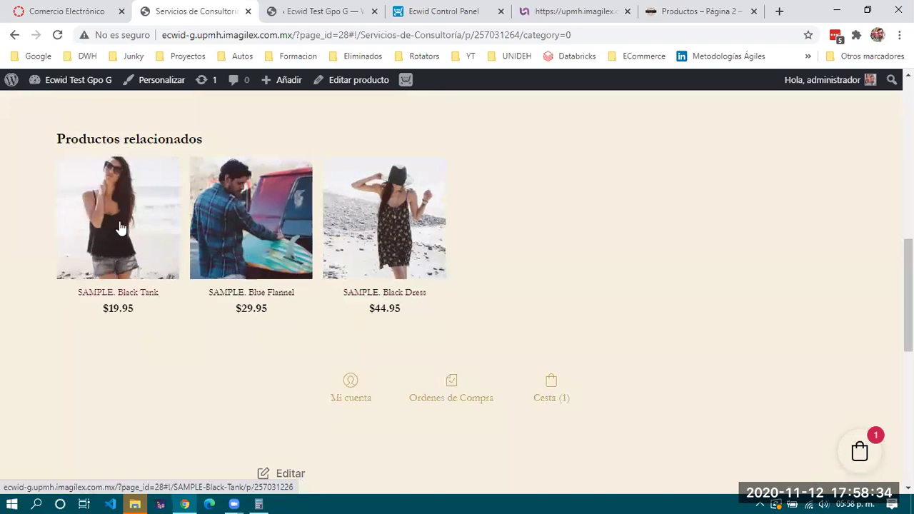
scroll(193, 242, "up", 4)
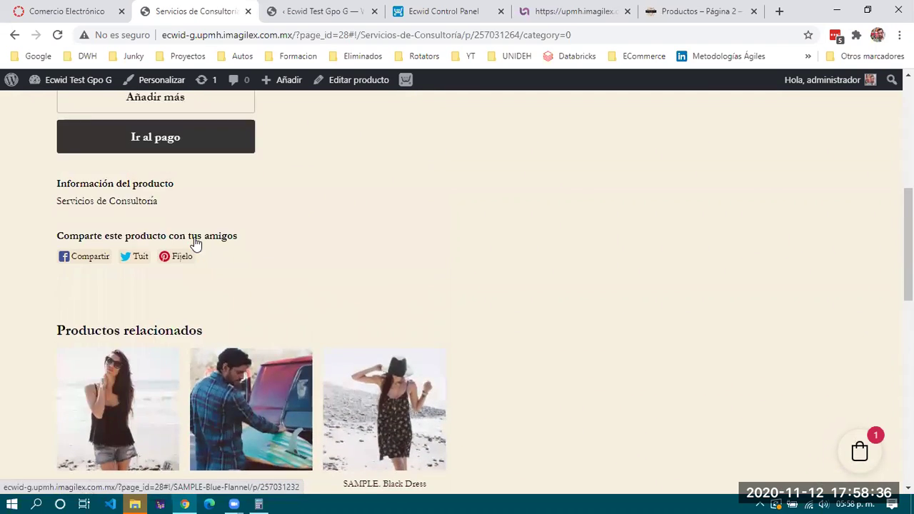
left_click(190, 222)
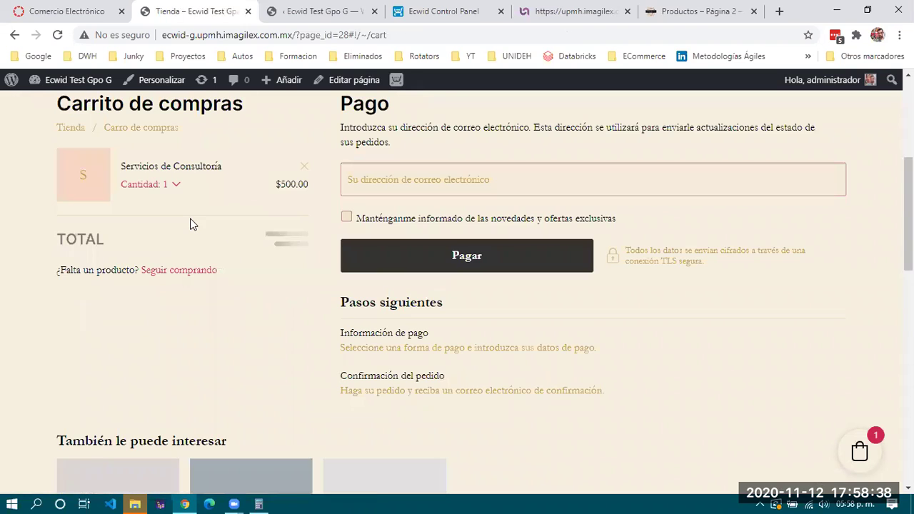
Autofill the buyer's saved e-mail and continue to payment with Pago en efectivo and the billing address
left_click(464, 316)
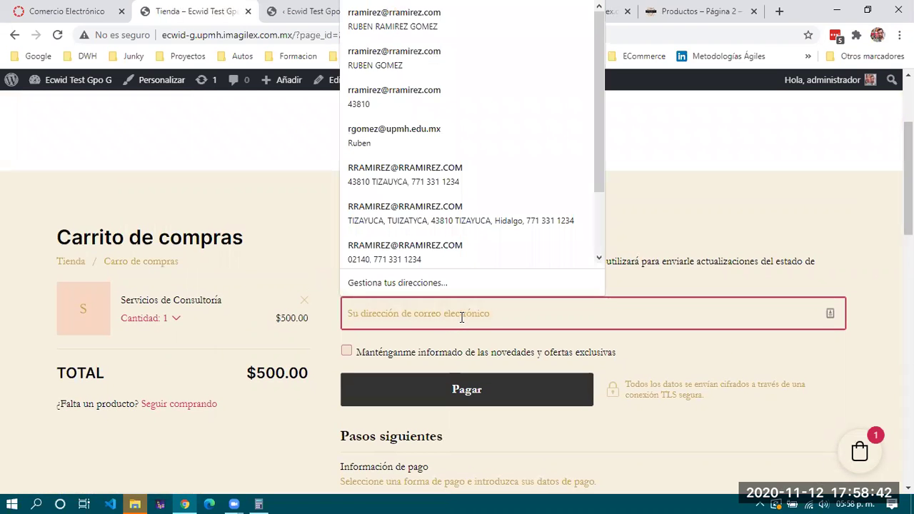
left_click(386, 19)
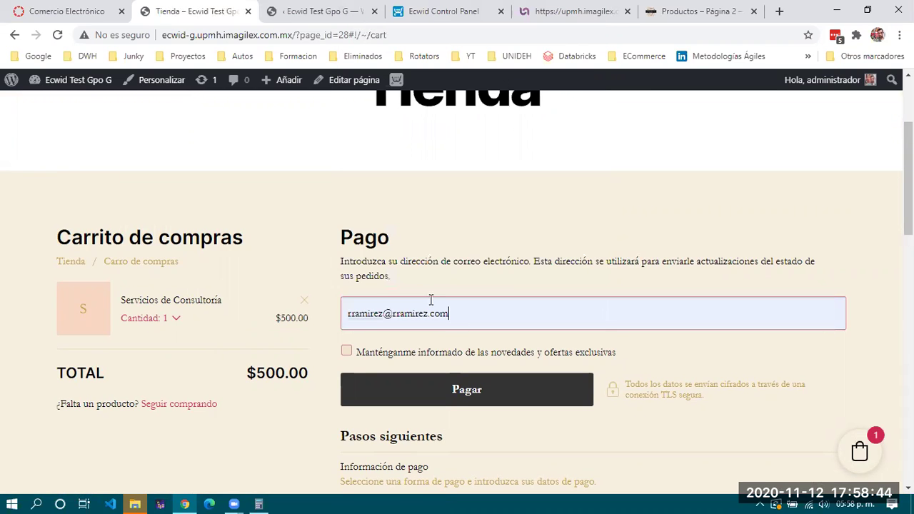
scroll(470, 336, "down", 3)
left_click(471, 196)
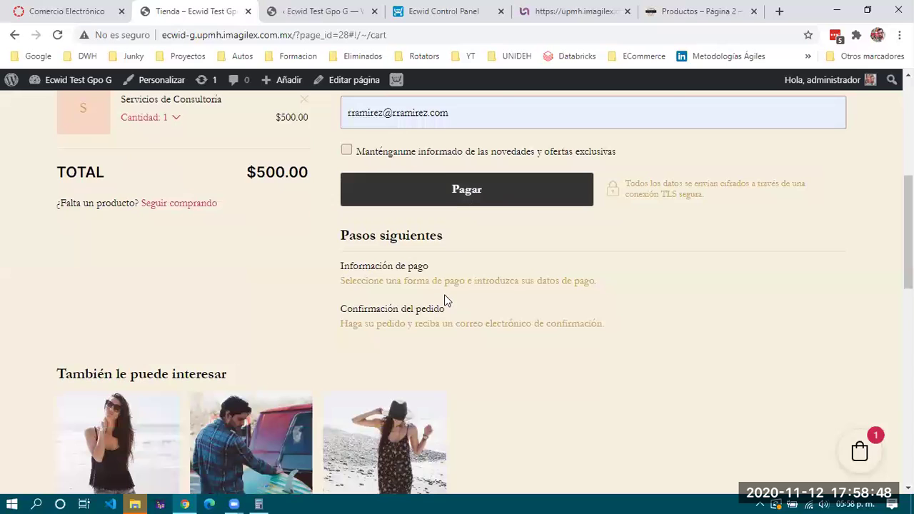
left_click(443, 187)
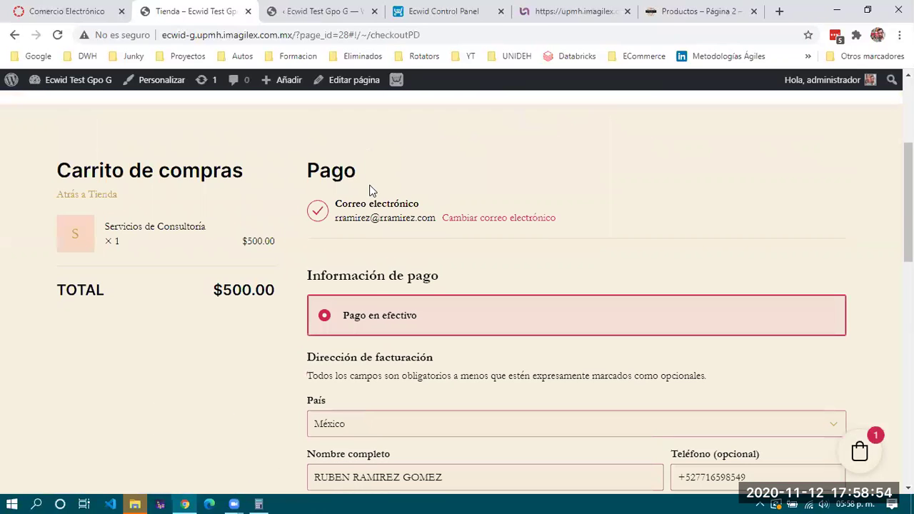
scroll(374, 300, "down", 3)
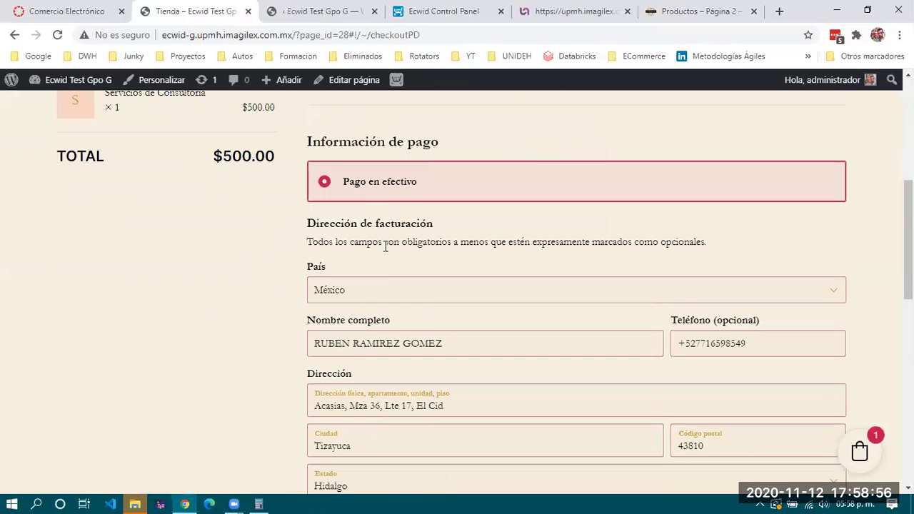
scroll(389, 277, "down", 4)
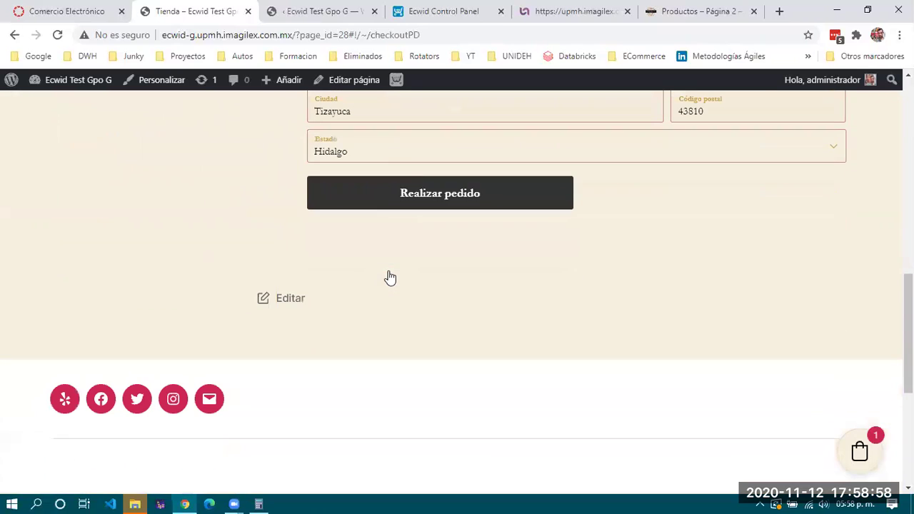
Place the cash-payment order and scroll through the '¡Gracias por tu pedido!' confirmation for $500.00
left_click(421, 204)
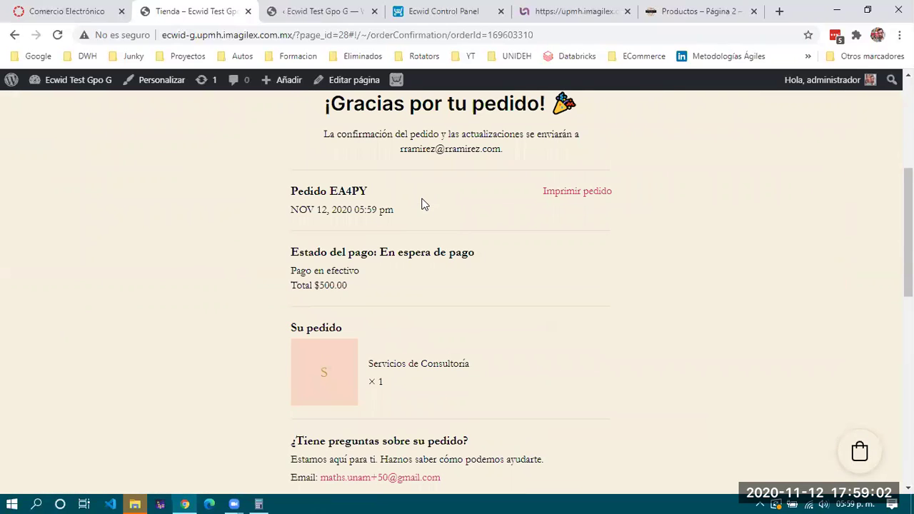
scroll(388, 215, "up", 2)
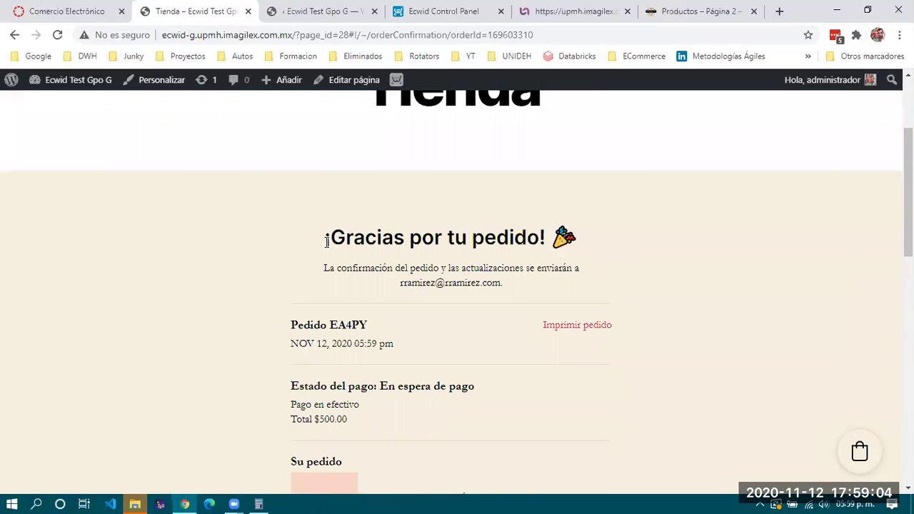
scroll(327, 244, "up", 2)
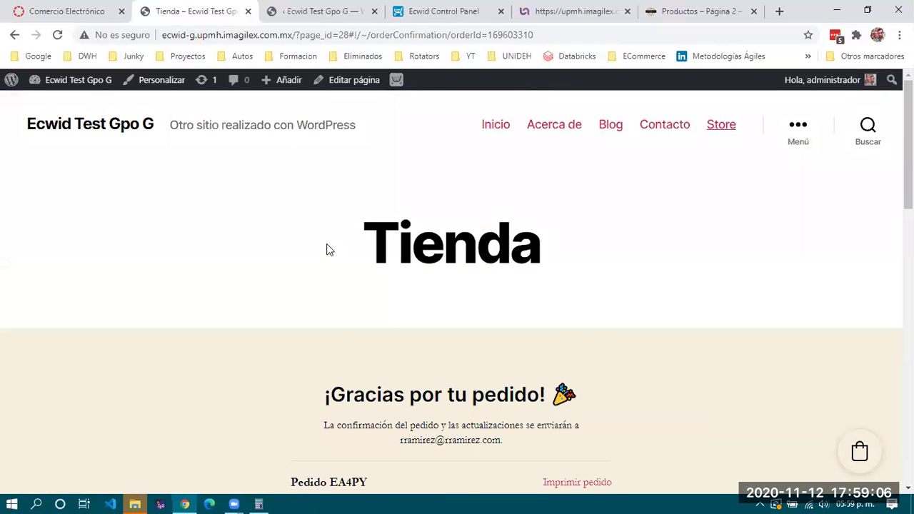
scroll(327, 249, "down", 10)
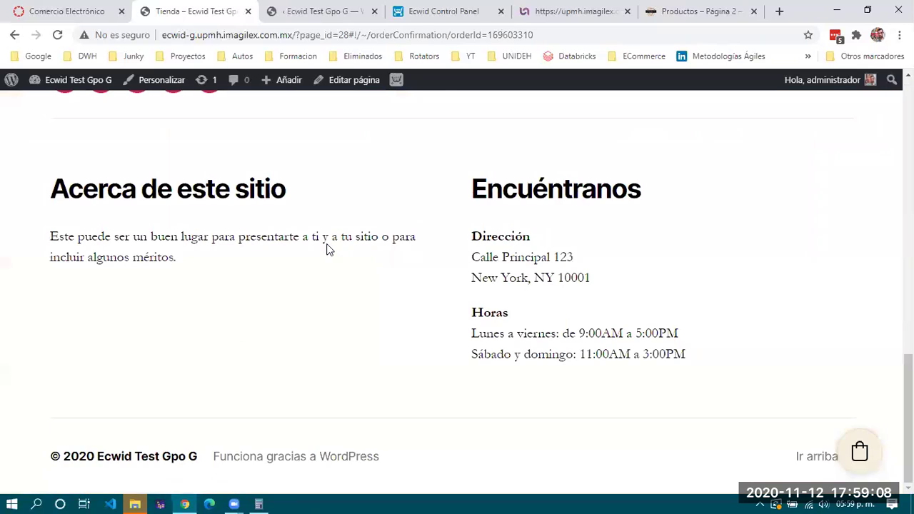
scroll(327, 249, "up", 10)
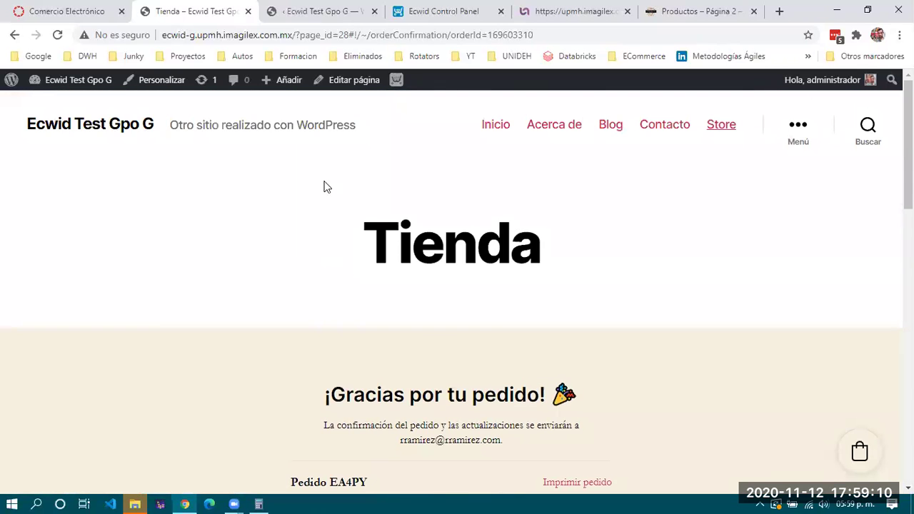
scroll(333, 267, "down", 10)
scroll(334, 268, "up", 5)
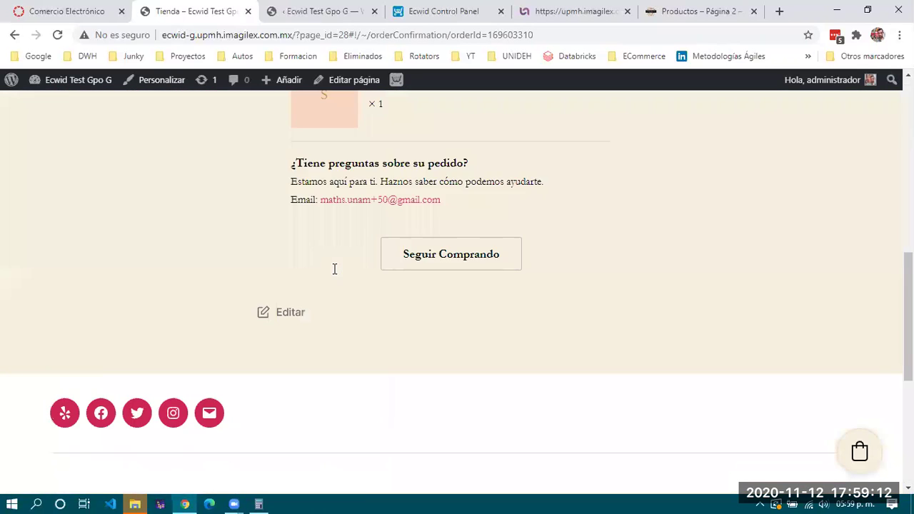
scroll(334, 268, "up", 4)
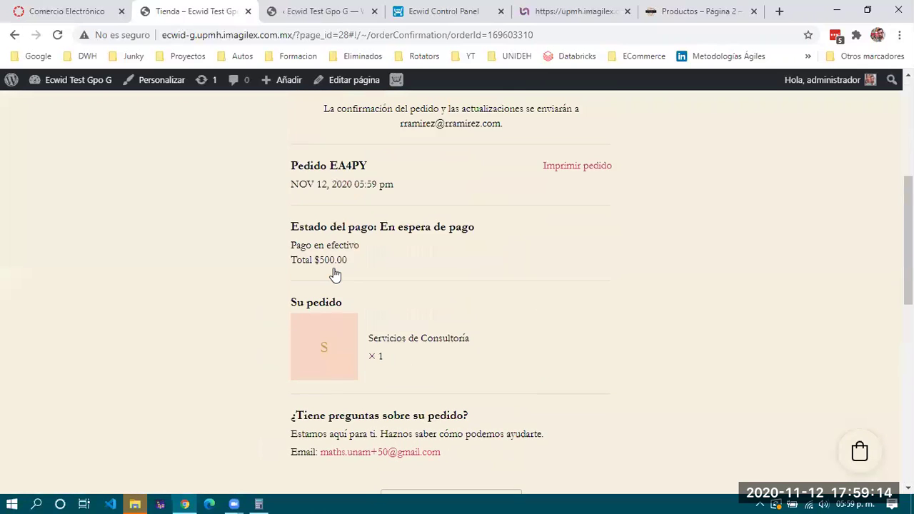
scroll(334, 273, "up", 4)
Finish reviewing the order confirmation and return to the site's home page via Inicio
scroll(334, 274, "down", 4)
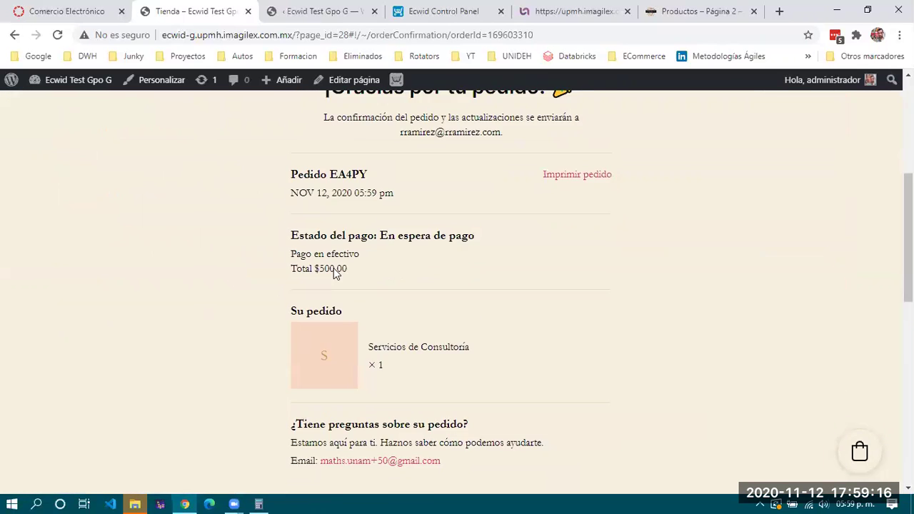
scroll(333, 270, "down", 7)
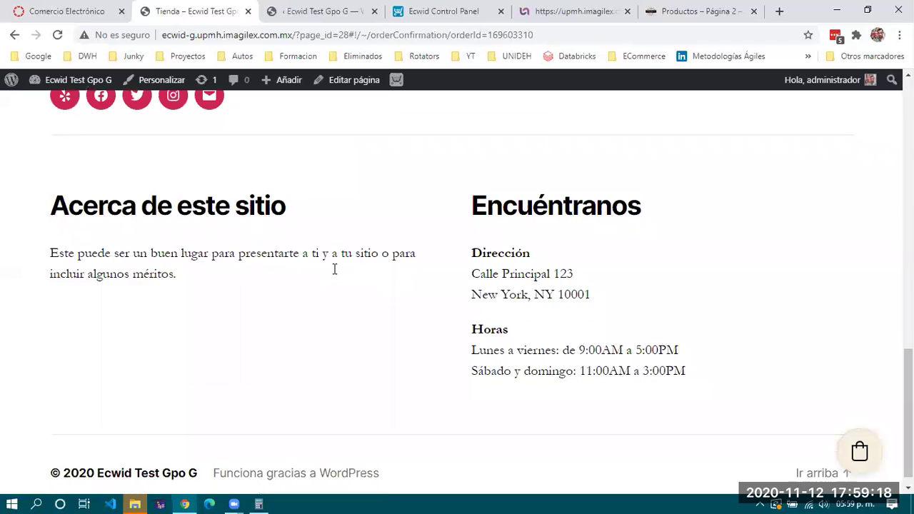
scroll(334, 269, "down", 1)
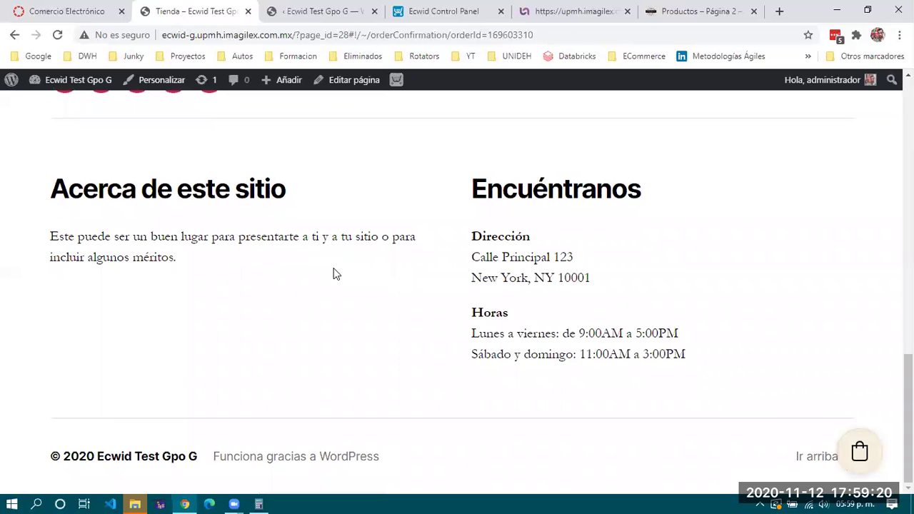
scroll(334, 273, "up", 12)
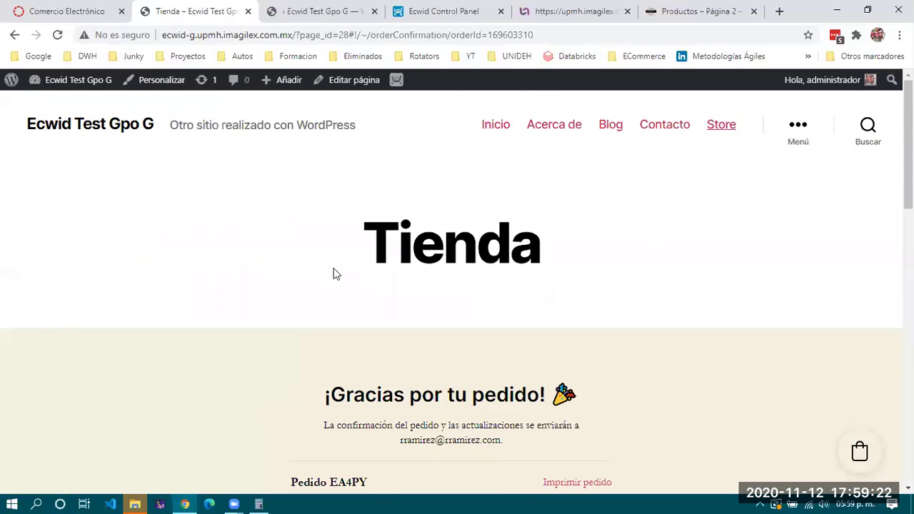
left_click(495, 129)
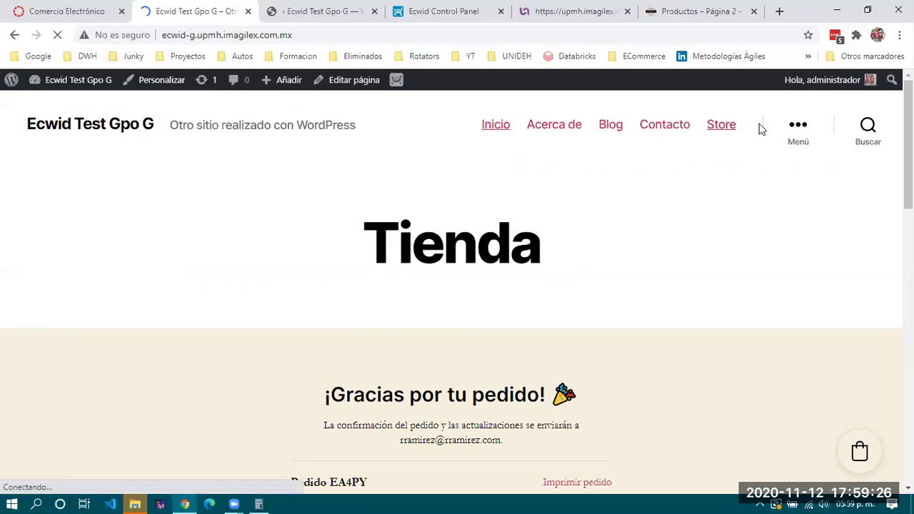
Browse the site's home page, opening an exhibition card and returning home
scroll(462, 269, "down", 3)
scroll(463, 267, "up", 3)
scroll(442, 257, "down", 8)
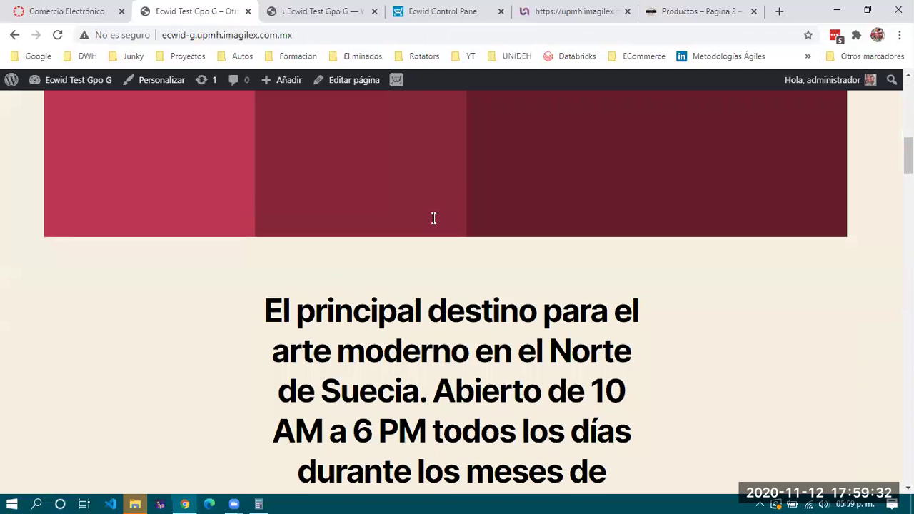
scroll(434, 217, "down", 2)
scroll(440, 341, "down", 6)
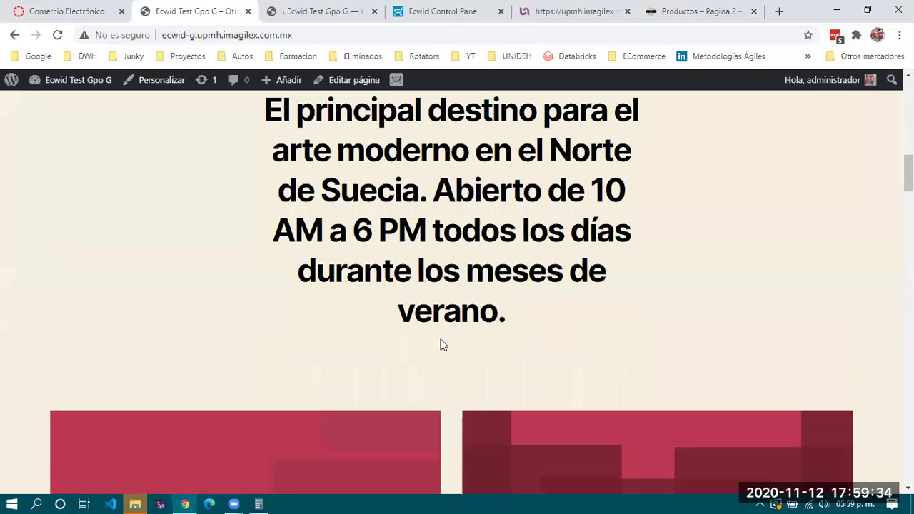
scroll(440, 345, "down", 3)
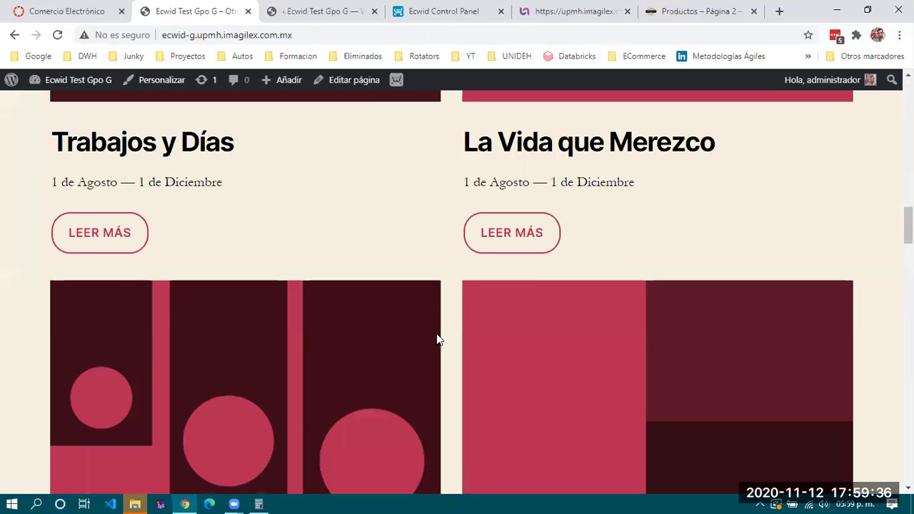
left_click(87, 235)
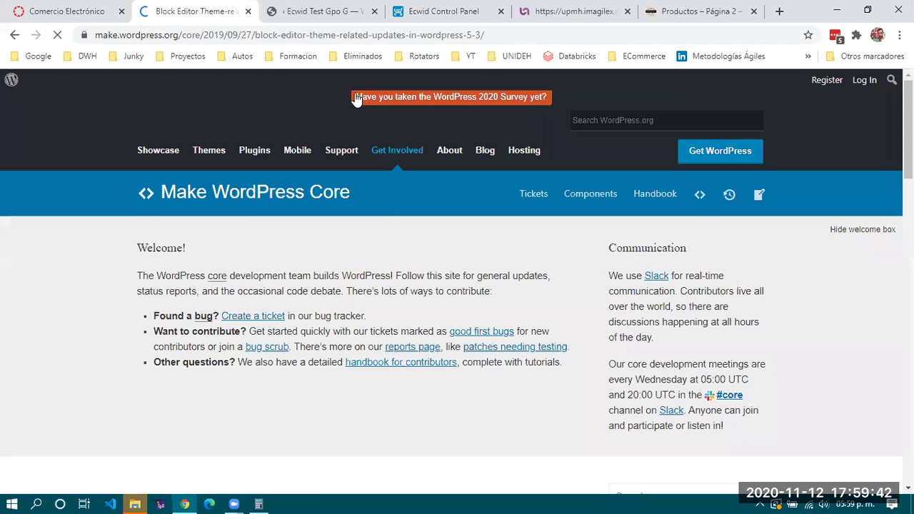
left_click(13, 36)
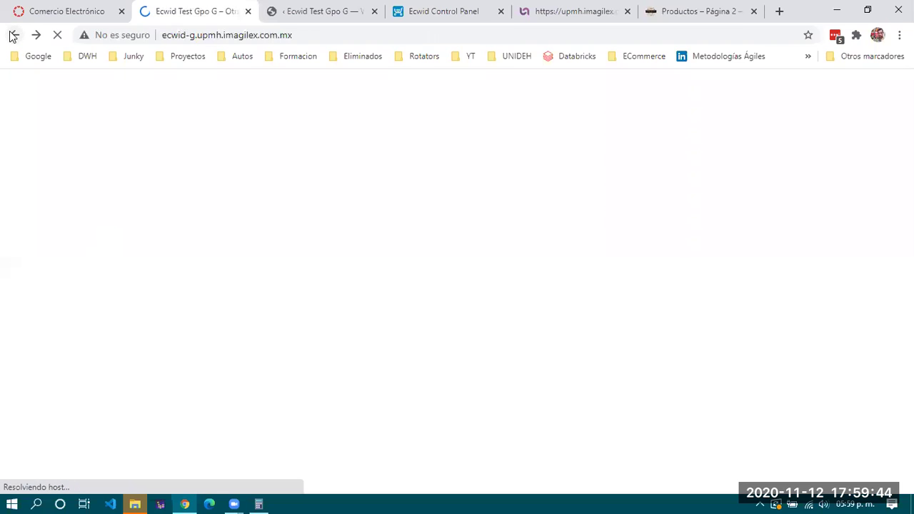
Scroll the home page and open the site's blog page
scroll(505, 299, "down", 15)
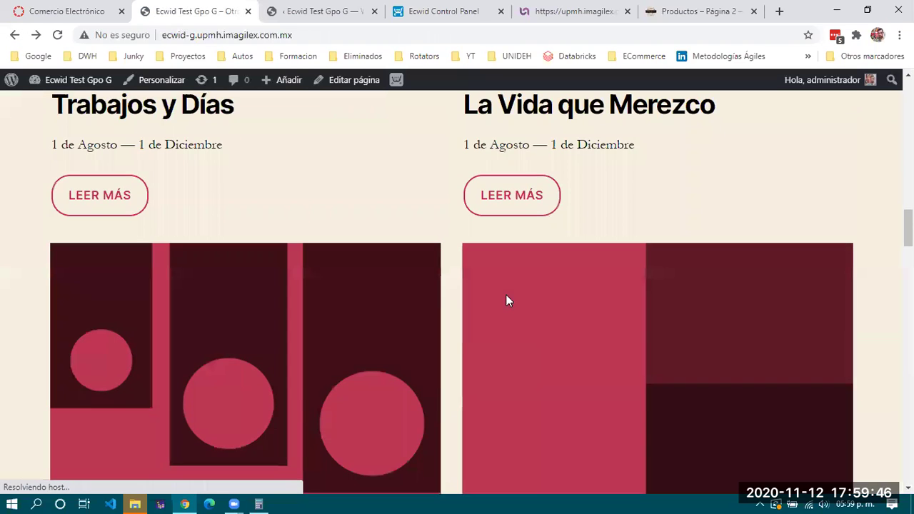
scroll(505, 300, "down", 6)
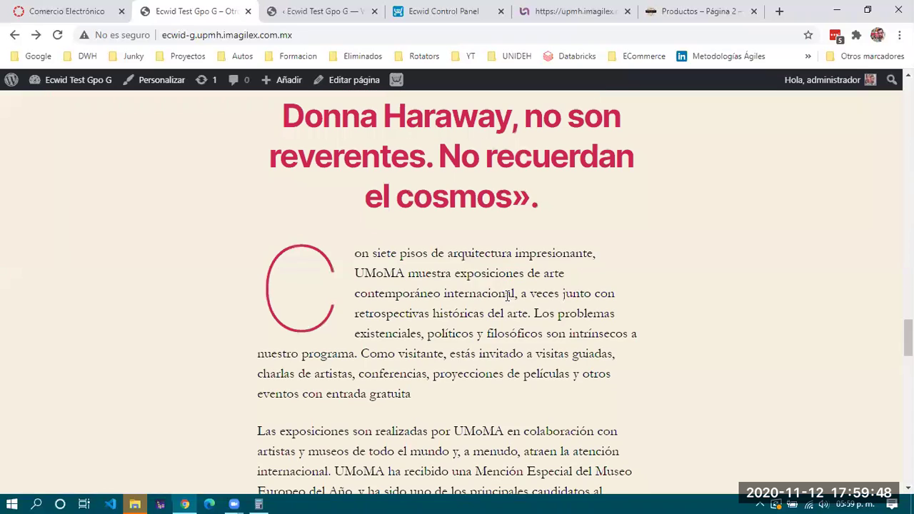
scroll(438, 182, "up", 1)
scroll(442, 239, "up", 3)
scroll(443, 240, "down", 10)
scroll(442, 245, "down", 12)
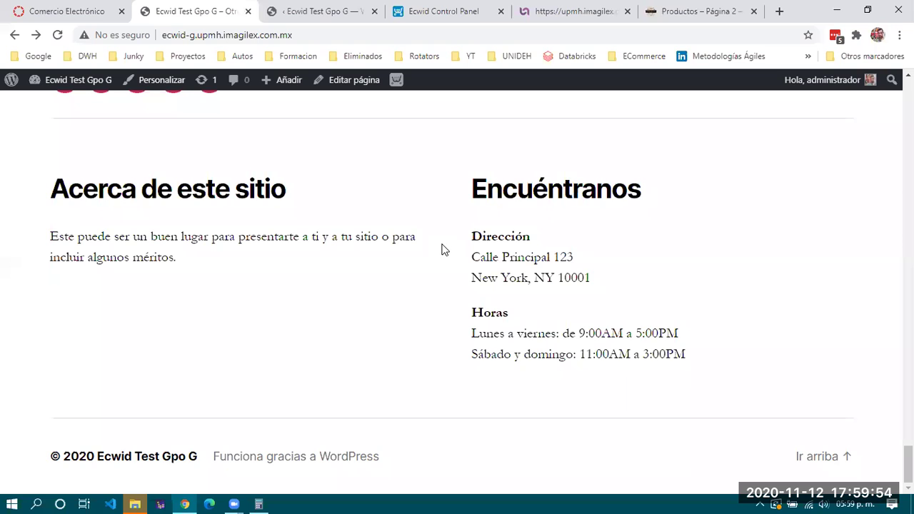
scroll(442, 246, "up", 20)
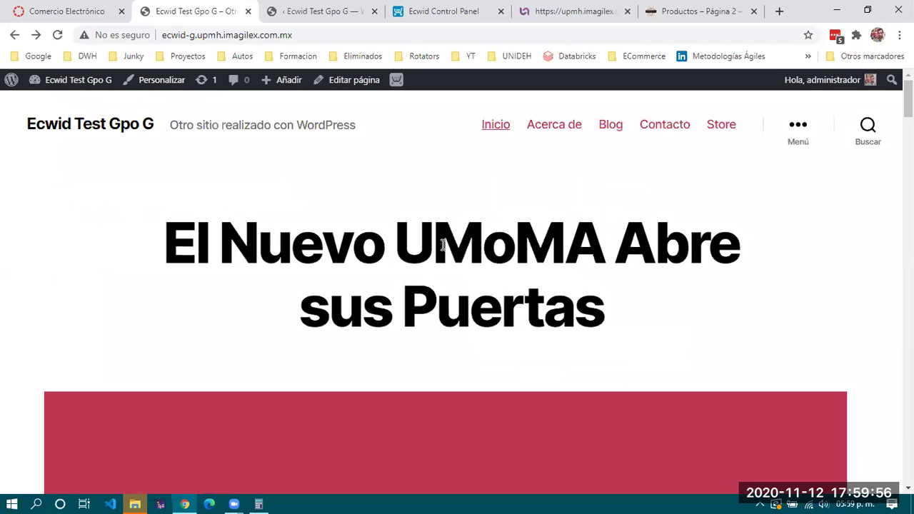
left_click(610, 127)
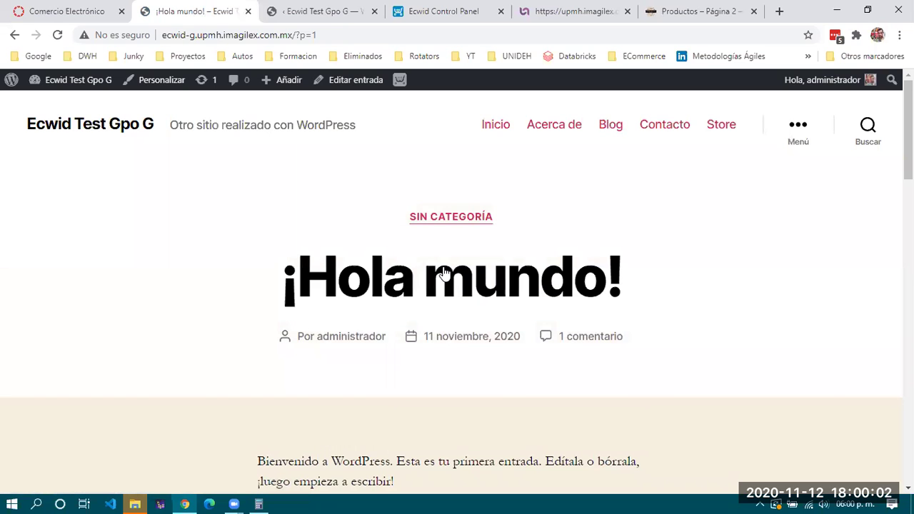
Scroll the ¡Hola mundo! post and briefly select, then deselect, part of its intro text
scroll(443, 273, "down", 3)
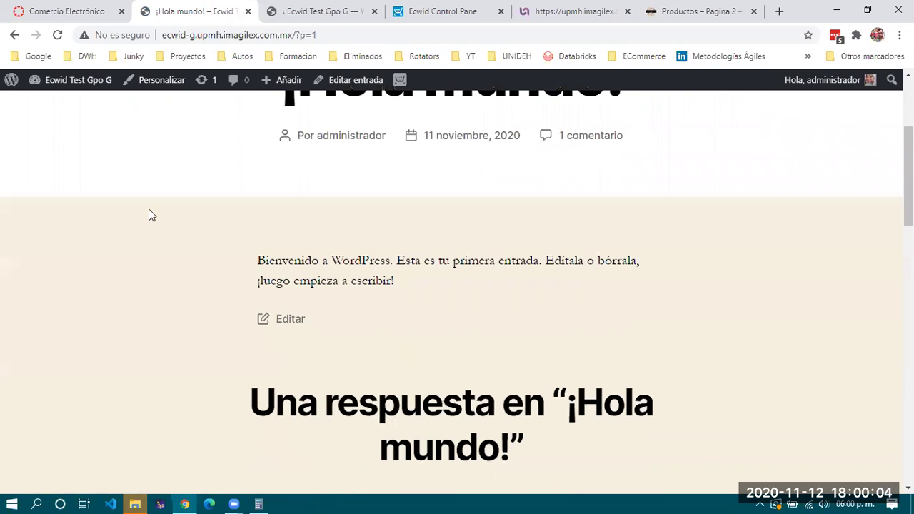
scroll(348, 261, "up", 2)
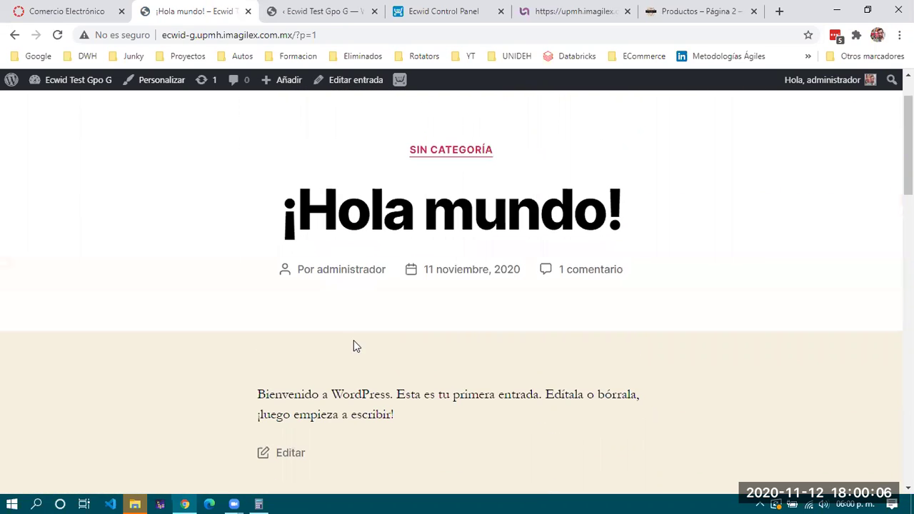
scroll(354, 339, "down", 2)
left_click_drag(258, 260, 288, 260)
left_click_drag(450, 304, 459, 304)
left_click(459, 304)
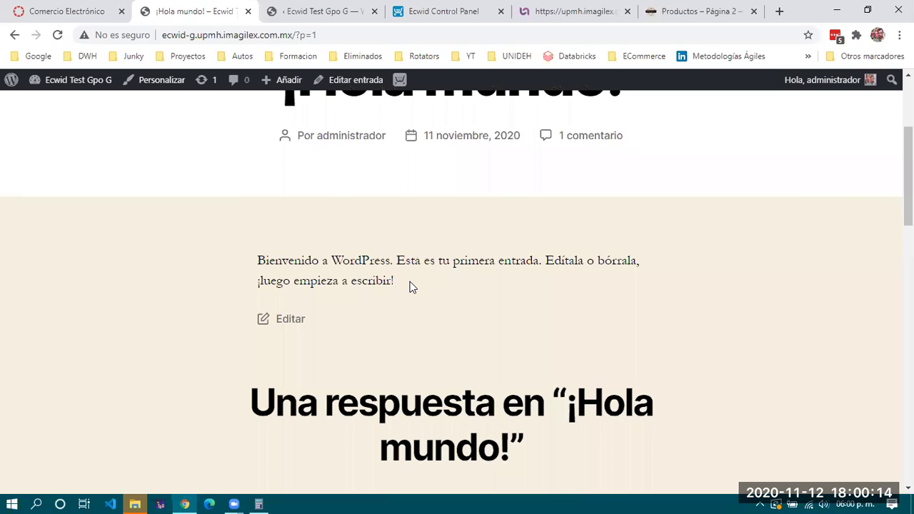
Select the intro paragraph from 'Bienvenido' to 'escribir' and switch to the Ecwid settings tab
scroll(410, 285, "up", 3)
scroll(410, 282, "down", 2)
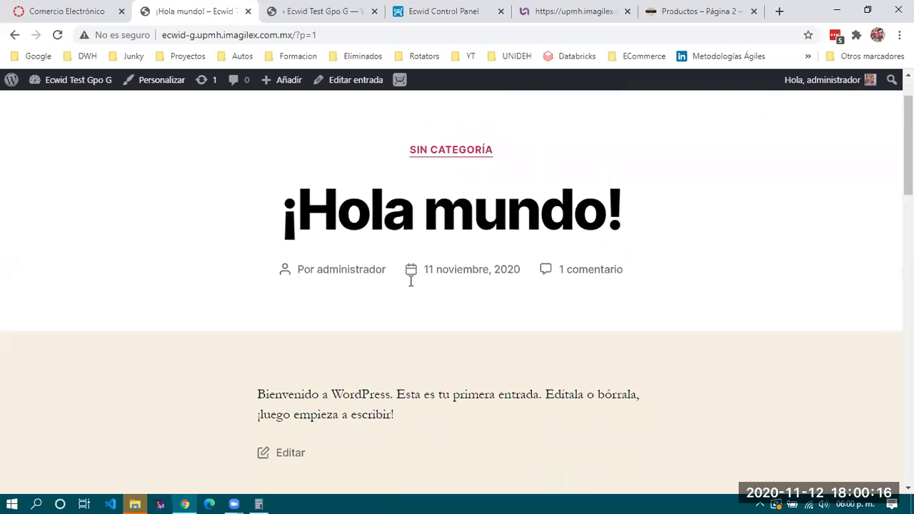
scroll(410, 287, "down", 4)
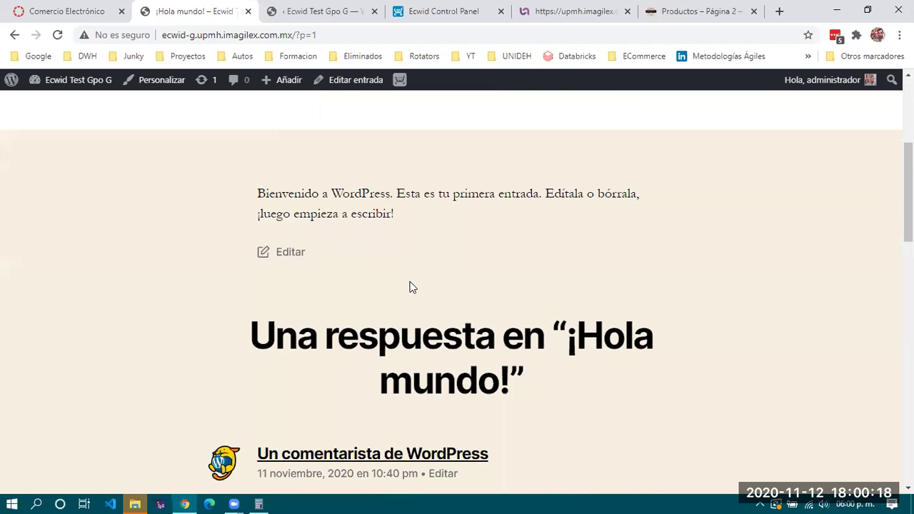
scroll(412, 287, "up", 2)
left_click_drag(392, 214, 259, 199)
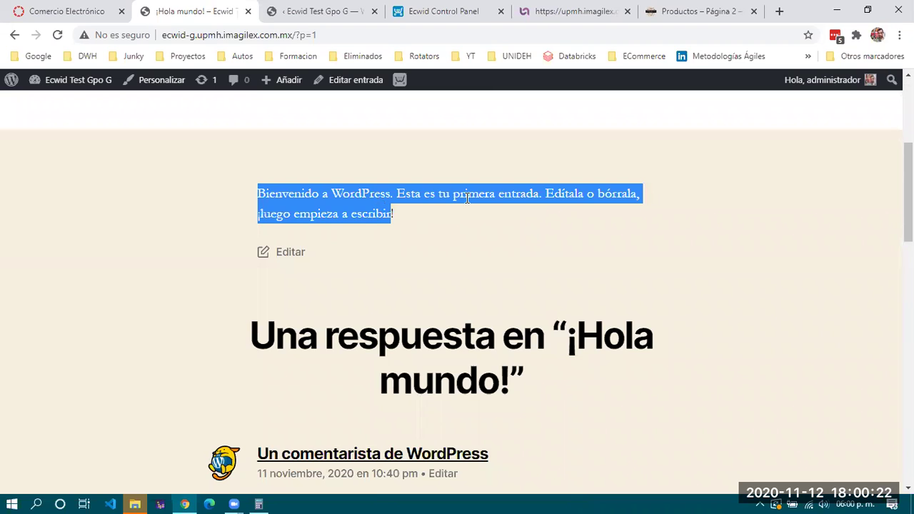
key("ctrl+Tab")
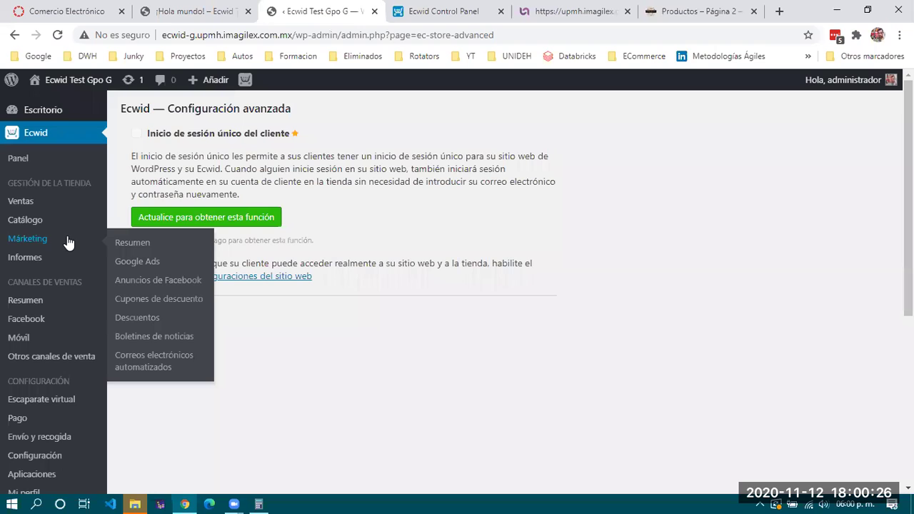
Open Catálogo > Productos and scroll the SAMPLE product list, including Black Dress at $44.95
mouse_move(29, 207)
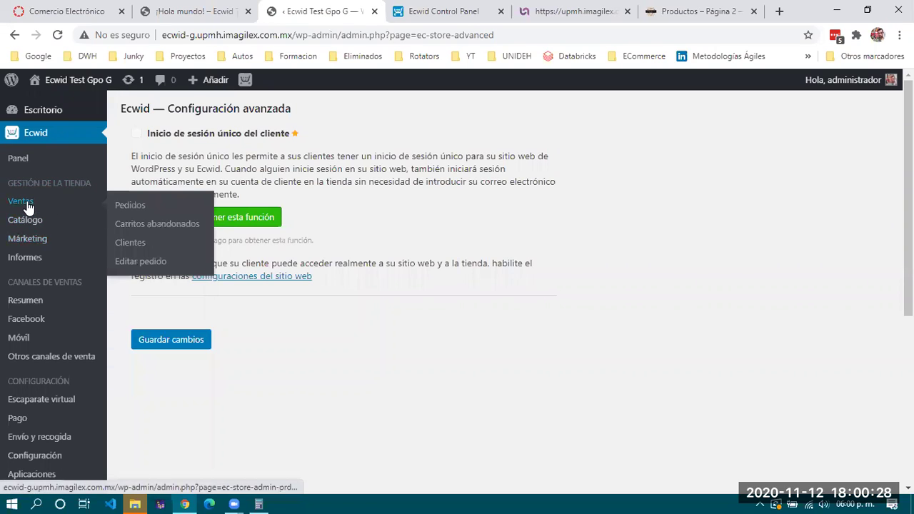
mouse_move(36, 222)
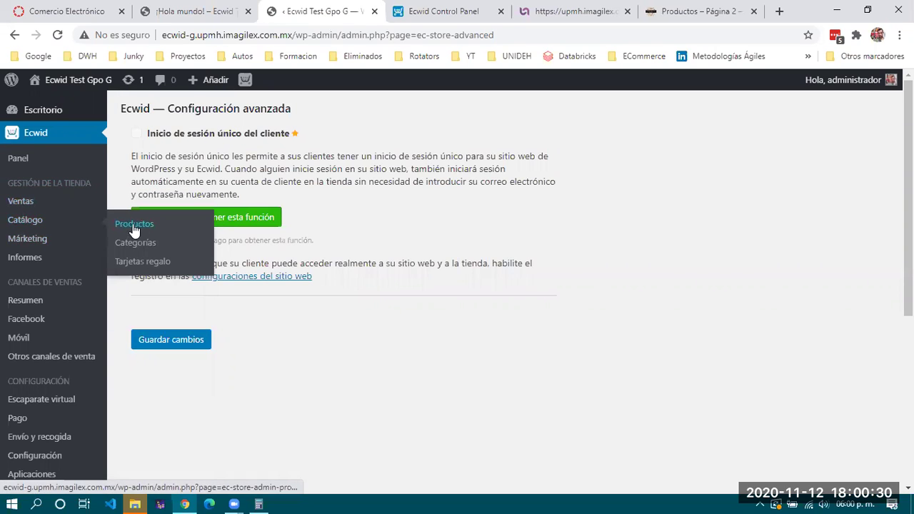
left_click(132, 225)
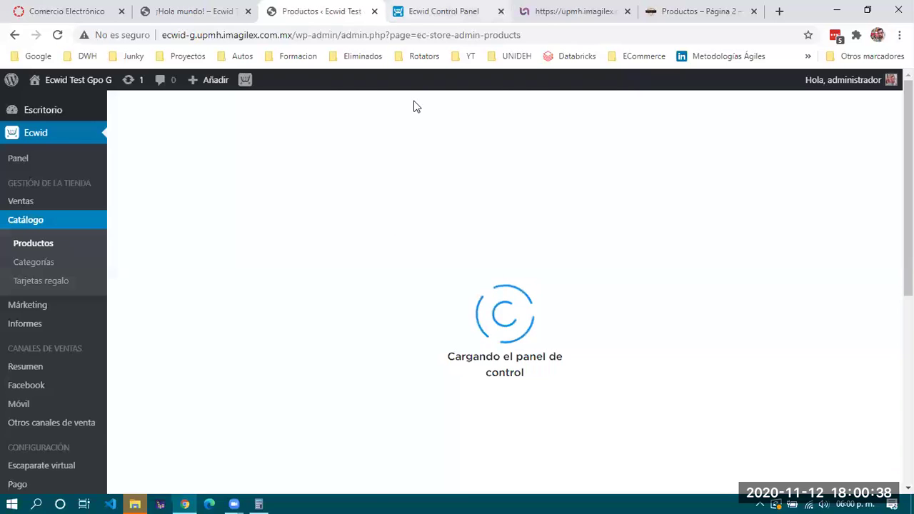
key("ctrl+Tab")
key("ctrl+shift+Tab")
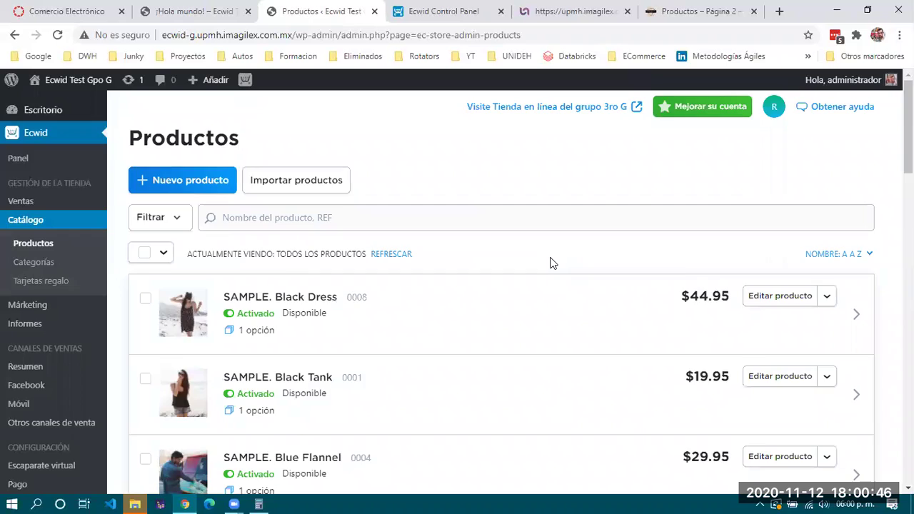
scroll(549, 262, "down", 5)
scroll(549, 262, "down", 2)
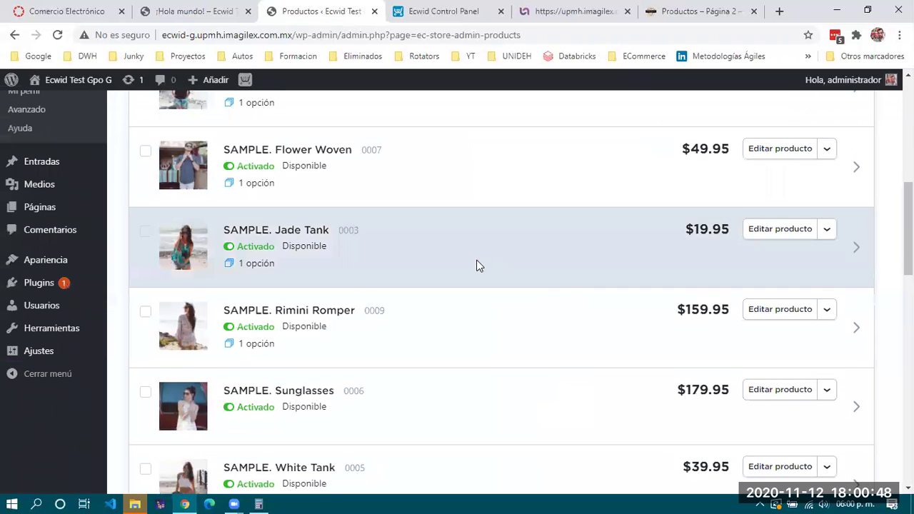
Open SAMPLE. Rimini Romper and choose Insertar producto under its Producto integrado tab
left_click(317, 310)
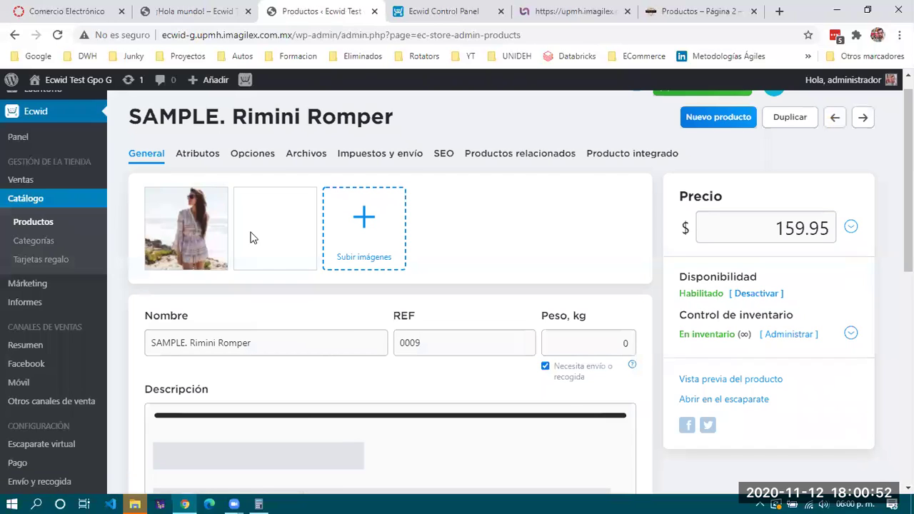
left_click(640, 161)
left_click(271, 401)
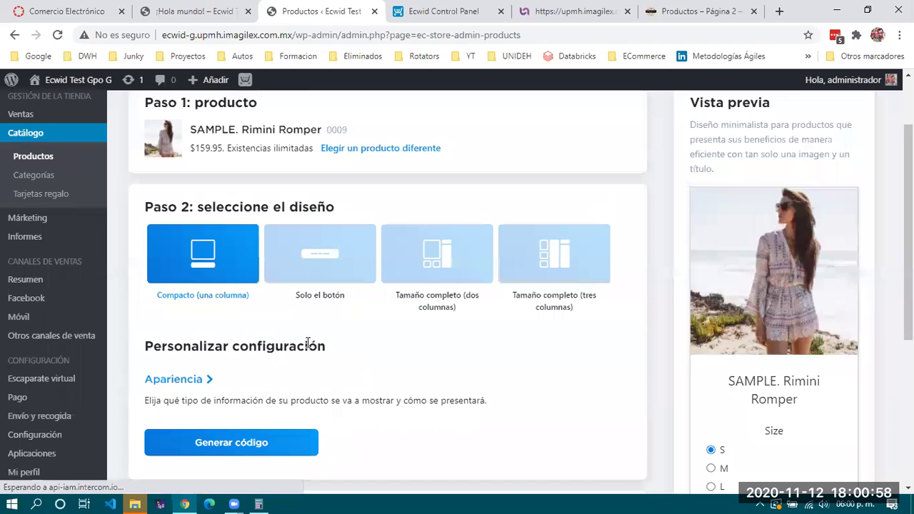
scroll(326, 326, "down", 1)
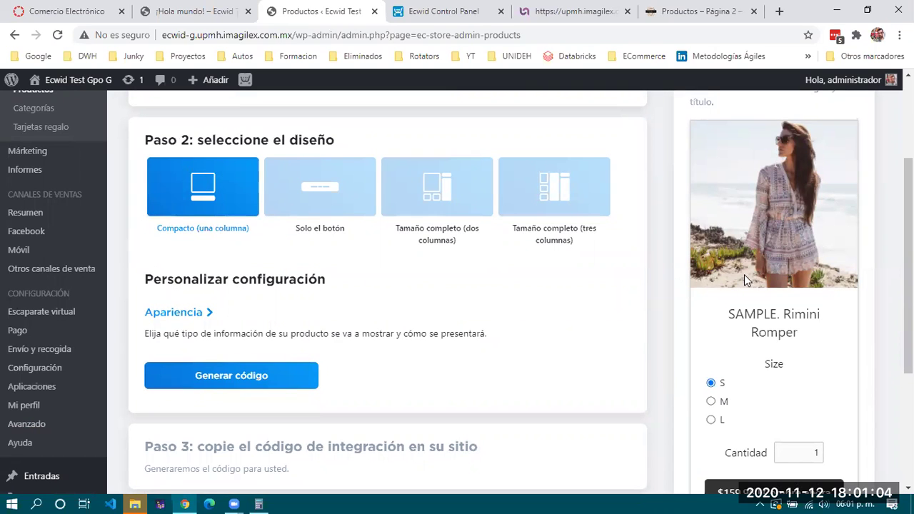
In the ¡Hola mundo! post tab, clear the highlighted post text
left_click(180, 13)
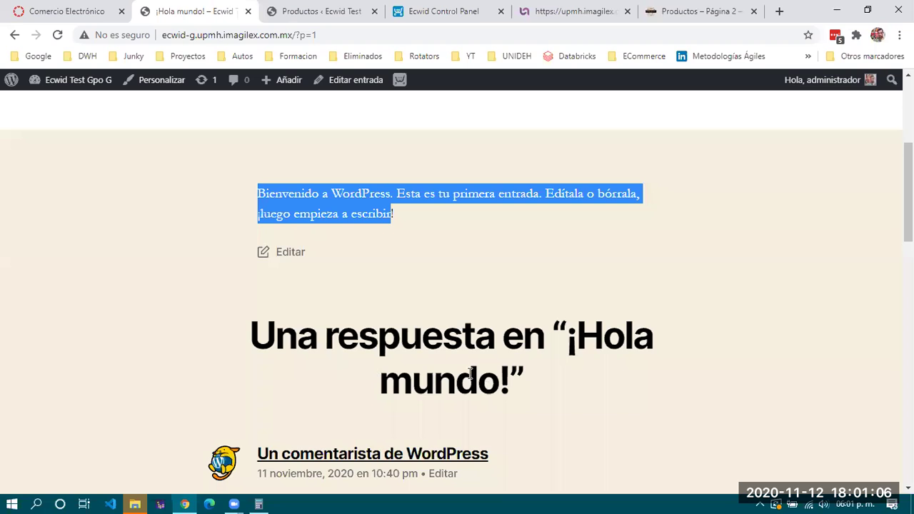
scroll(383, 348, "down", 1)
scroll(403, 264, "up", 2)
left_click(400, 218)
scroll(587, 310, "up", 3)
scroll(473, 388, "down", 2)
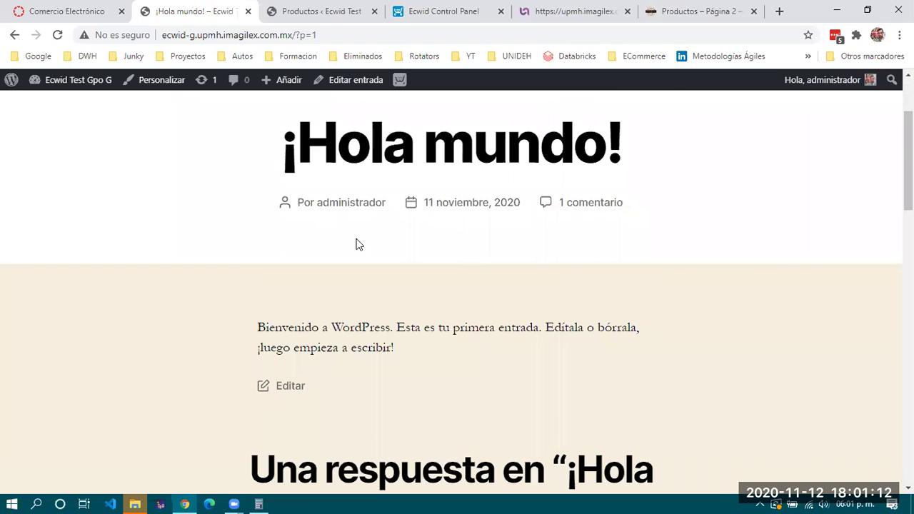
Return to Crear un botón de compra and review the Compacto preview of the $159.95 Rimini Romper
key("ctrl+Tab")
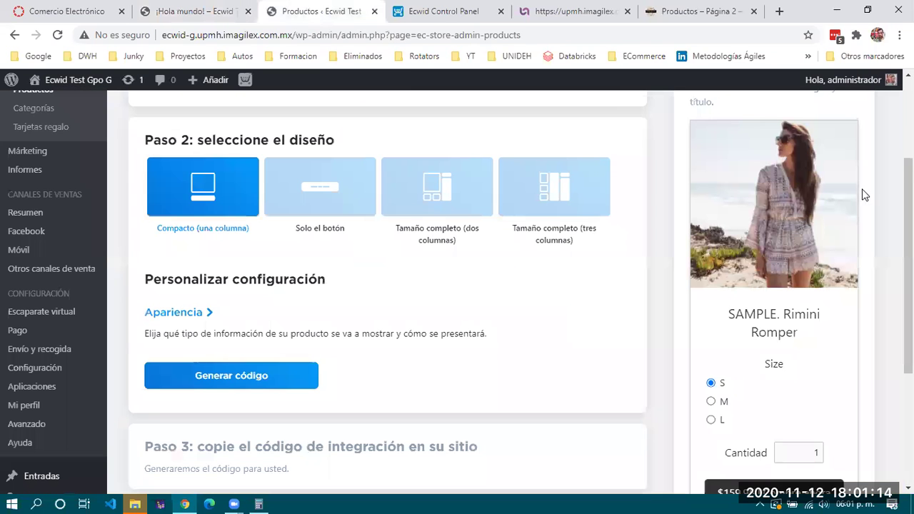
scroll(705, 185, "up", 3)
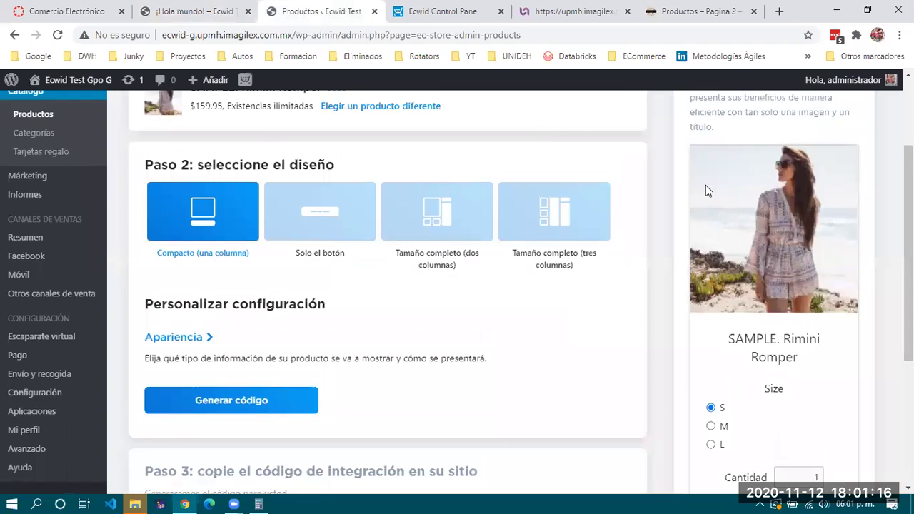
scroll(663, 307, "down", 1)
scroll(664, 307, "down", 1)
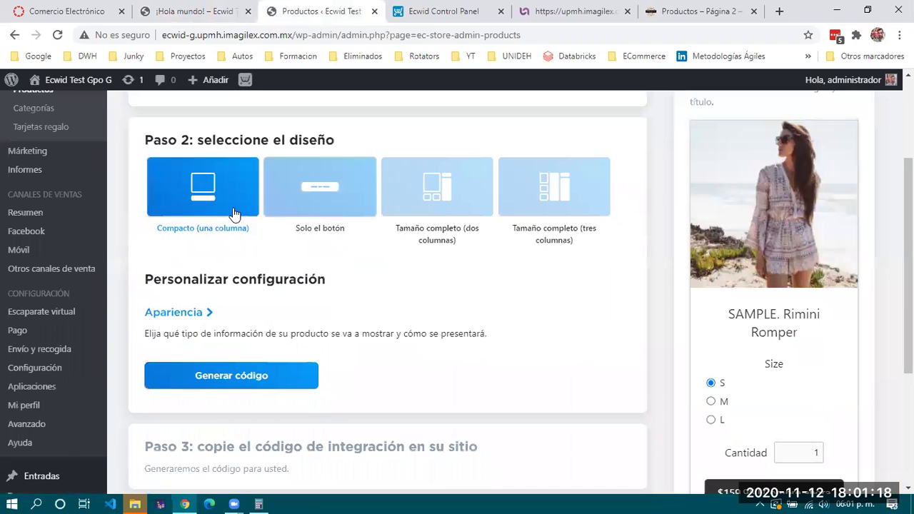
scroll(781, 229, "up", 1)
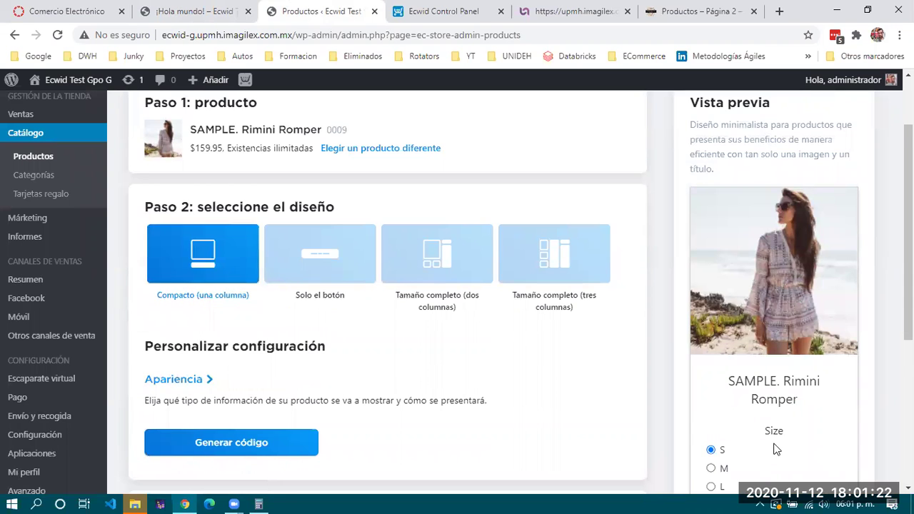
scroll(776, 448, "down", 2)
scroll(776, 448, "up", 3)
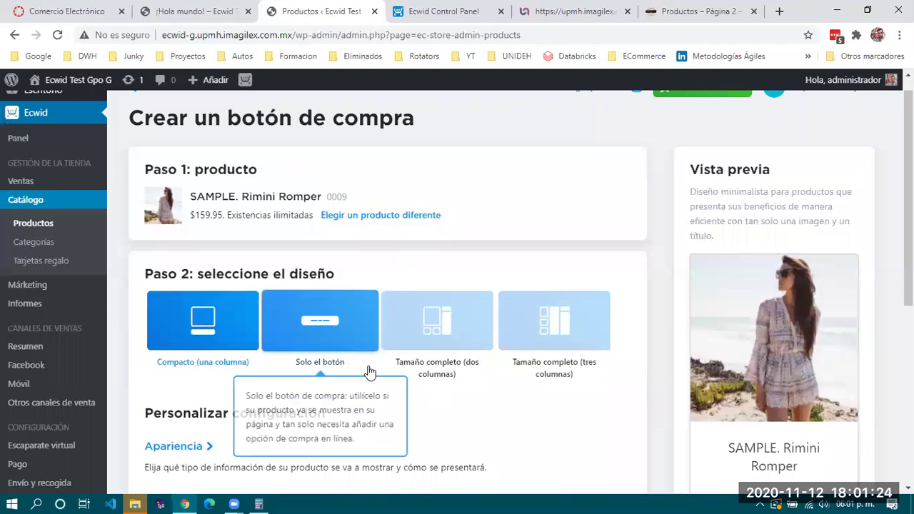
Try Solo el botón and the two-column design, settling on Tamaño completo (tres columnas)
left_click(344, 329)
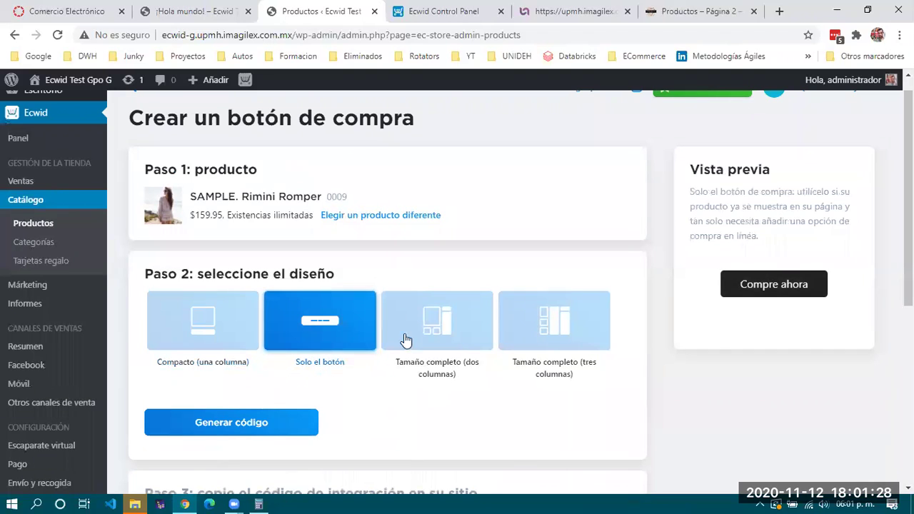
left_click(433, 327)
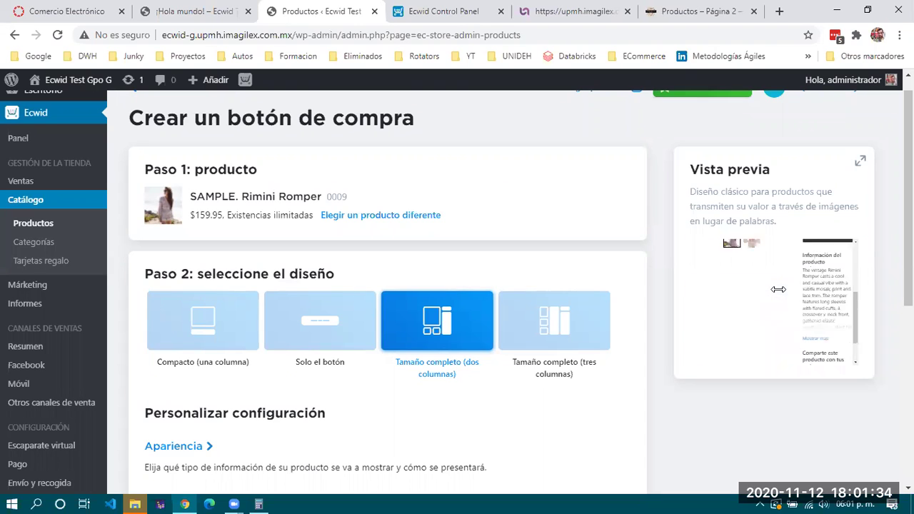
left_click(548, 324)
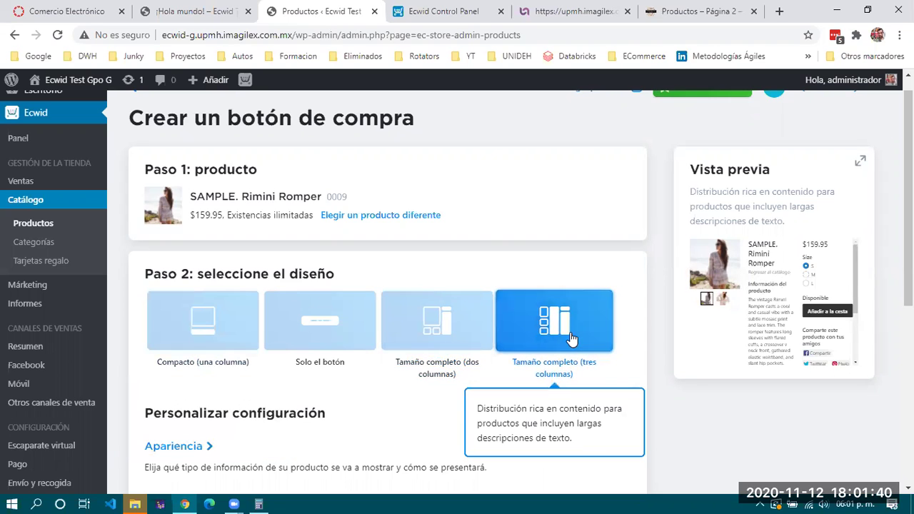
scroll(364, 285, "down", 3)
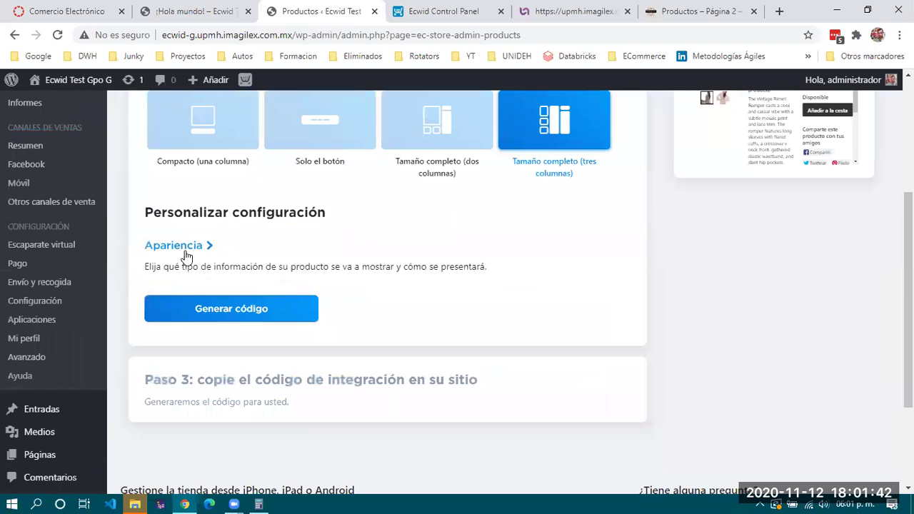
Review the Apariencia options, such as Precio and Botones de compartir, and generate the embed code
left_click(179, 246)
scroll(291, 269, "down", 2)
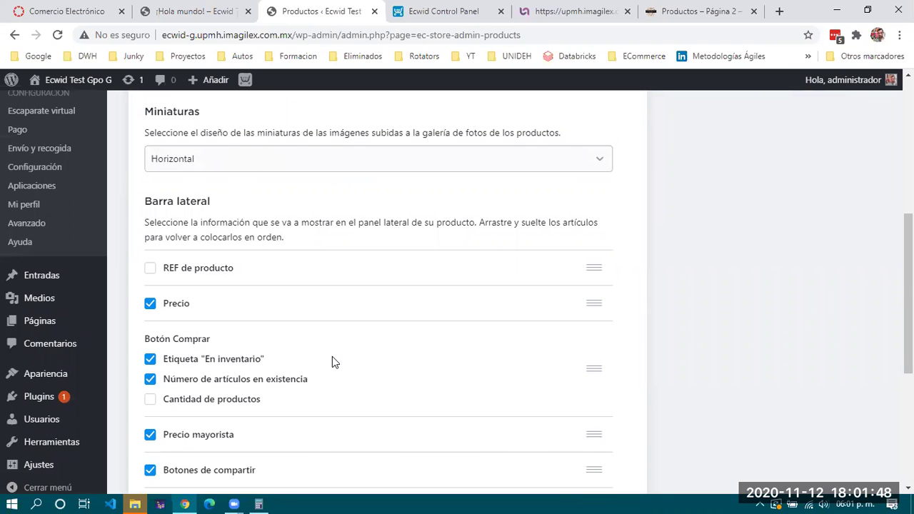
scroll(332, 357, "down", 3)
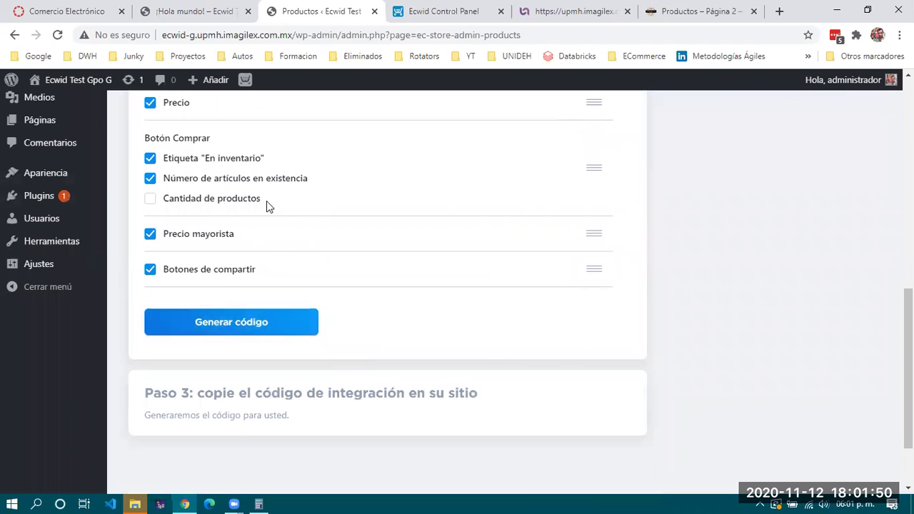
scroll(285, 249, "down", 2)
scroll(398, 251, "up", 3)
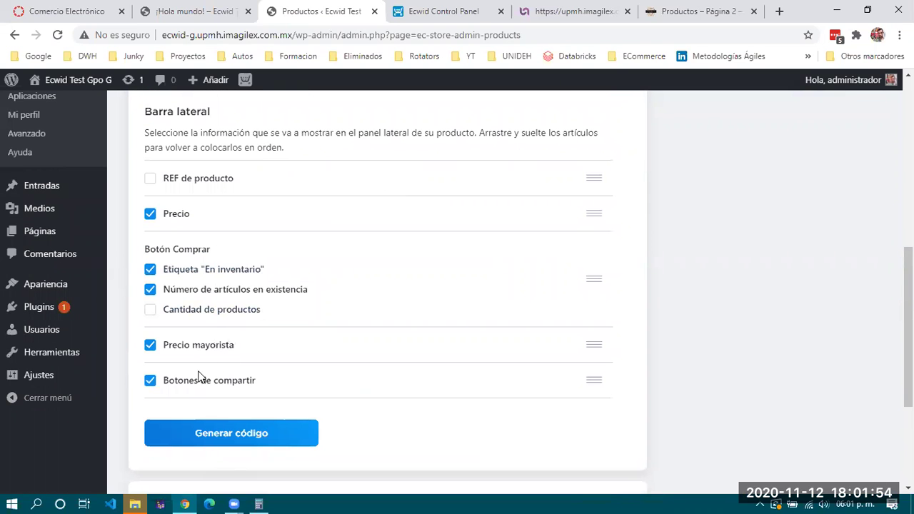
scroll(271, 342, "down", 2)
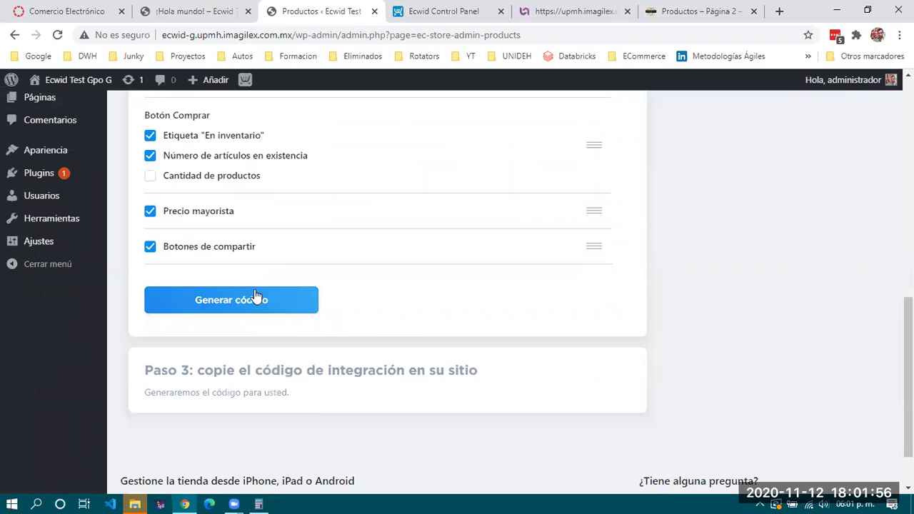
left_click(255, 299)
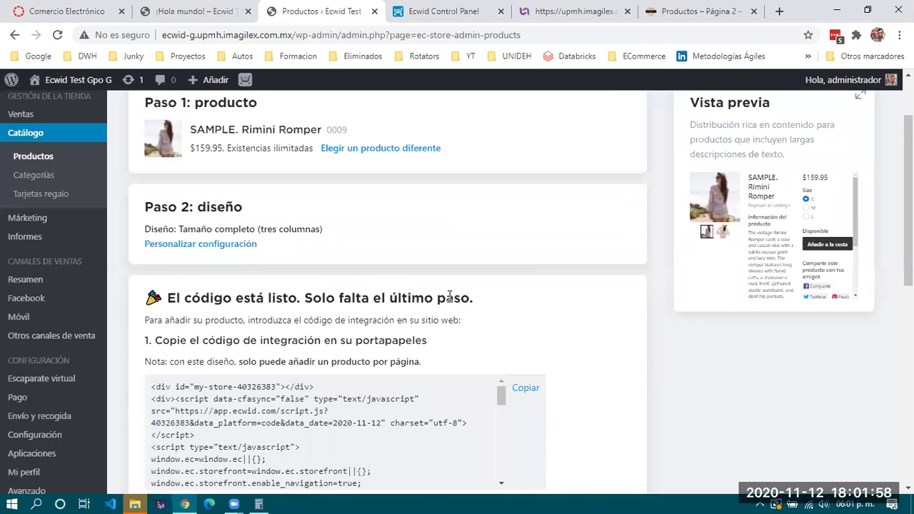
Scroll to the Rimini Romper integration code and select a few of its lines
scroll(449, 296, "down", 2)
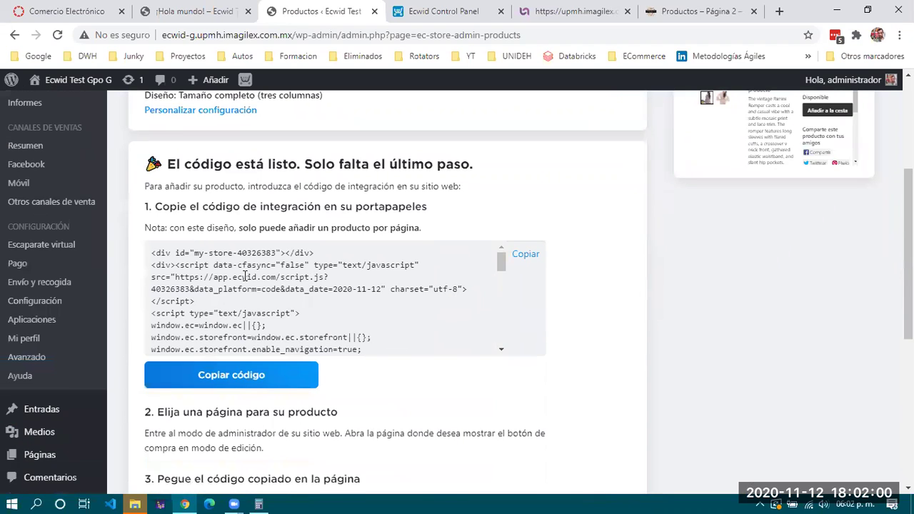
left_click_drag(152, 253, 400, 313)
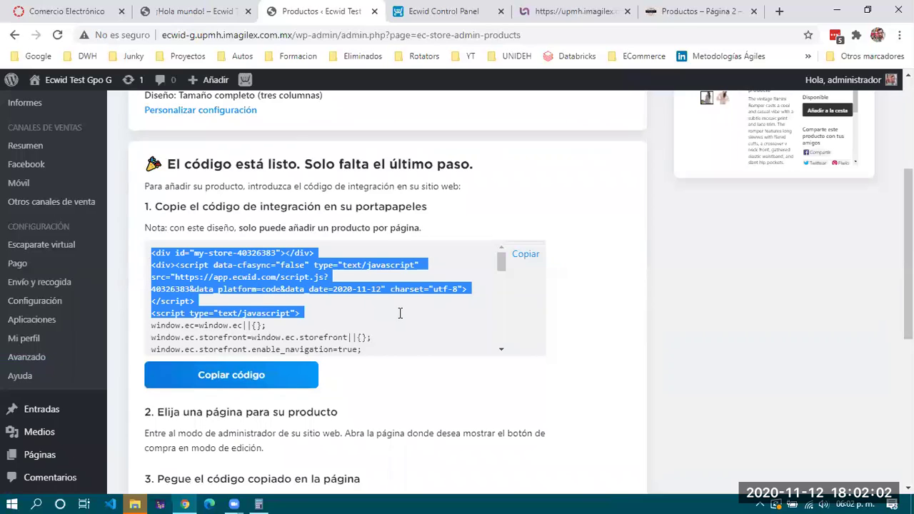
left_click(400, 313)
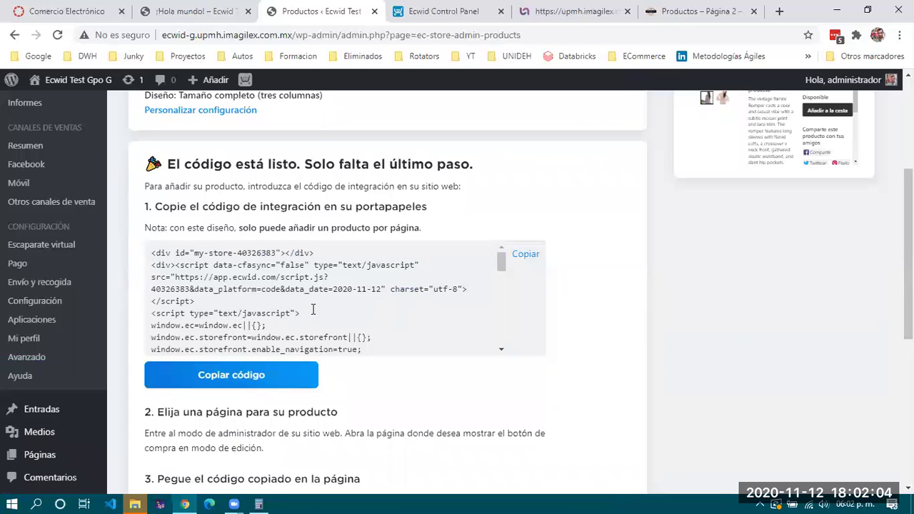
left_click_drag(322, 311, 169, 264)
left_click(209, 252)
Glance at the ¡Hola mundo! post, then copy the whole integration code with Copiar
left_click(212, 12)
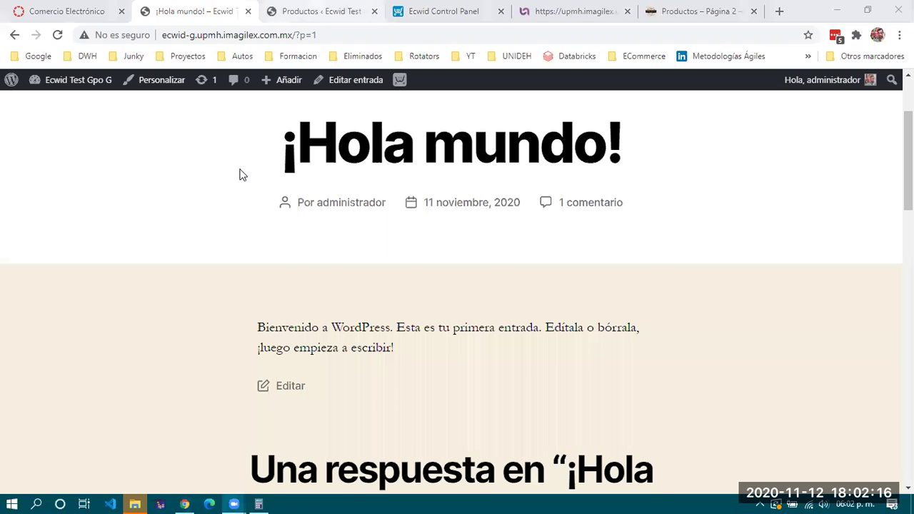
key("ctrl+Tab")
left_click(529, 257)
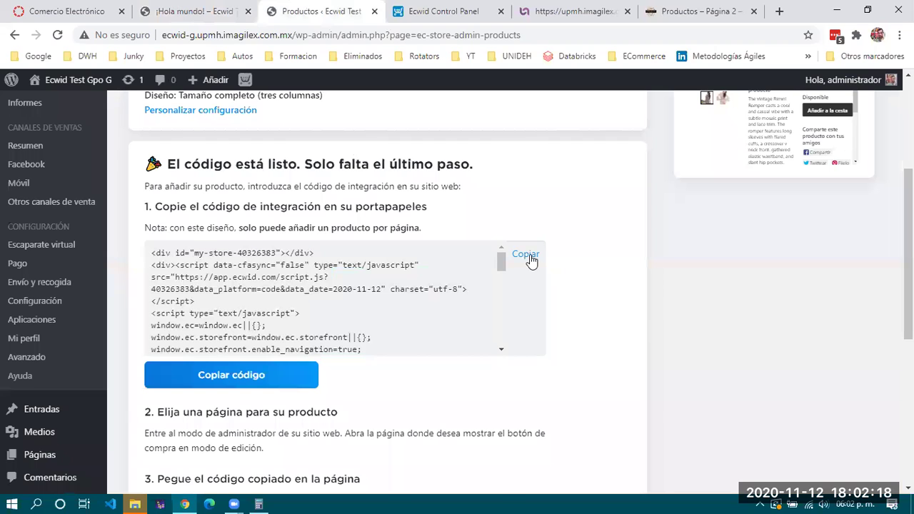
mouse_move(50, 409)
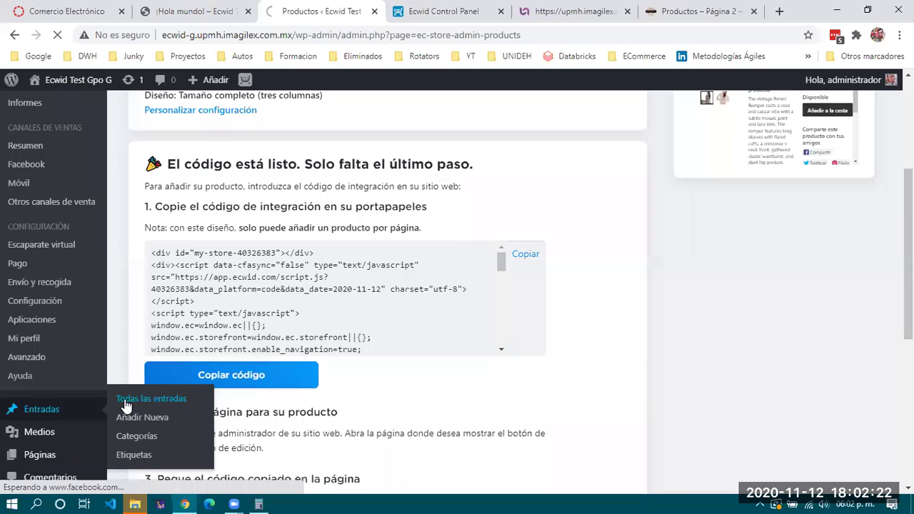
Open ¡Hola mundo! from Todas las entradas, dismiss the welcome dialog, and add a paragraph after the intro
left_click(164, 402)
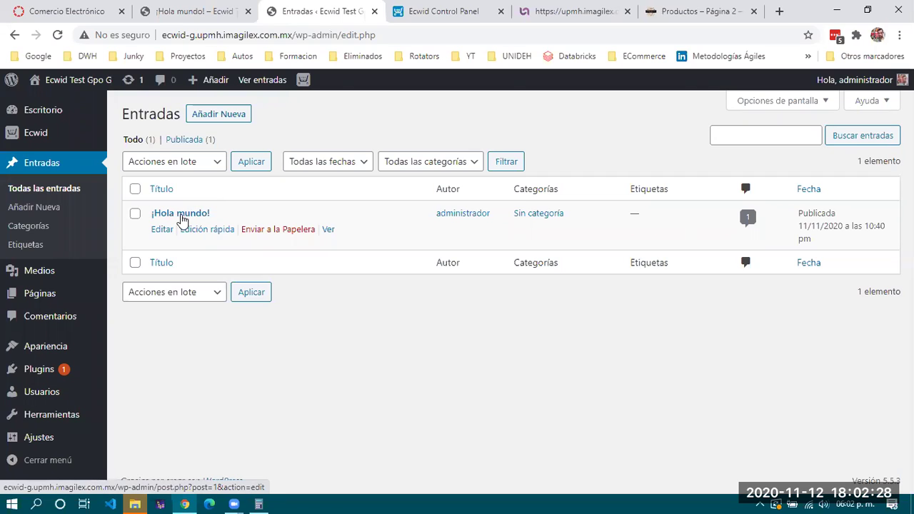
left_click(177, 215)
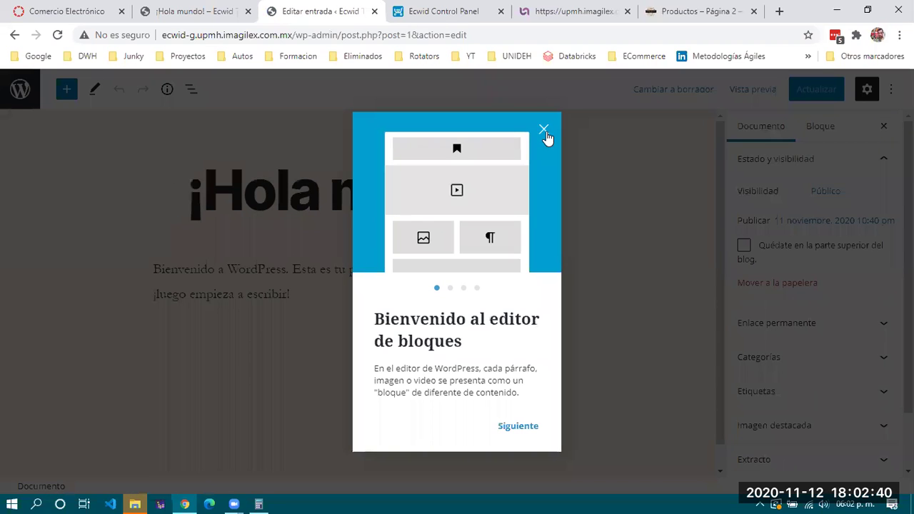
left_click(545, 128)
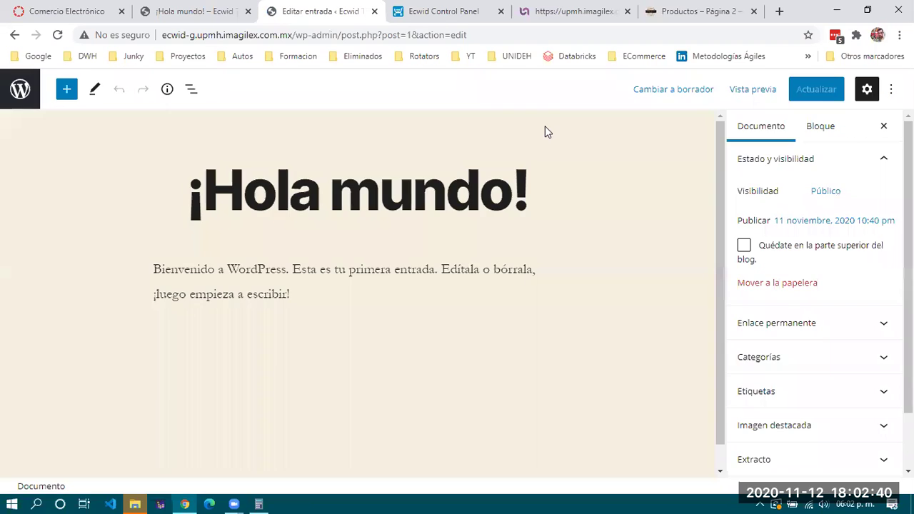
left_click(277, 326)
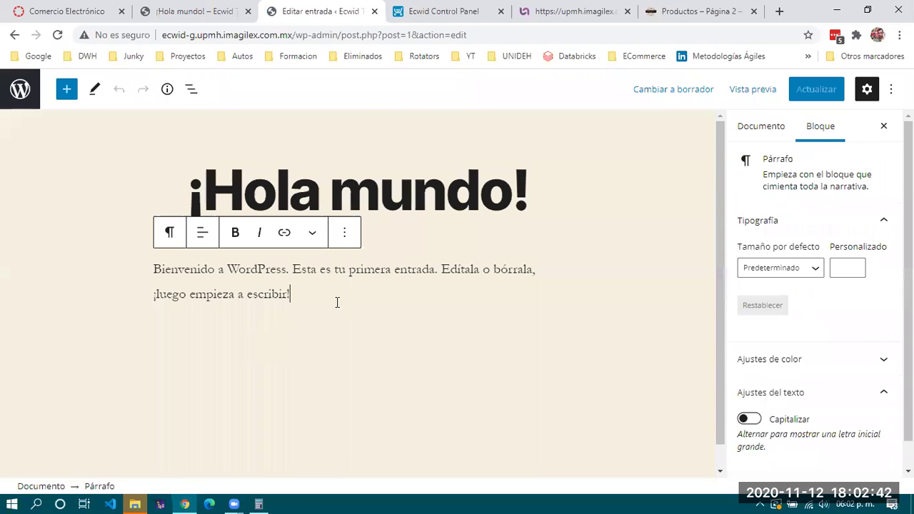
key("Return")
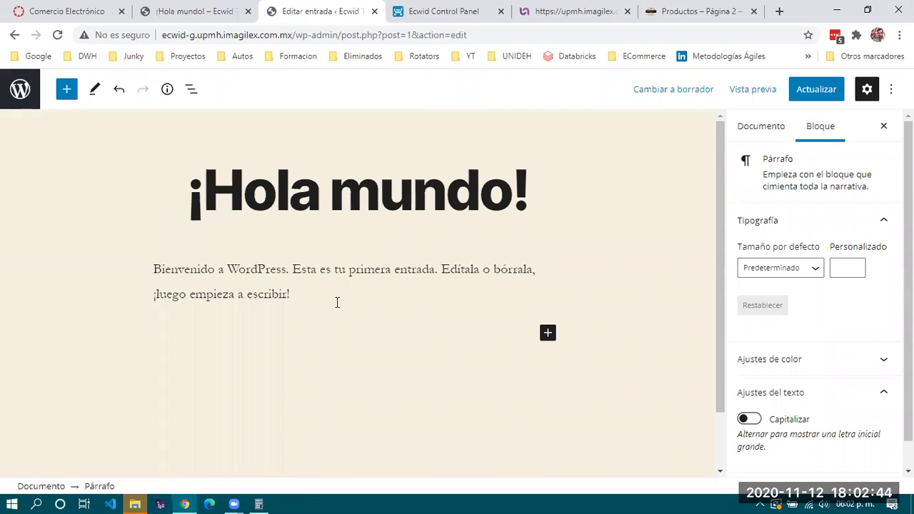
Add the line 'Este es mi producto Estrella' in bold and start a new paragraph below it
type("Este es mi producto Estrella")
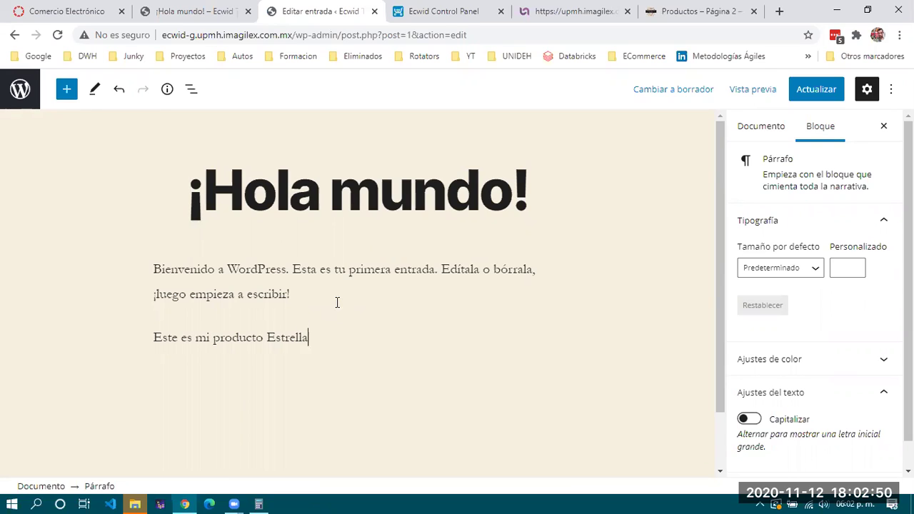
key("shift+Home")
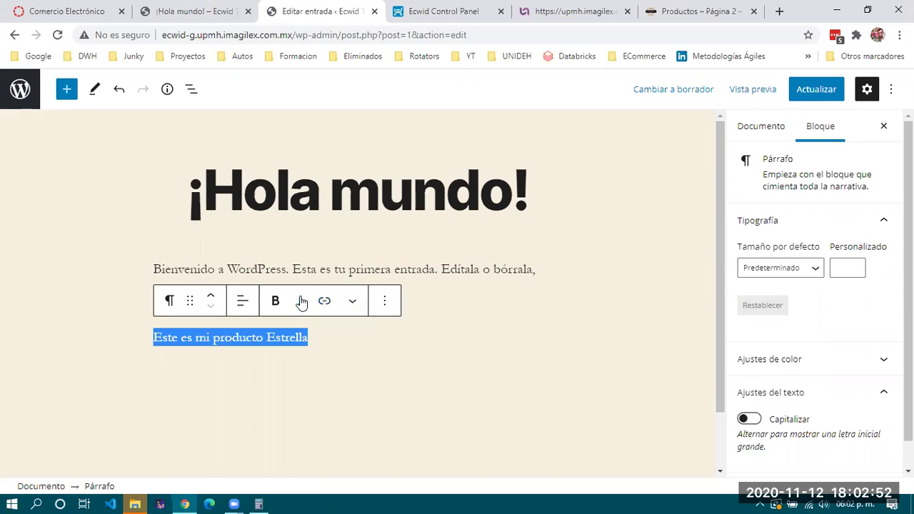
left_click(277, 301)
left_click(351, 339)
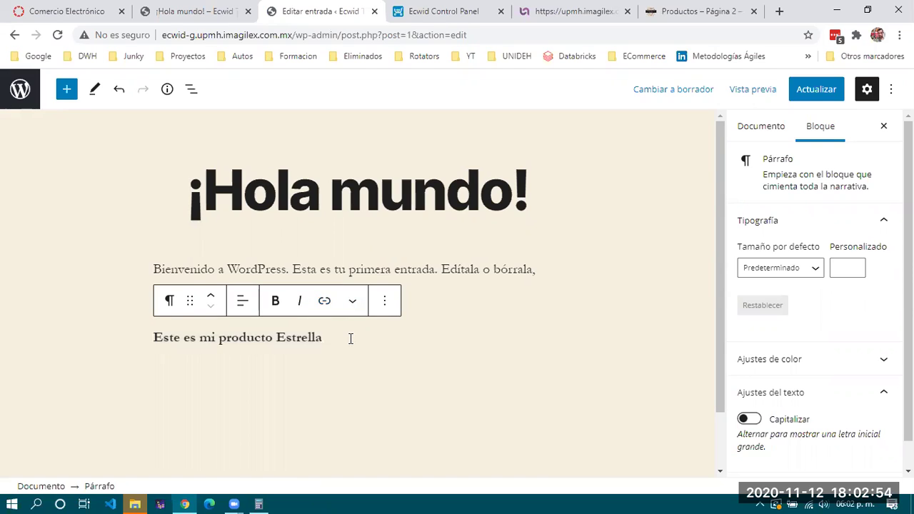
key("Return")
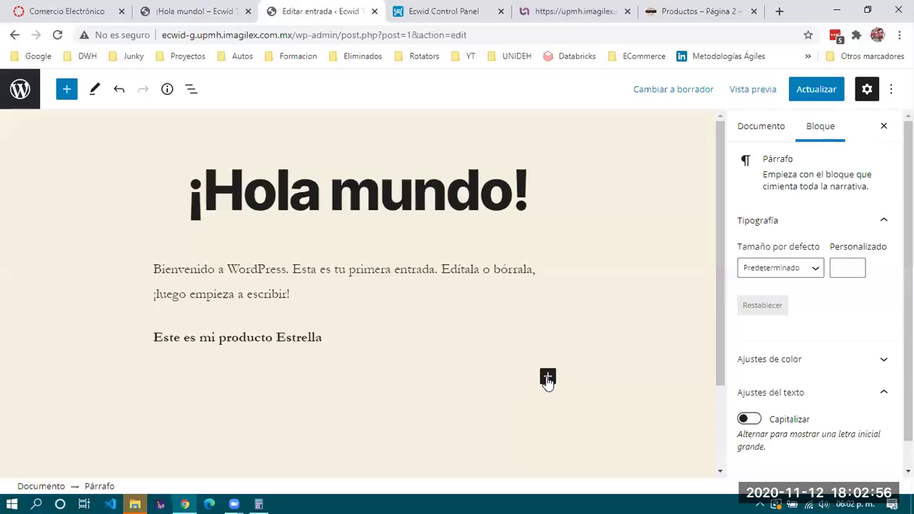
Insert an empty HTML personalizado block from the full block library
left_click(547, 377)
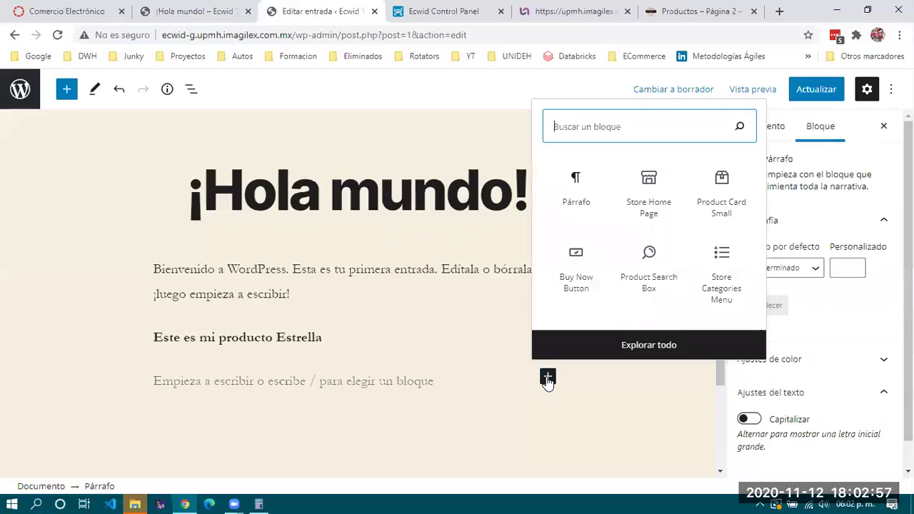
left_click(655, 348)
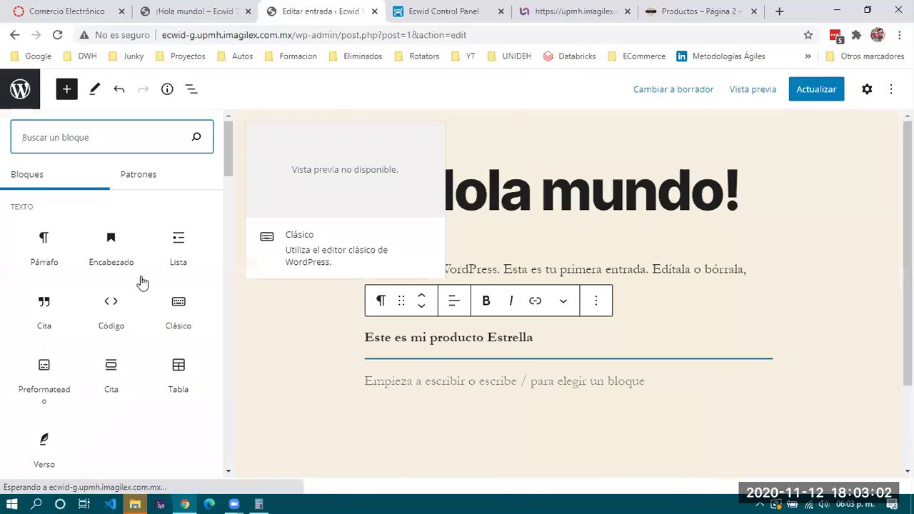
scroll(98, 291, "down", 4)
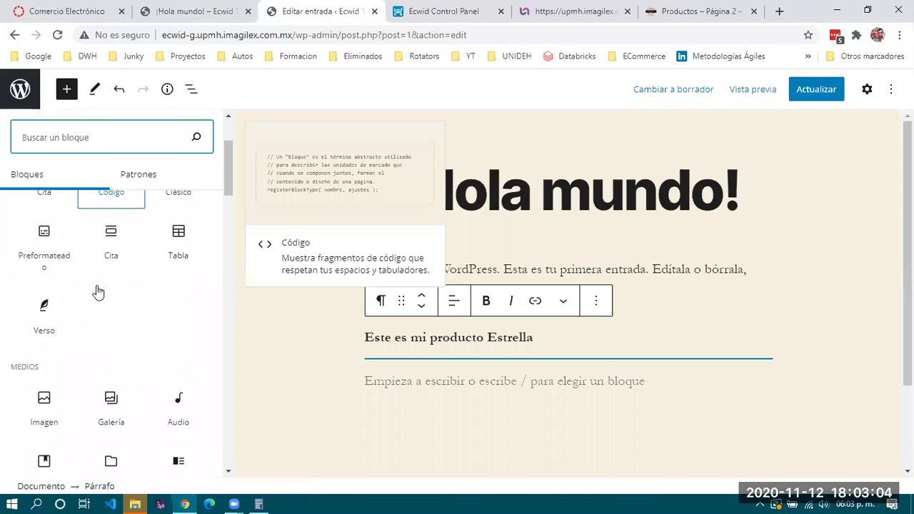
scroll(97, 291, "down", 2)
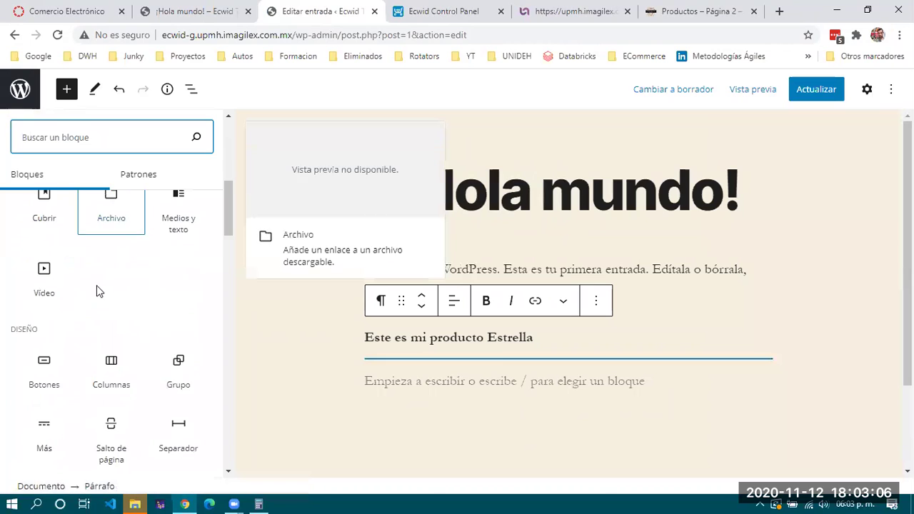
scroll(98, 291, "down", 2)
scroll(98, 292, "down", 3)
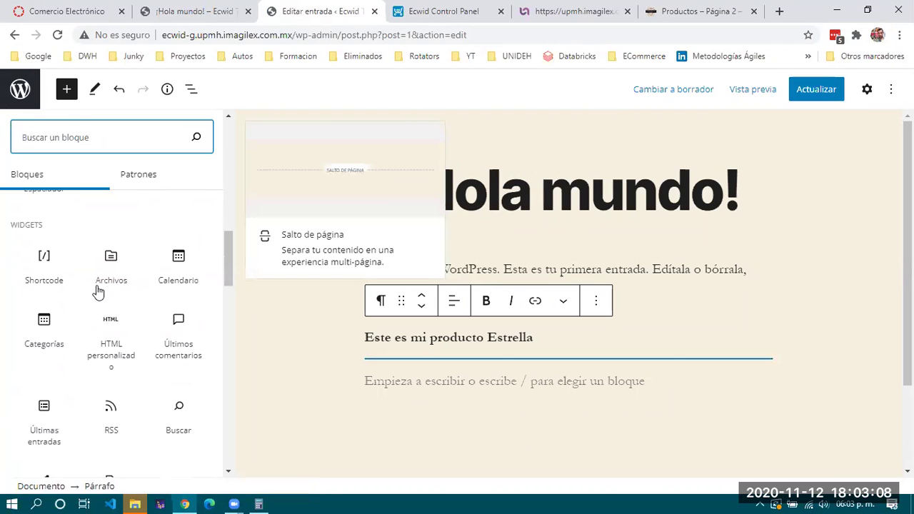
scroll(98, 291, "down", 1)
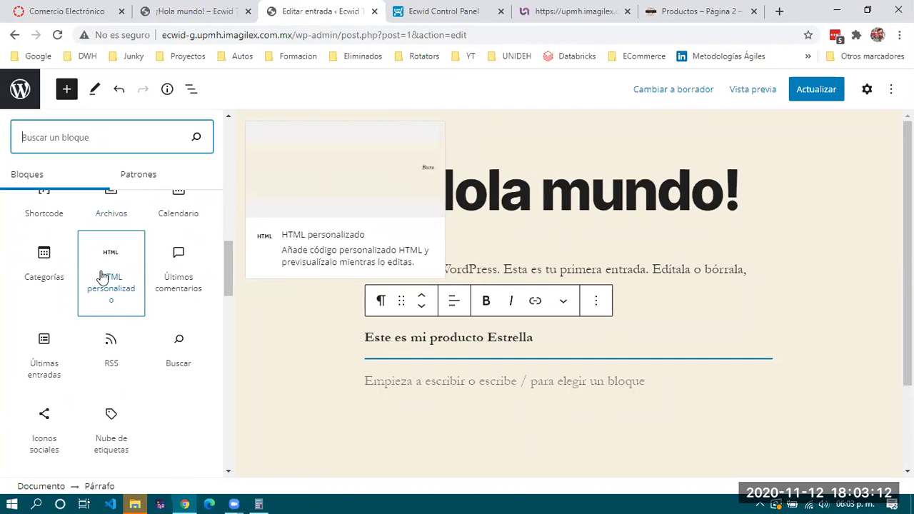
left_click(110, 269)
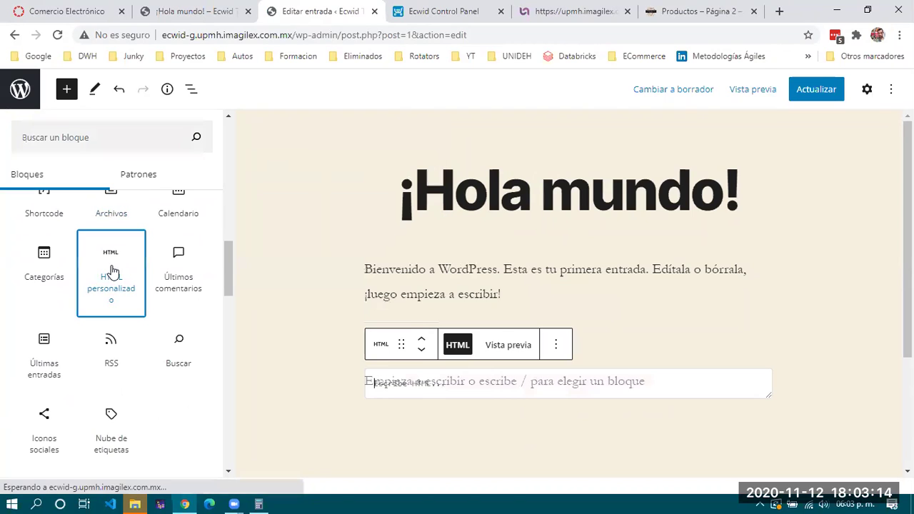
Paste the copied Ecwid embed code into the custom HTML block
left_click(344, 386)
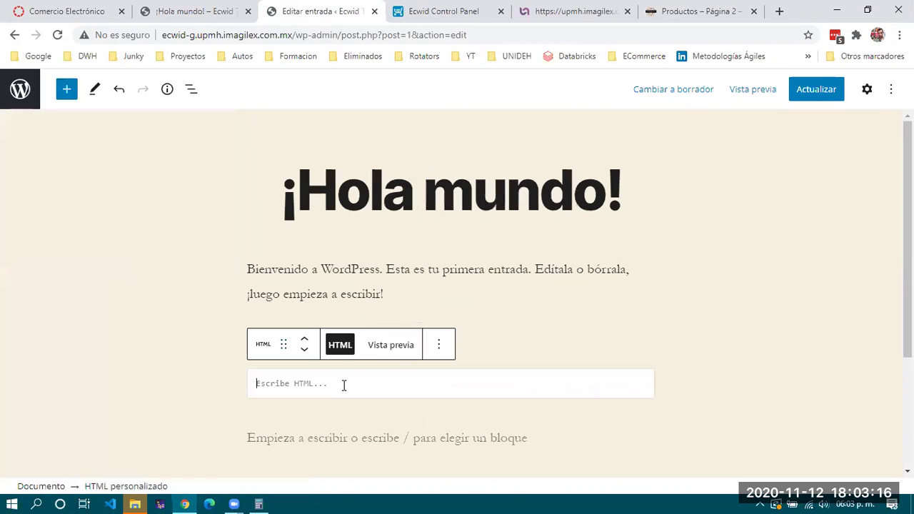
key("ctrl+v")
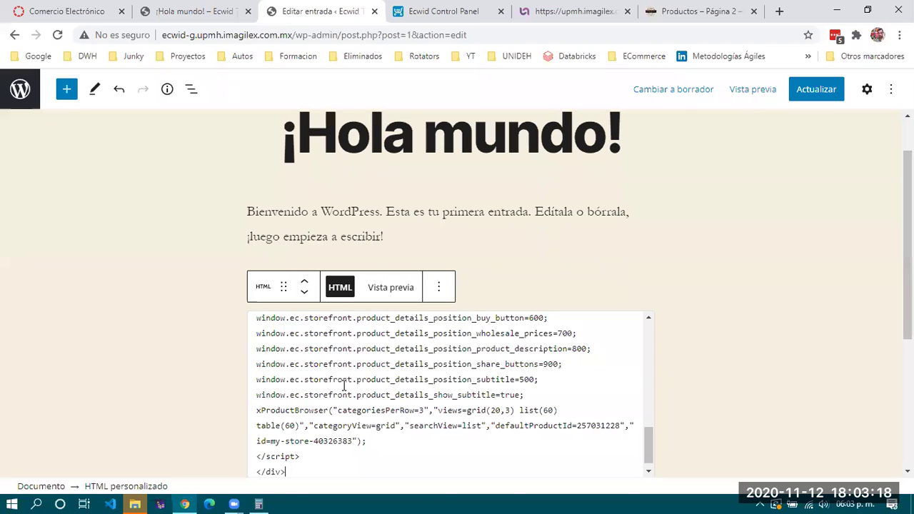
scroll(435, 389, "up", 10)
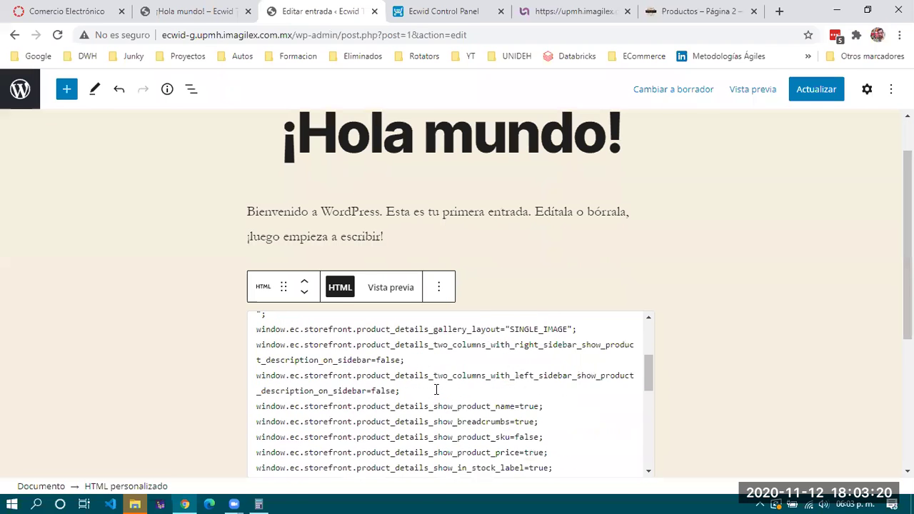
scroll(312, 388, "down", 5)
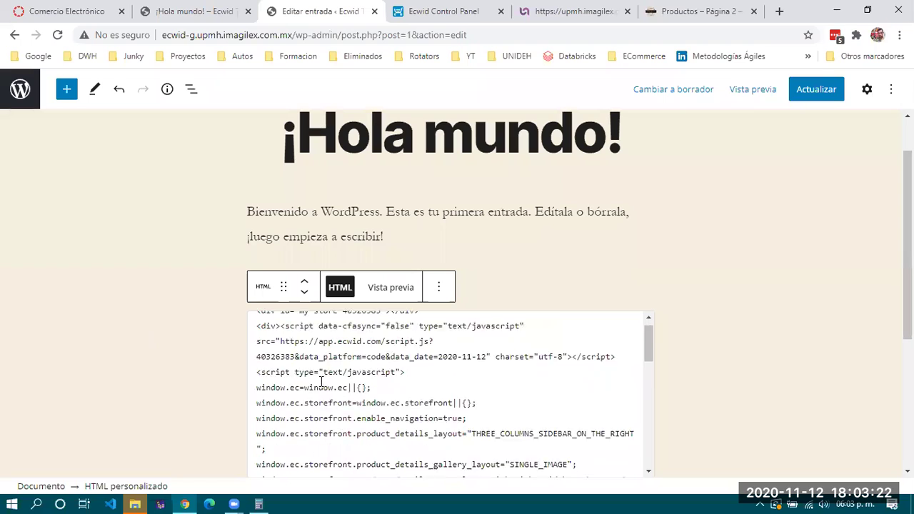
Preview the rendered Rimini Romper widget in the block, then save the post with Actualizar
left_click(394, 288)
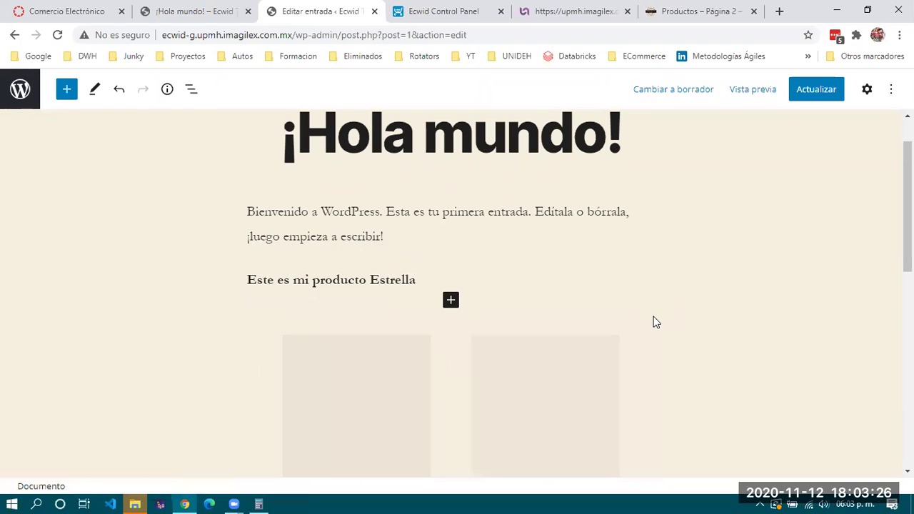
scroll(656, 360, "down", 5)
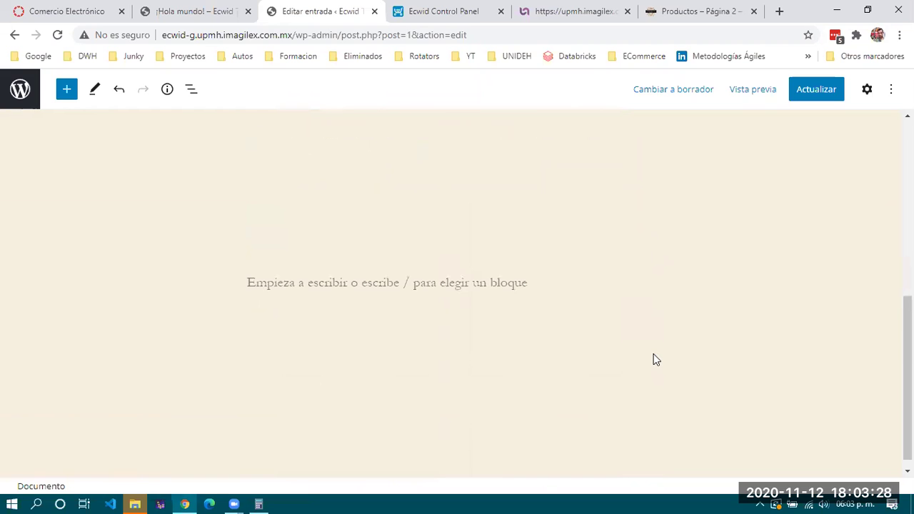
scroll(656, 360, "up", 6)
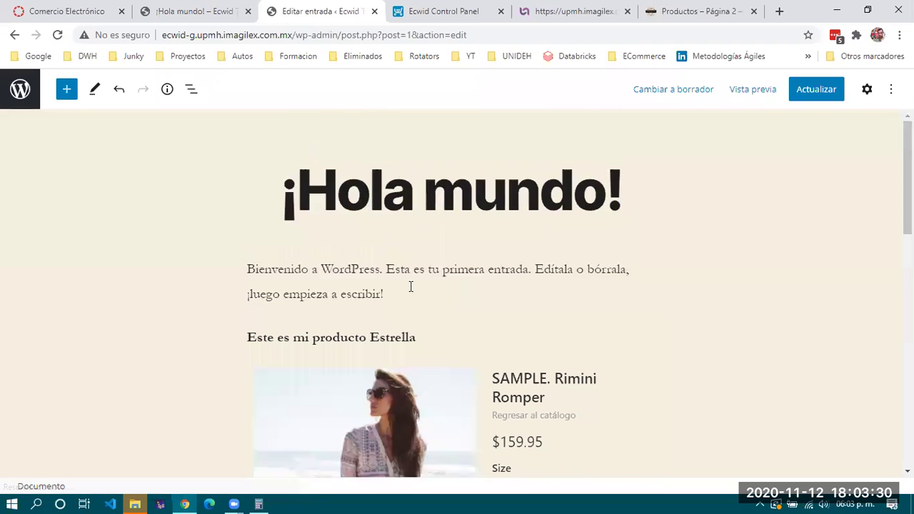
scroll(381, 307, "down", 4)
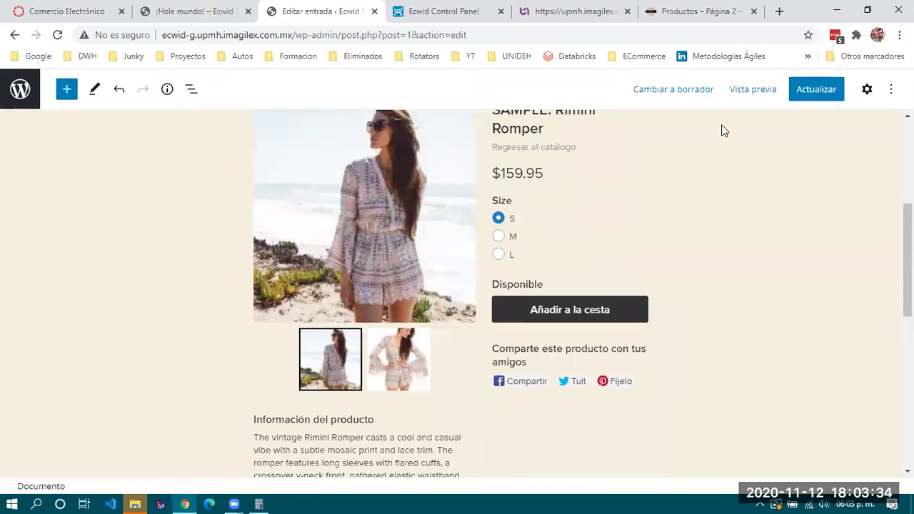
left_click(816, 89)
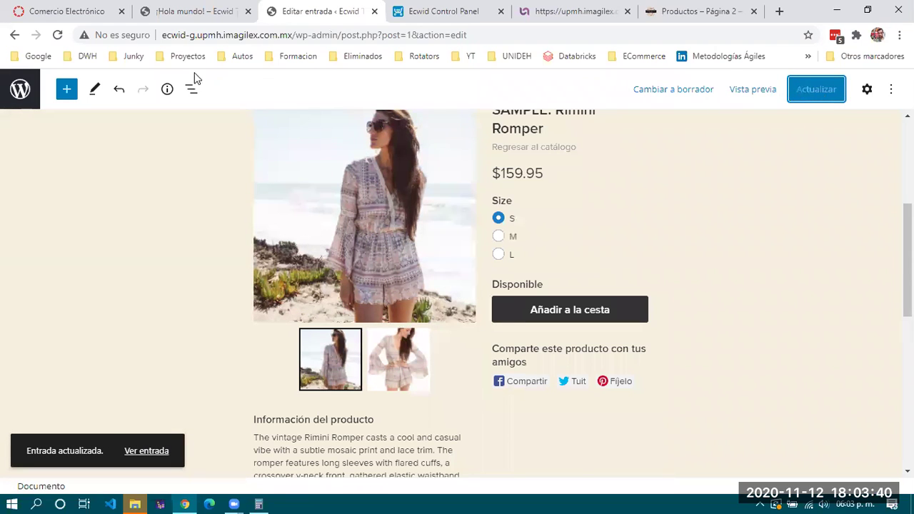
Reload the published ¡Hola mundo! post and scroll down to the Rimini Romper widget
left_click(156, 10)
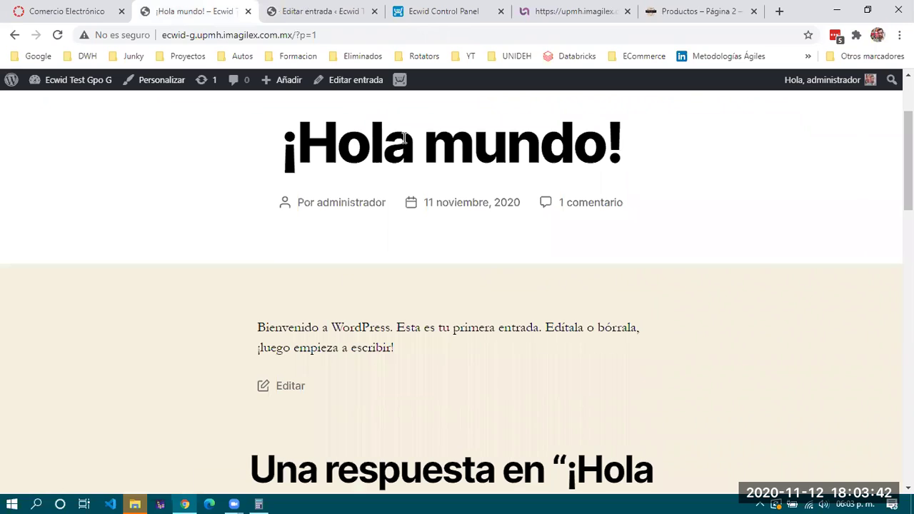
scroll(448, 280, "down", 2)
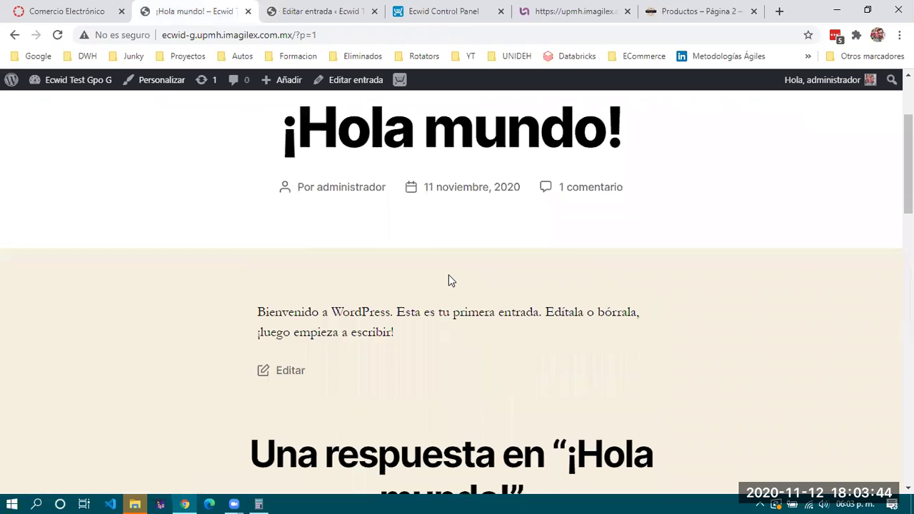
left_click(57, 34)
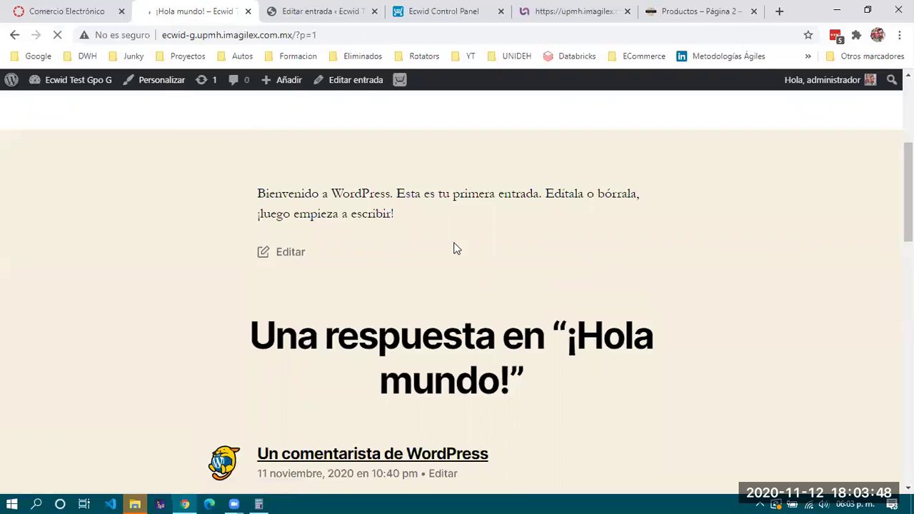
scroll(435, 254, "up", 2)
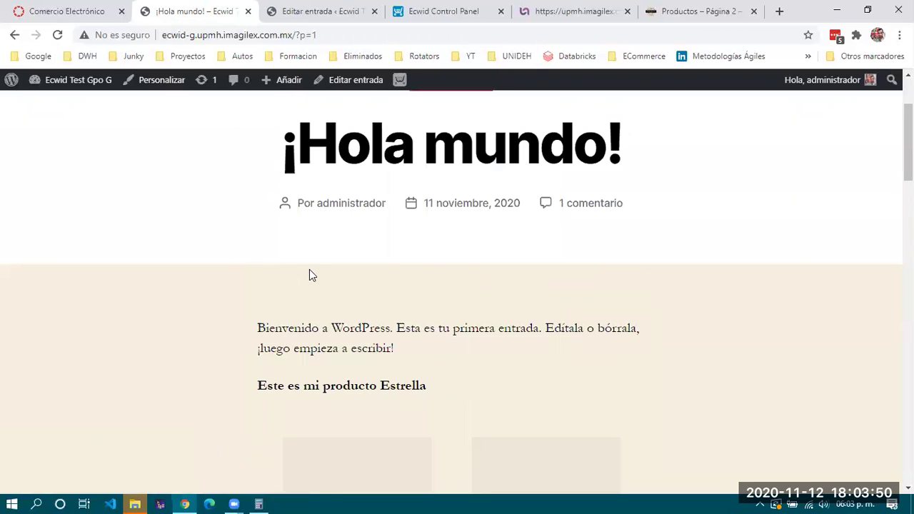
triple_click(460, 354)
left_click(460, 354)
scroll(461, 353, "down", 3)
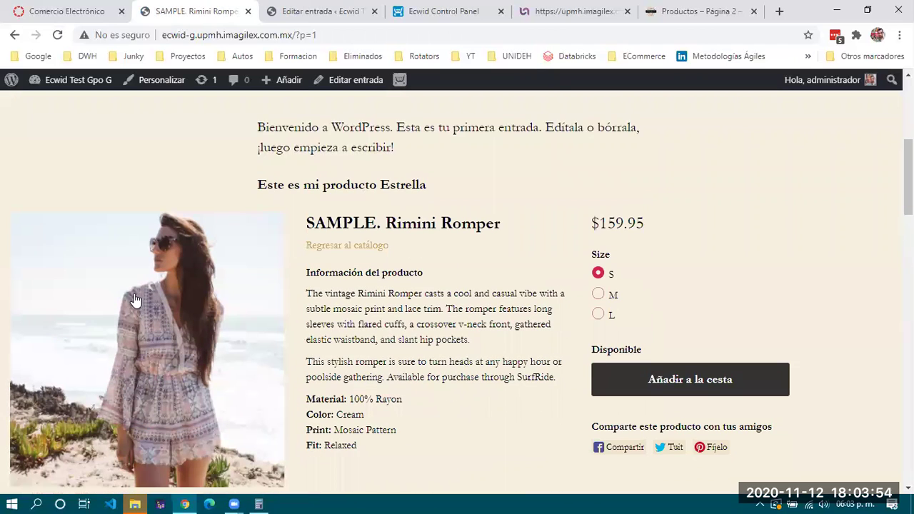
scroll(135, 300, "down", 1)
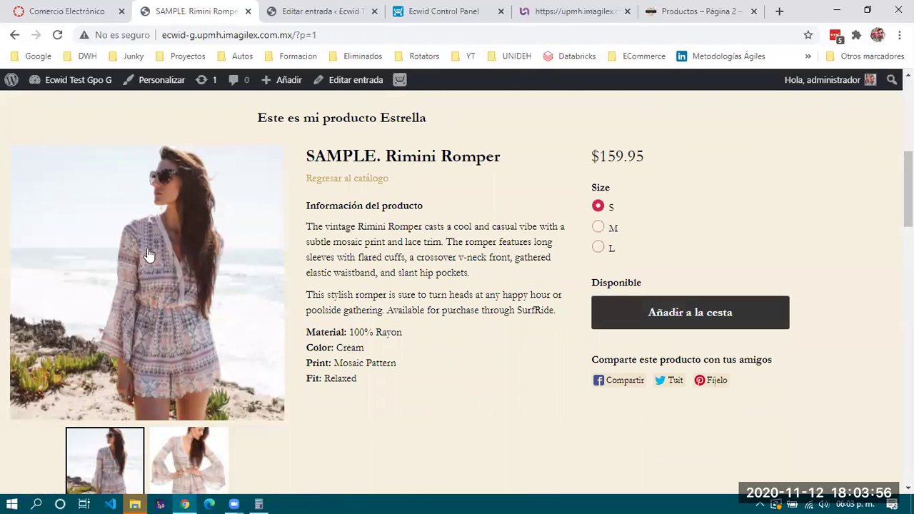
Try the romper's size options M and L and switch between its product photos
left_click(597, 227)
left_click(598, 247)
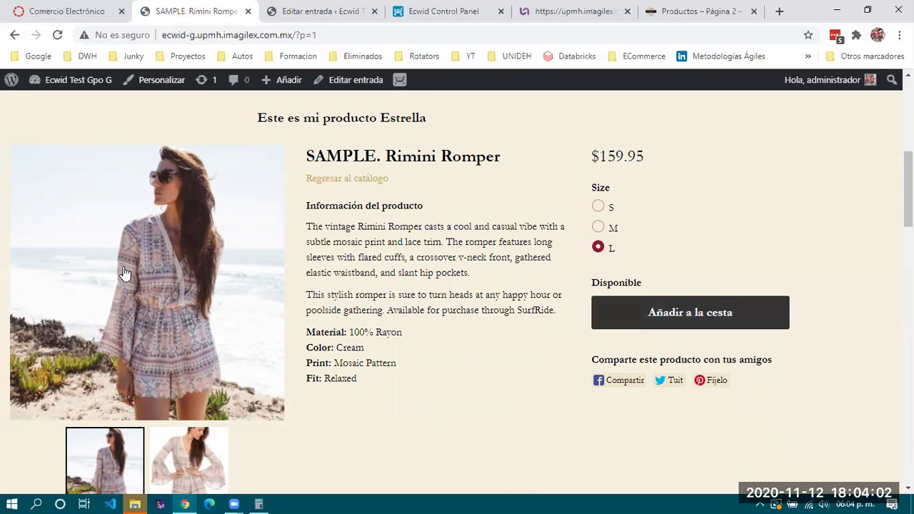
scroll(124, 273, "down", 1)
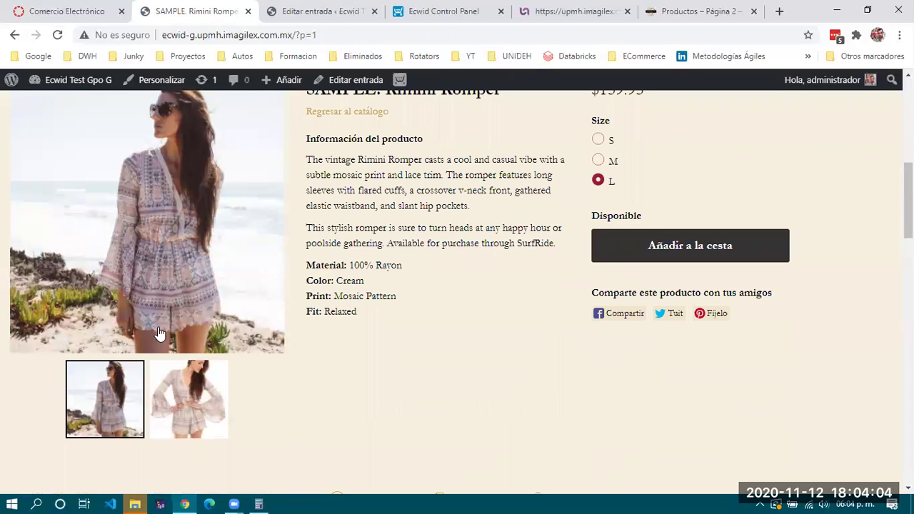
left_click(178, 382)
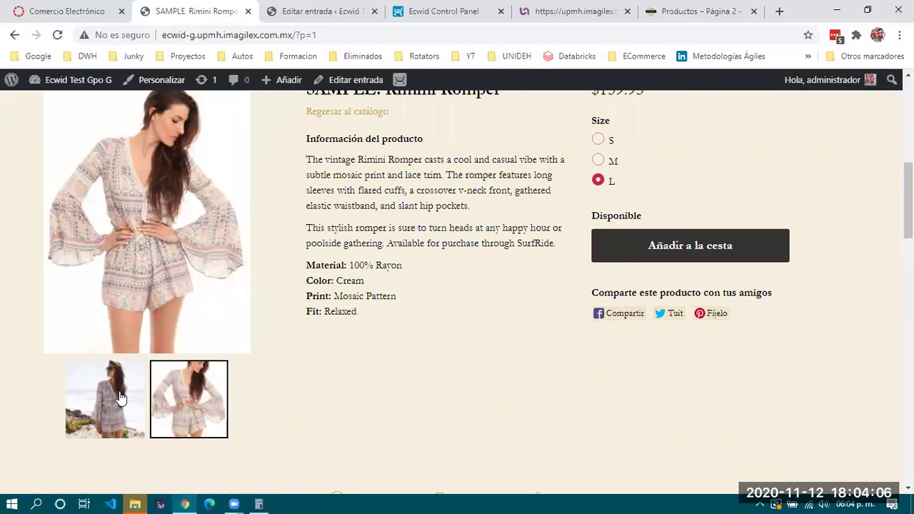
left_click(120, 397)
left_click(191, 393)
Review the $159.95 widget on the live post, then go back to the Editar entrada tab
scroll(380, 300, "up", 3)
scroll(381, 300, "down", 7)
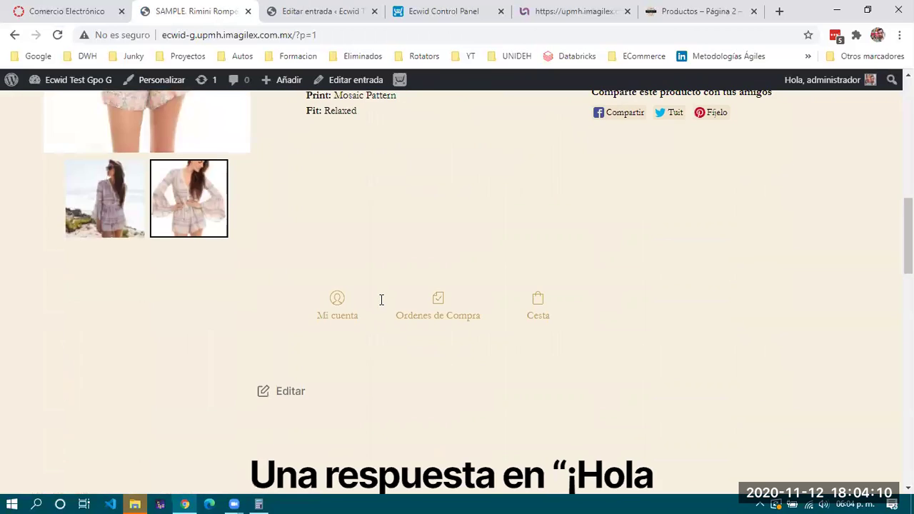
scroll(380, 299, "up", 2)
scroll(597, 364, "down", 3)
scroll(596, 364, "up", 1)
scroll(596, 364, "up", 10)
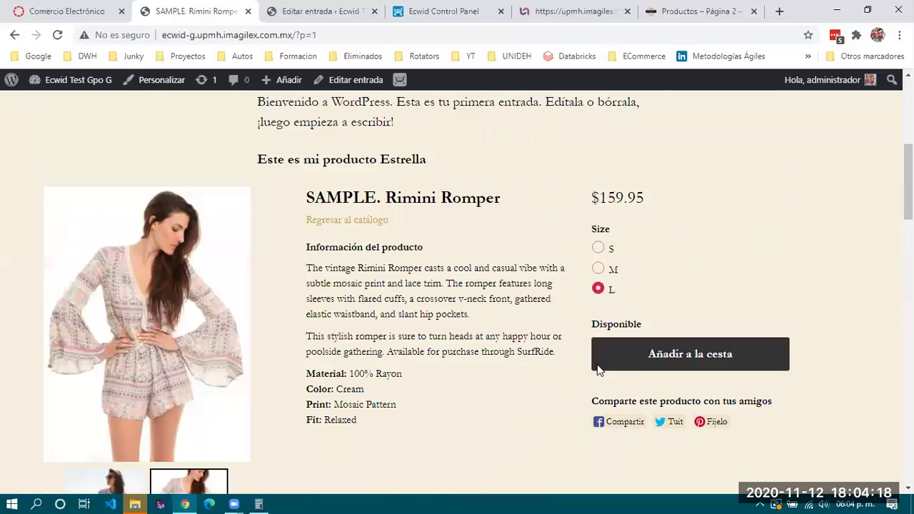
scroll(521, 347, "down", 1)
scroll(508, 341, "down", 2)
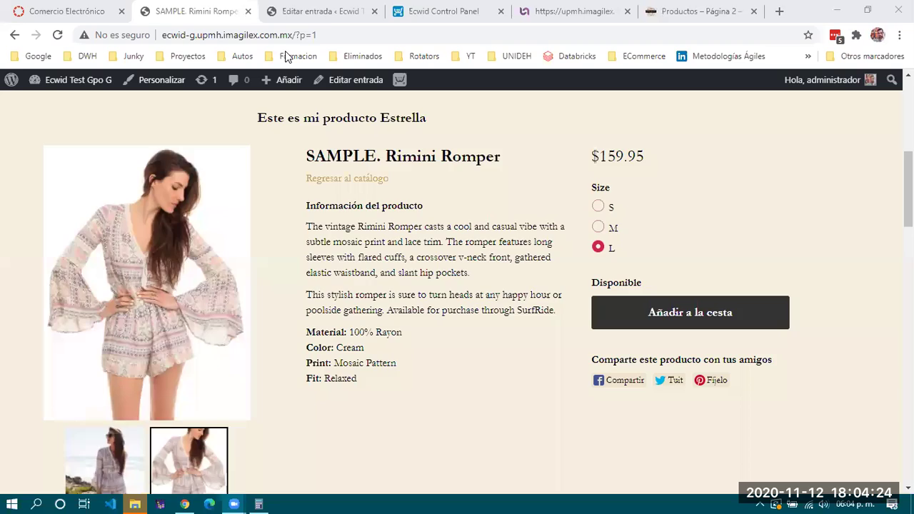
left_click(318, 12)
Delete the Rimini Romper HTML block below 'Este es mi producto Estrella'
scroll(361, 265, "up", 4)
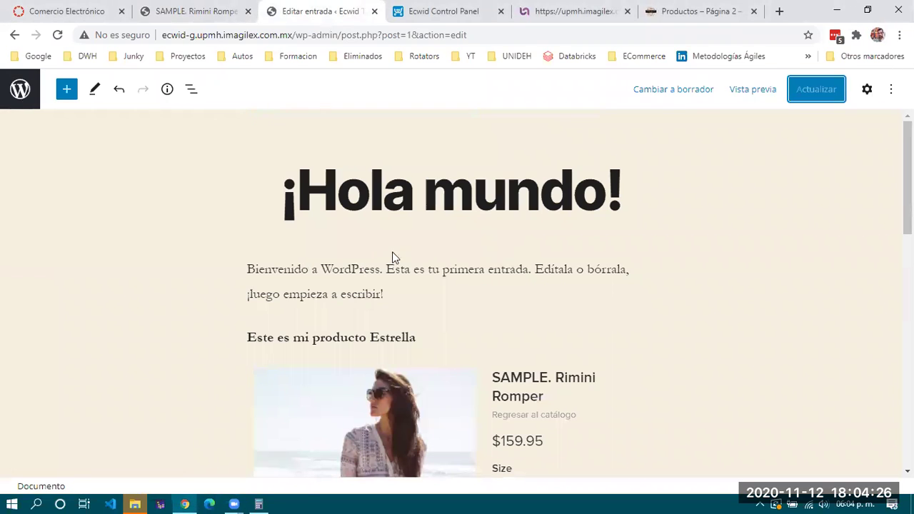
left_click(434, 341)
scroll(431, 350, "down", 1)
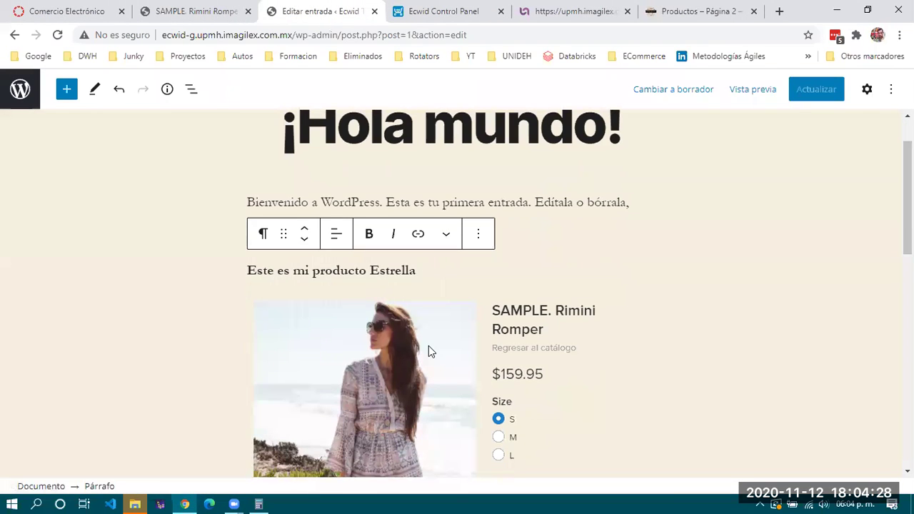
left_click(428, 350)
left_click(437, 276)
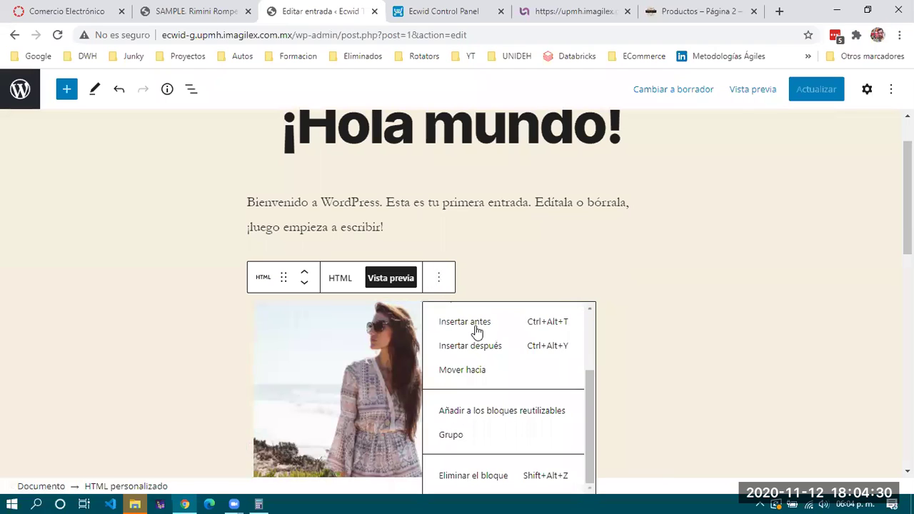
left_click(476, 476)
Open the full block library from the empty paragraph below the bold line
left_click(346, 315)
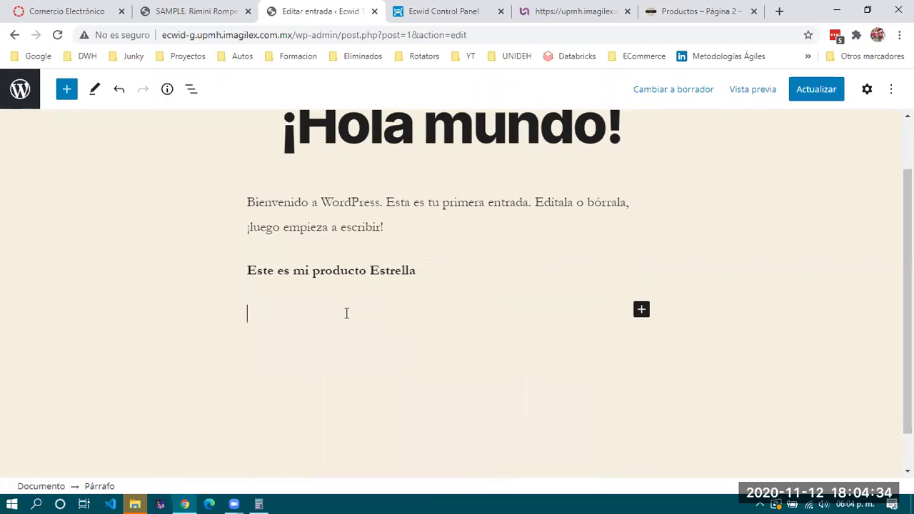
left_click(641, 310)
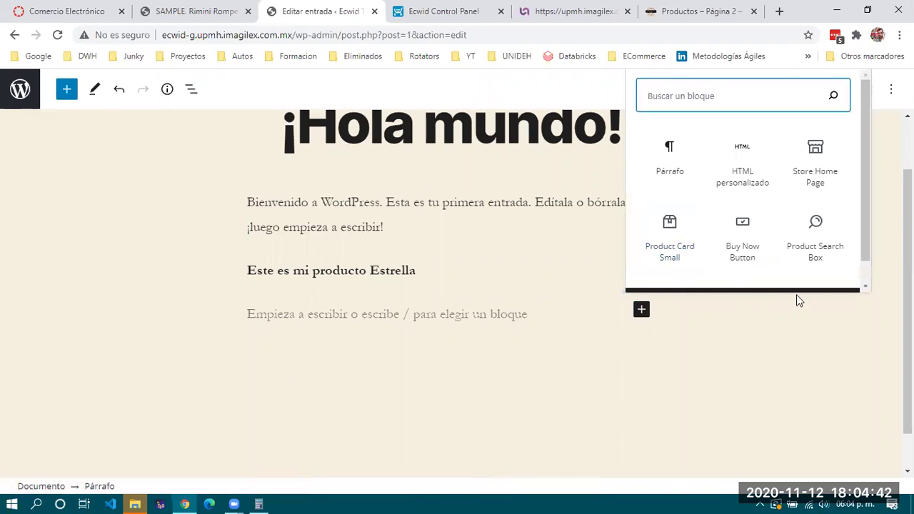
scroll(821, 278, "down", 2)
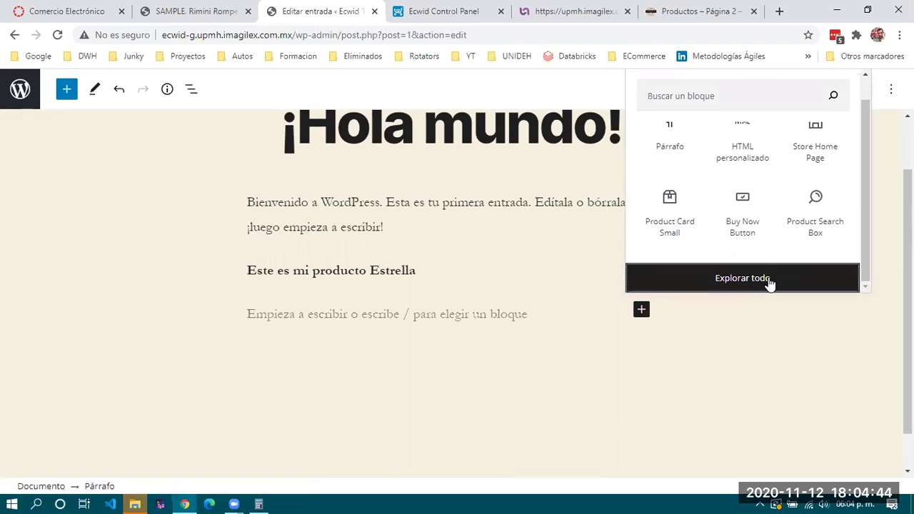
left_click(767, 285)
mouse_move(83, 280)
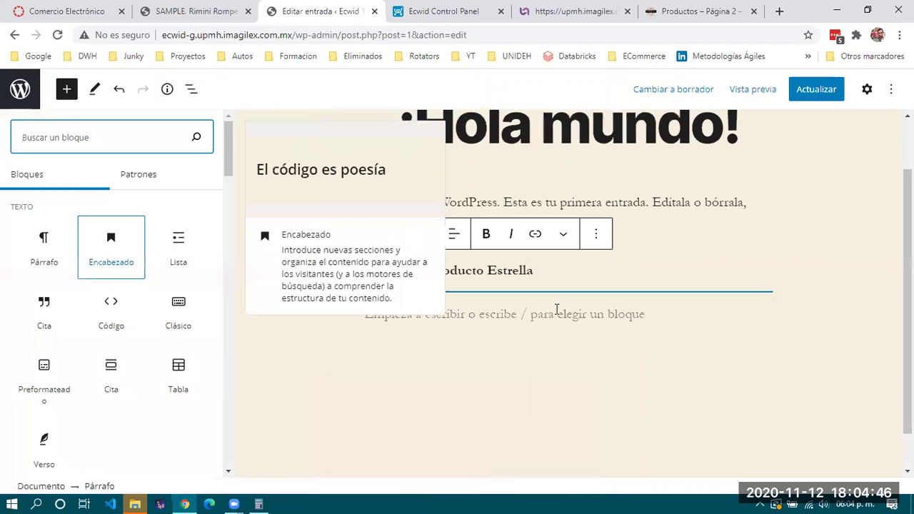
Scroll down to the ECWID section with Store Home Page and Buy Now Button
scroll(111, 327, "down", 1)
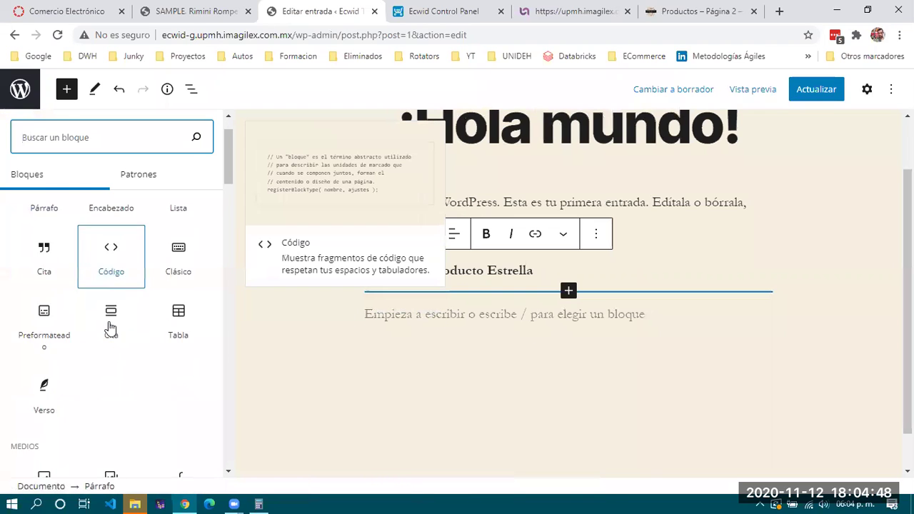
scroll(111, 327, "down", 10)
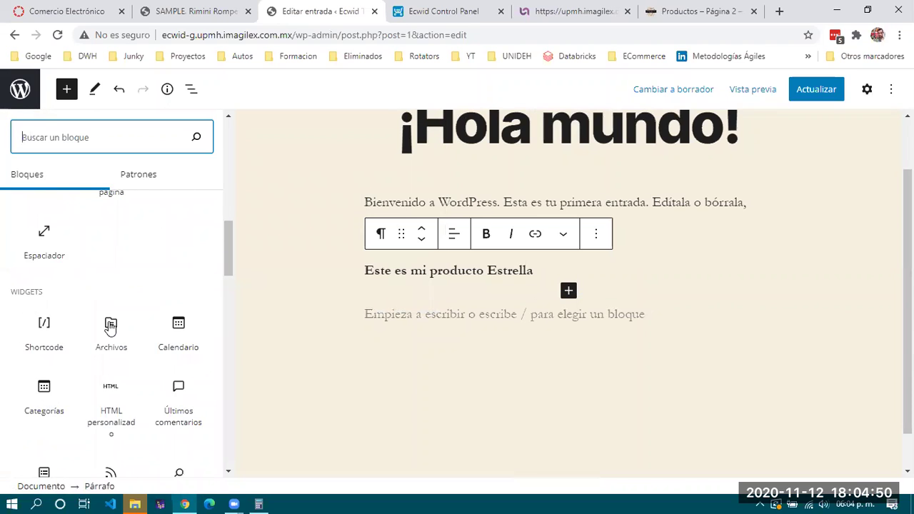
scroll(108, 326, "down", 1)
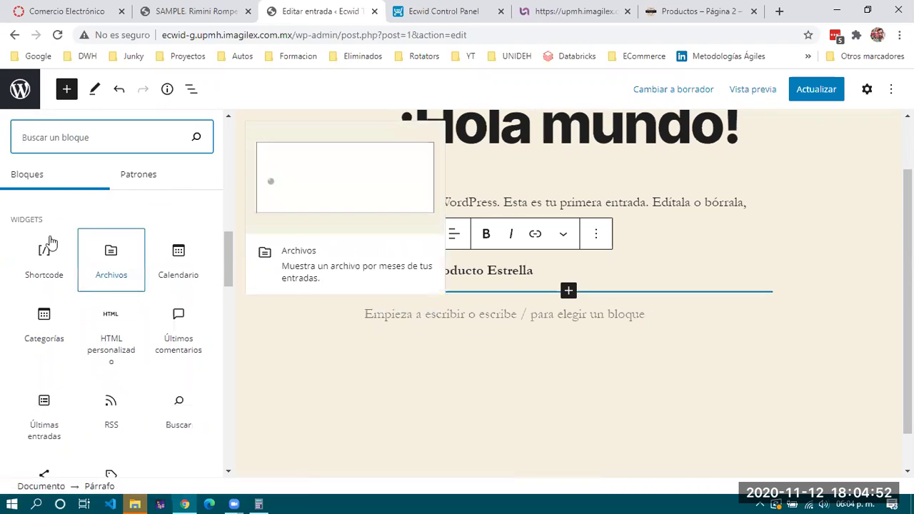
scroll(50, 243, "down", 1)
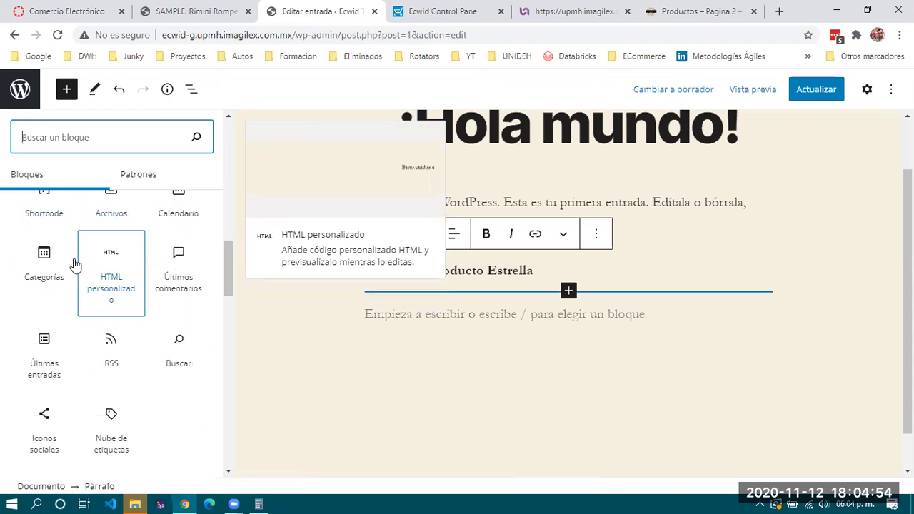
scroll(118, 277, "down", 5)
scroll(119, 279, "down", 7)
scroll(119, 278, "down", 5)
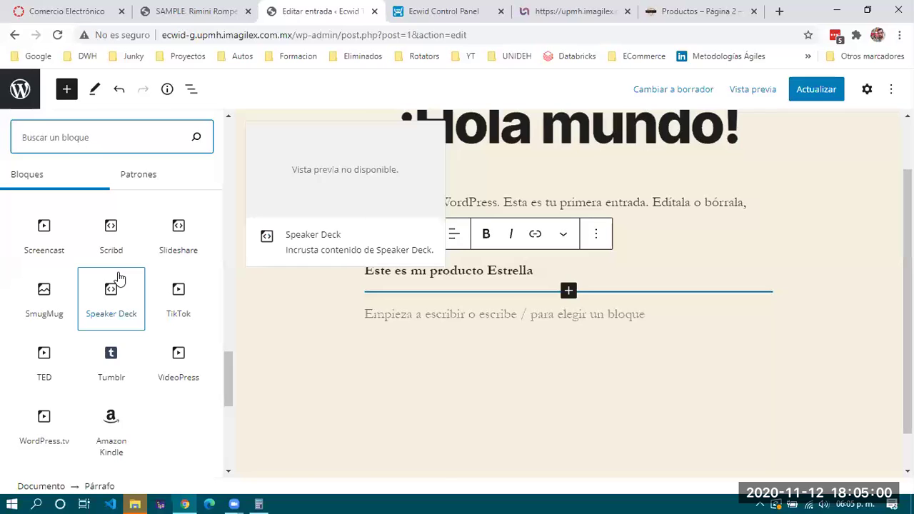
scroll(119, 277, "down", 5)
scroll(38, 219, "down", 2)
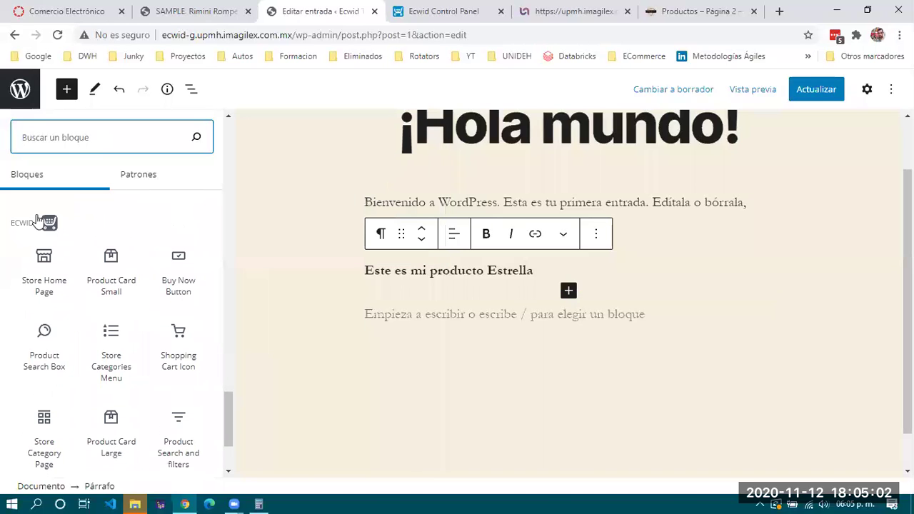
left_click_drag(12, 223, 32, 223)
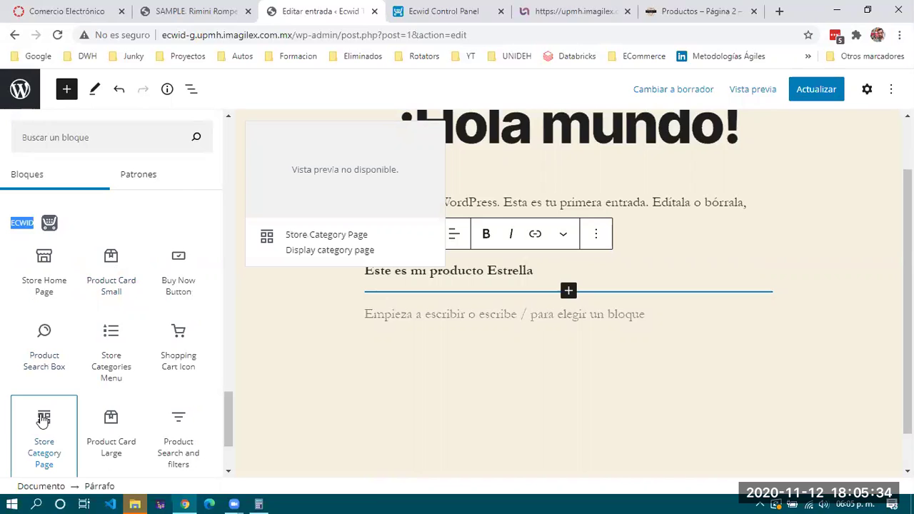
scroll(57, 393, "down", 1)
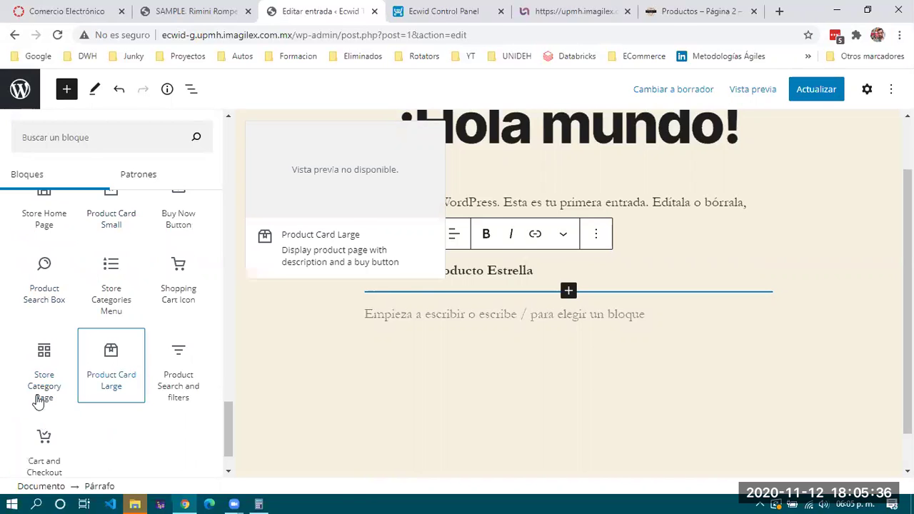
scroll(78, 367, "up", 2)
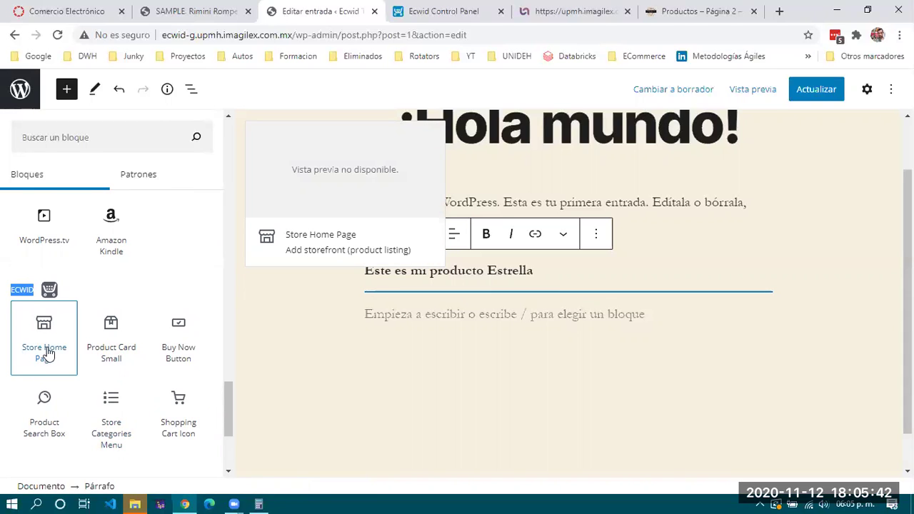
Insert a Store Home Page block and show its block settings
left_click(37, 329)
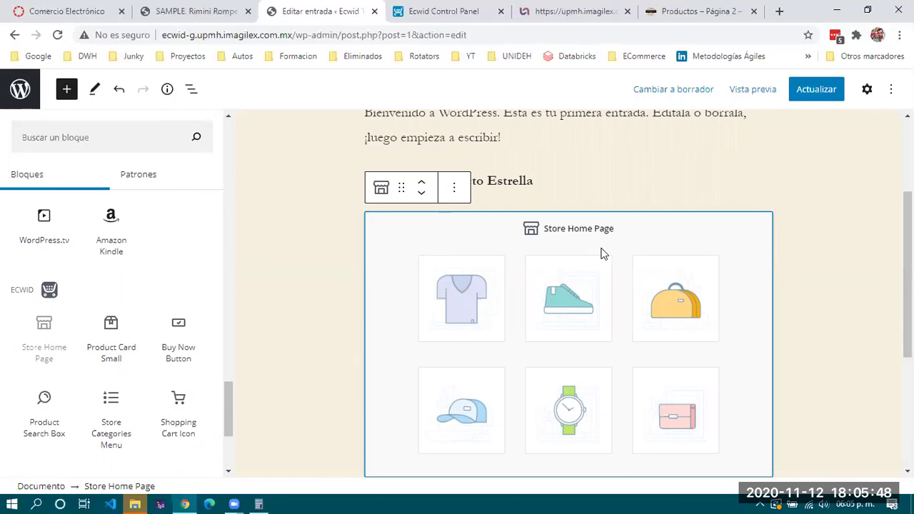
left_click(256, 148)
left_click(636, 282)
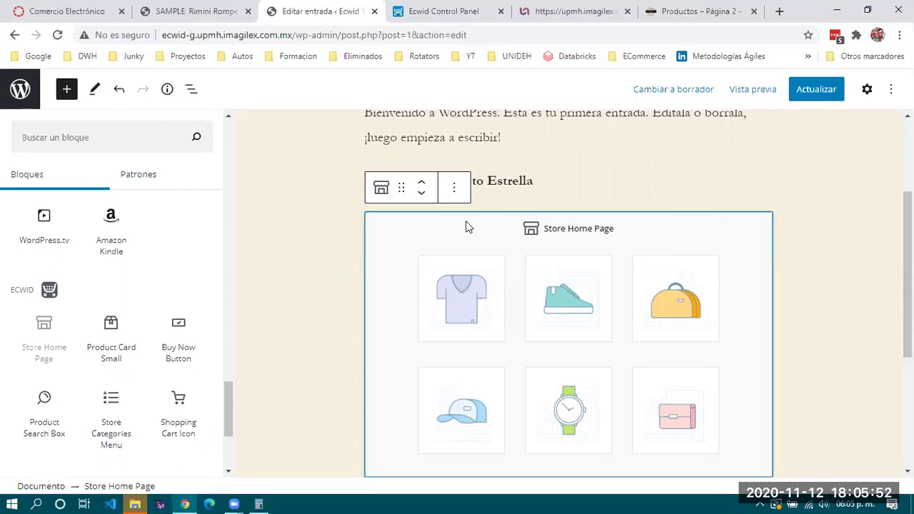
left_click(454, 189)
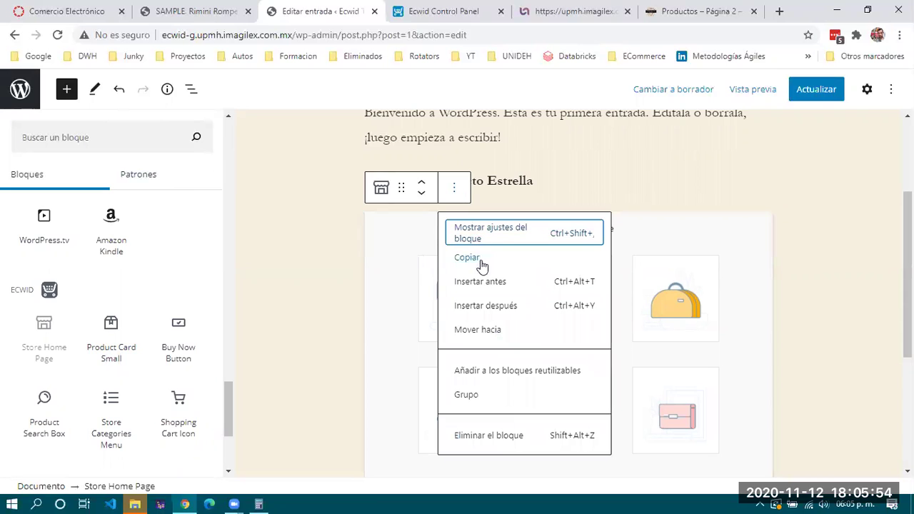
left_click(491, 233)
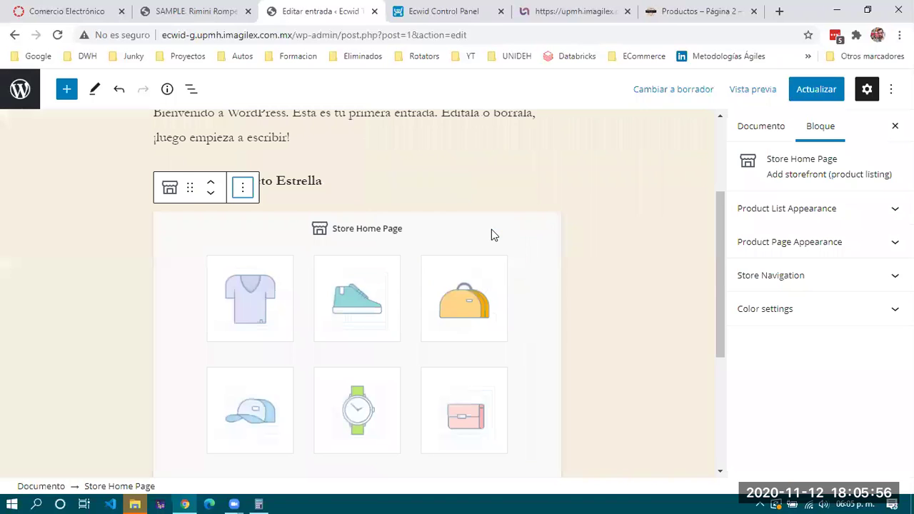
Under Product List Appearance, keep thumbnails on and set thumbnail size to small (P)
left_click(800, 215)
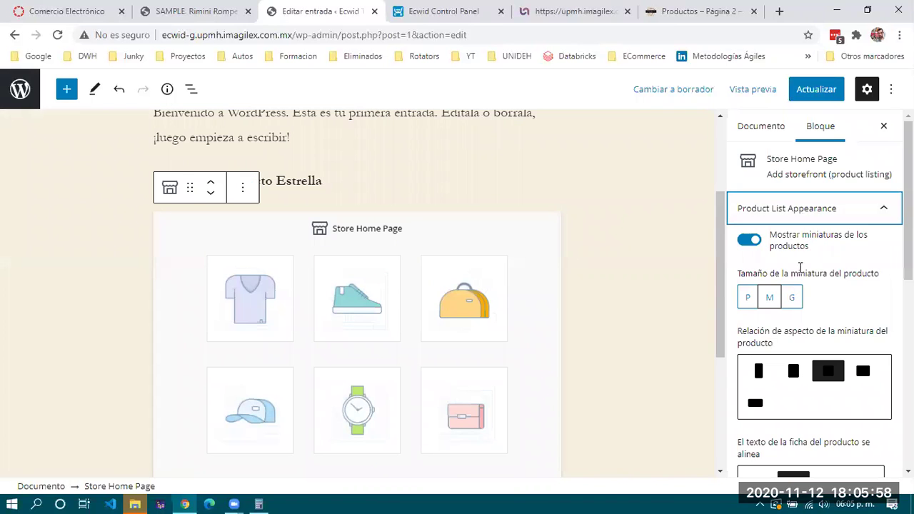
left_click(754, 244)
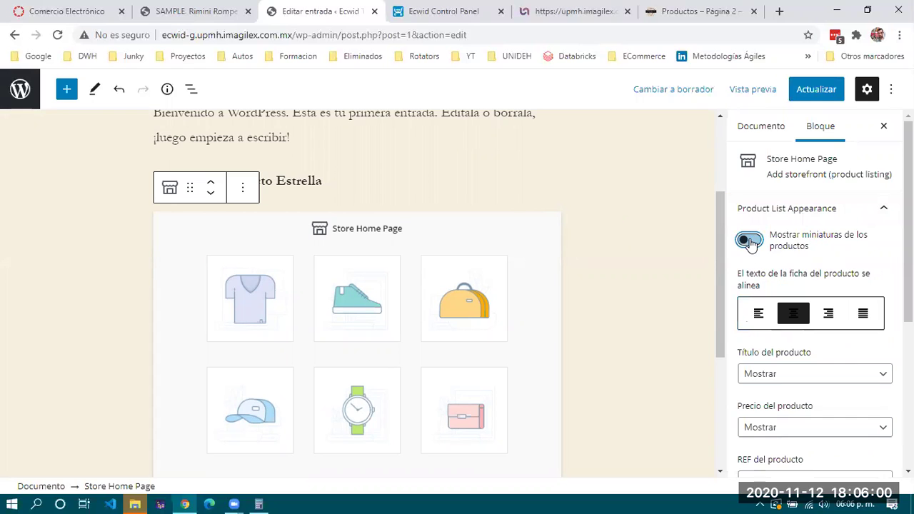
left_click(753, 243)
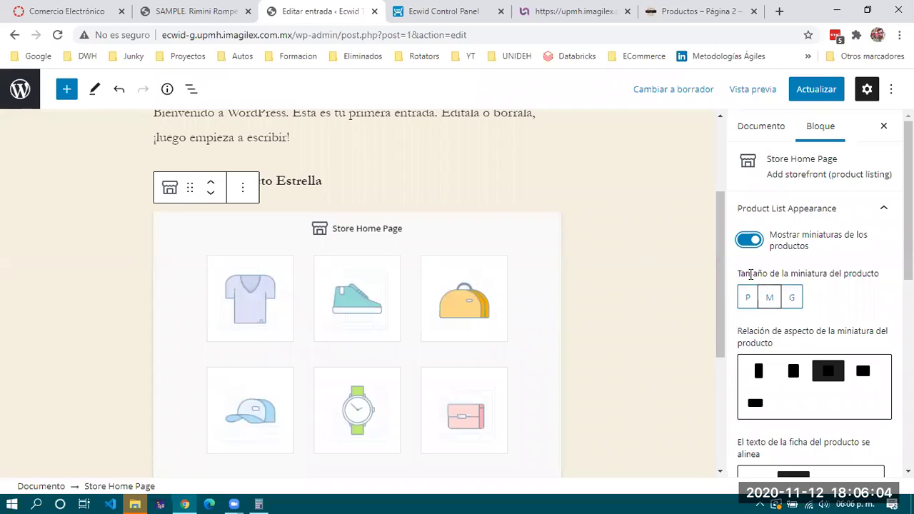
left_click(769, 303)
left_click(746, 302)
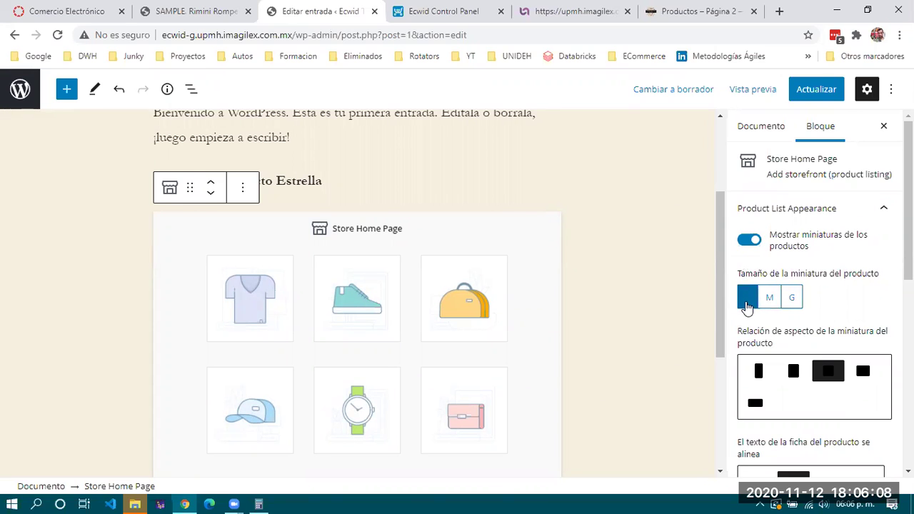
Review the Product Page Appearance and Store Navigation settings of the store block
scroll(832, 302, "down", 1)
scroll(835, 302, "down", 1)
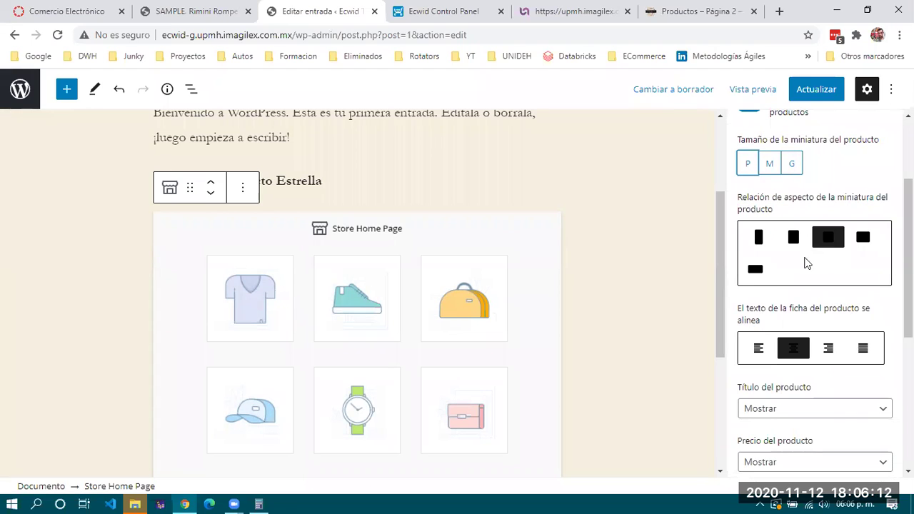
scroll(765, 307, "down", 1)
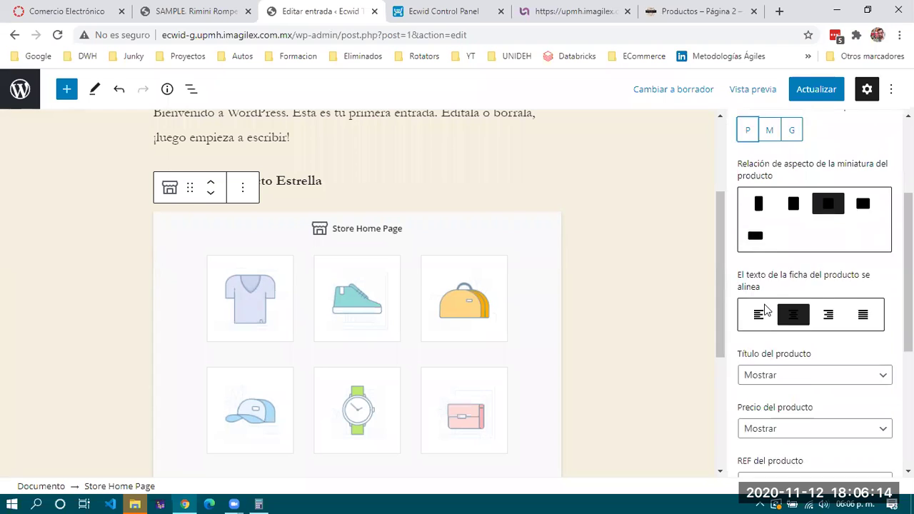
scroll(803, 292, "down", 3)
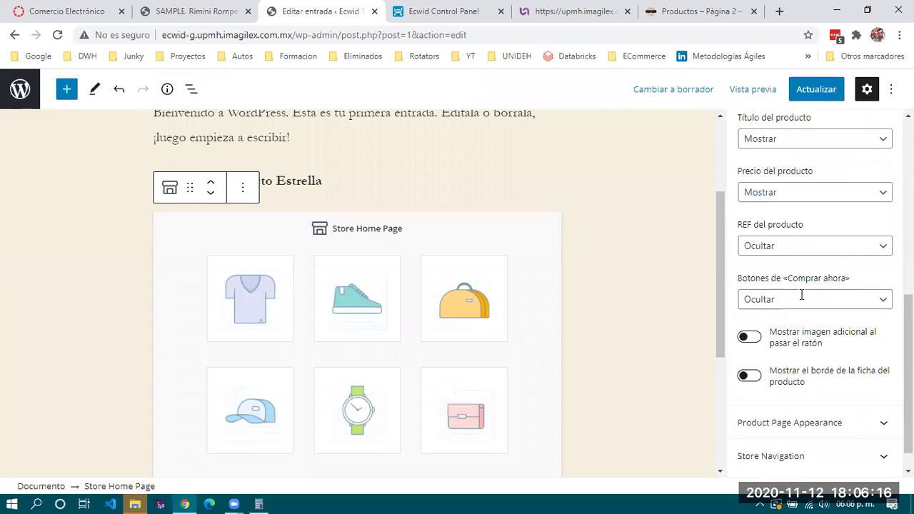
left_click(809, 394)
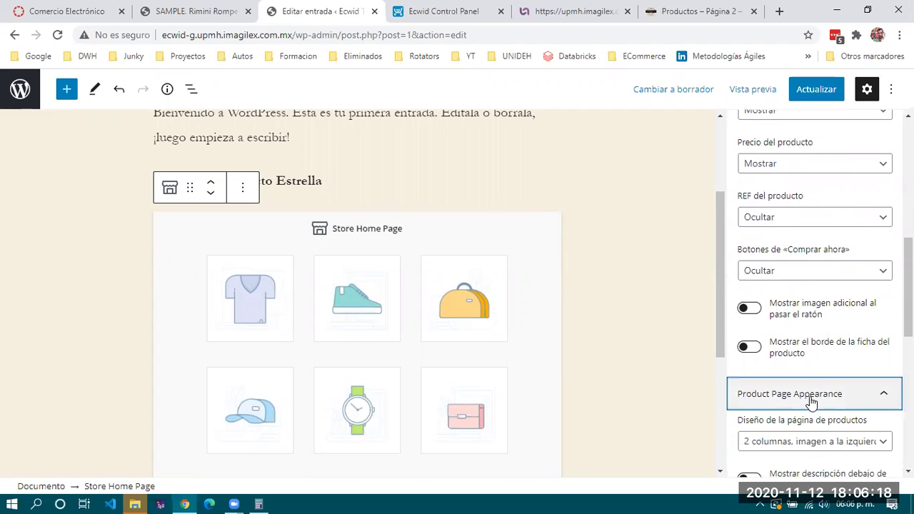
scroll(807, 307, "down", 3)
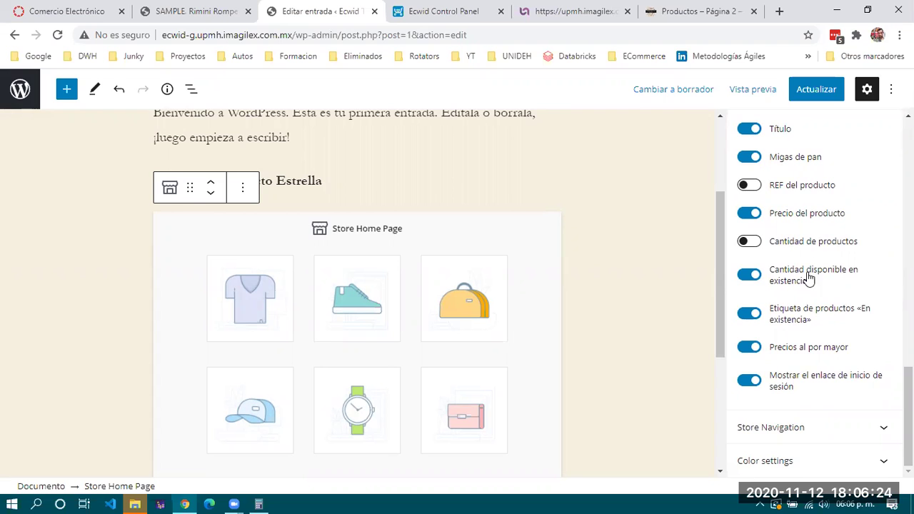
left_click(798, 428)
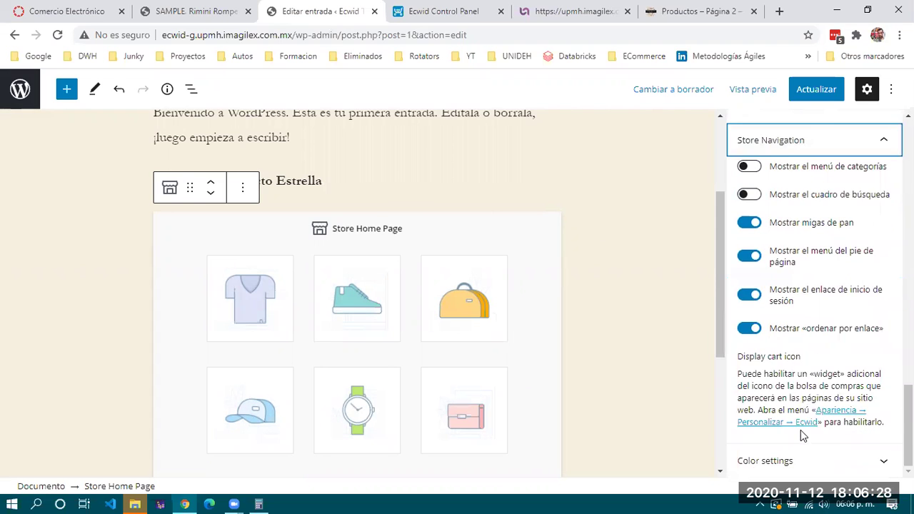
left_click(392, 191)
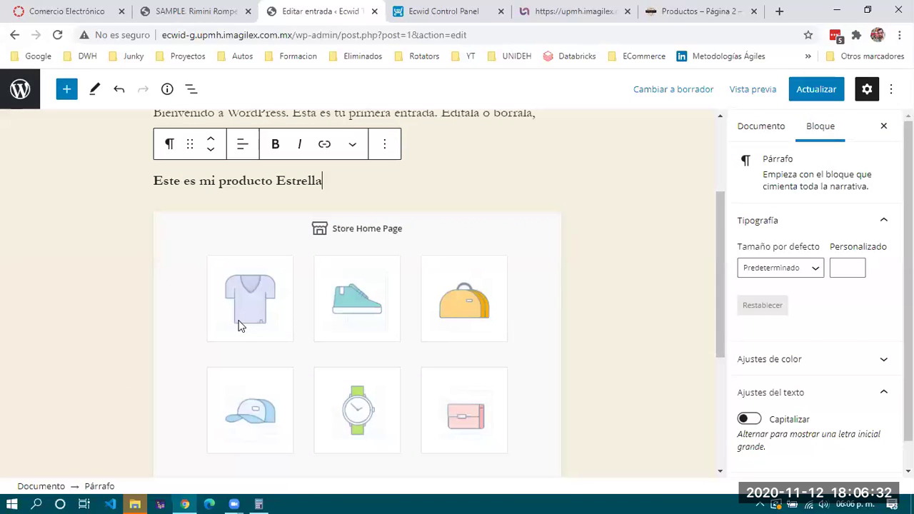
Save the post with its Store Home Page block and reload the live ¡Hola mundo! page
left_click(810, 95)
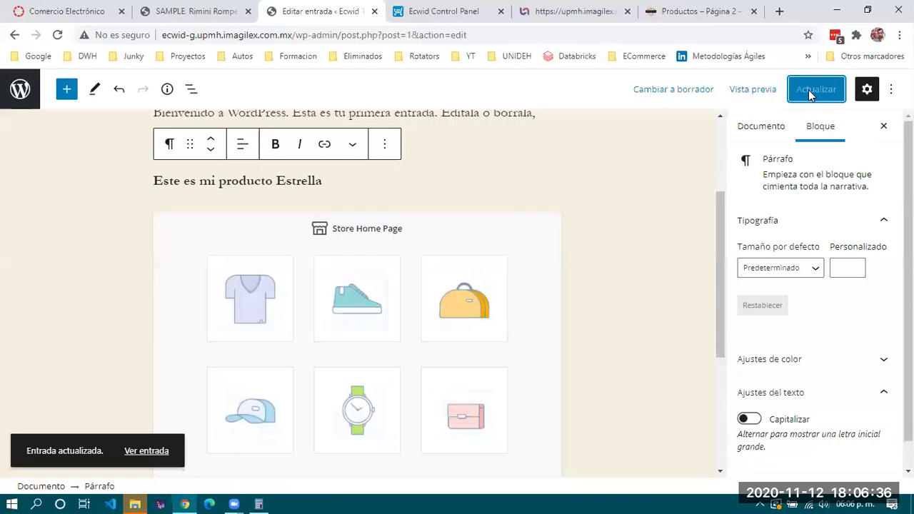
left_click(217, 9)
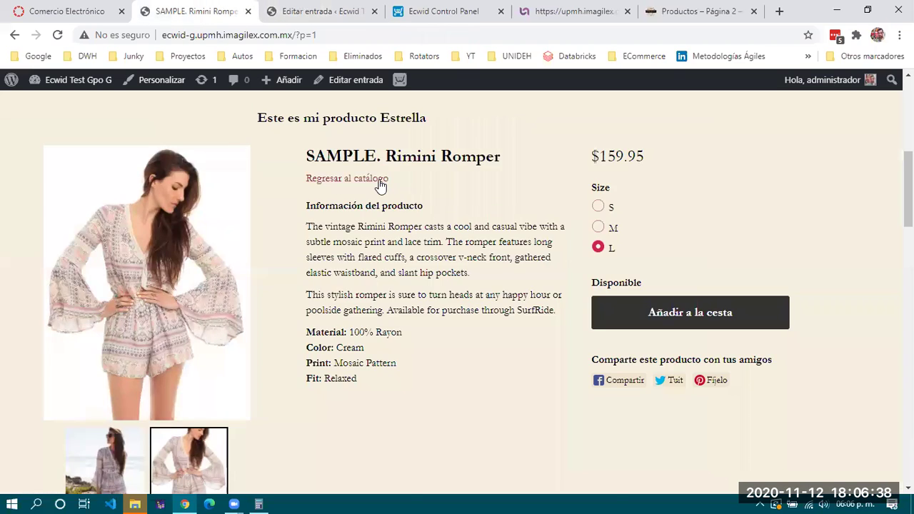
left_click(379, 180)
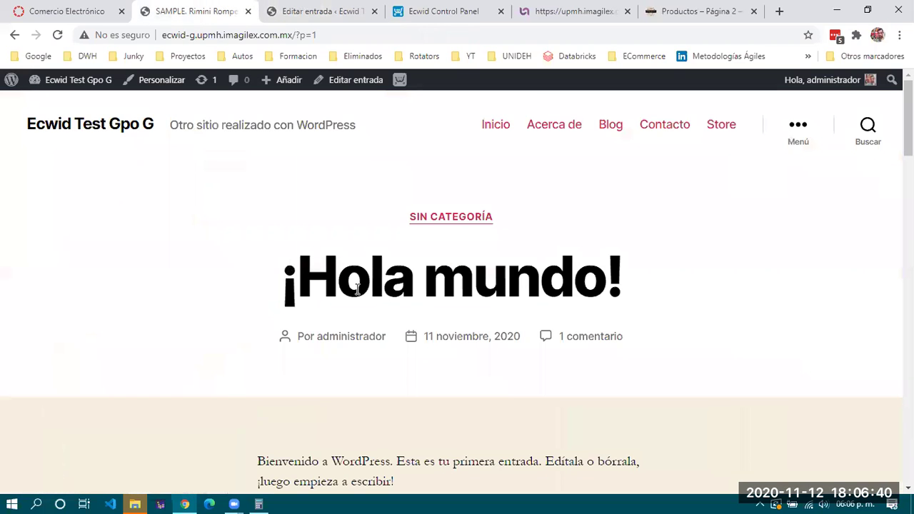
left_click_drag(300, 289, 637, 294)
scroll(372, 293, "down", 1)
left_click(58, 37)
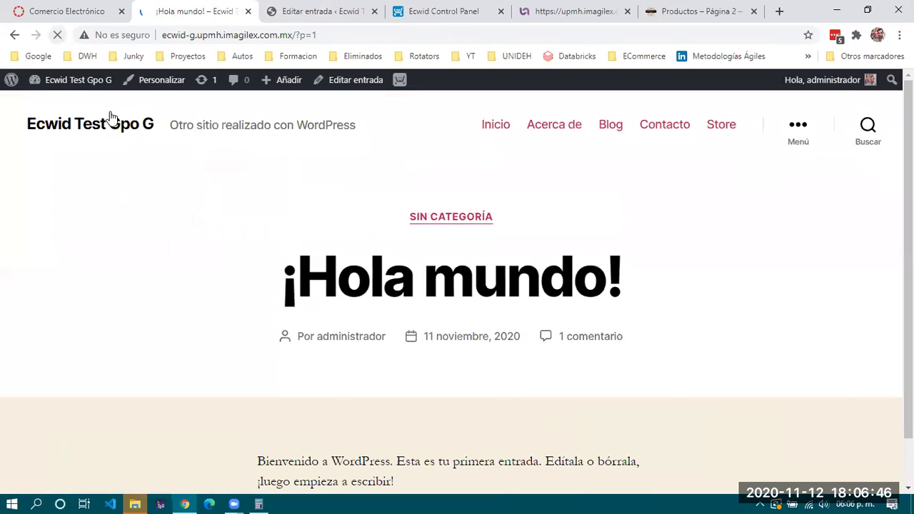
scroll(204, 246, "down", 4)
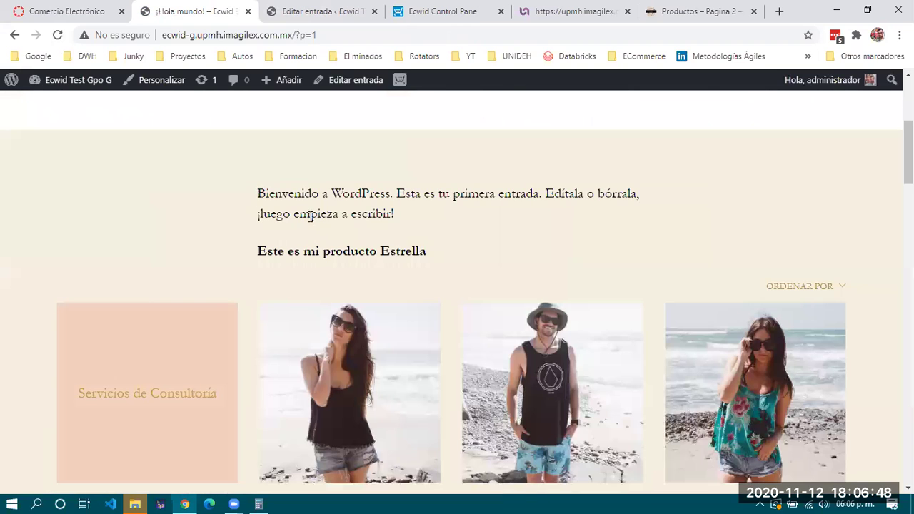
left_click_drag(318, 198, 451, 241)
left_click(451, 240)
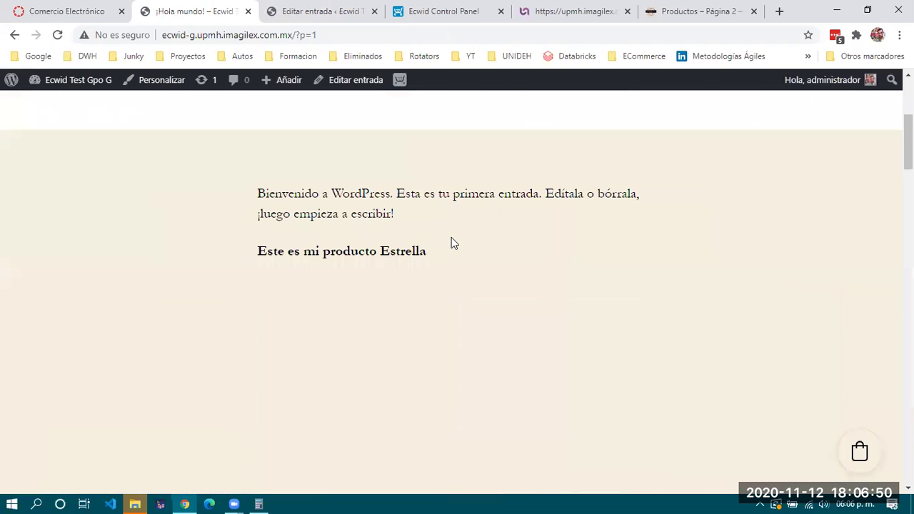
scroll(283, 222, "down", 3)
scroll(282, 221, "up", 1)
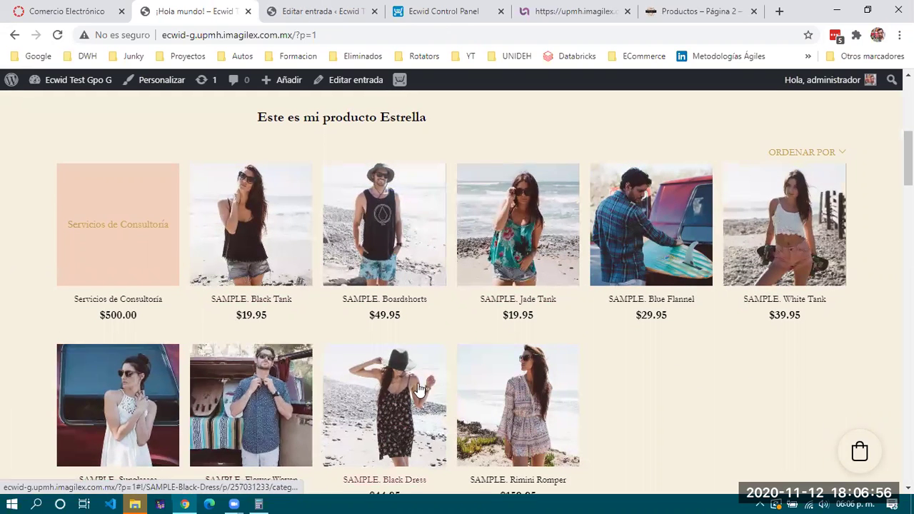
scroll(737, 369, "down", 3)
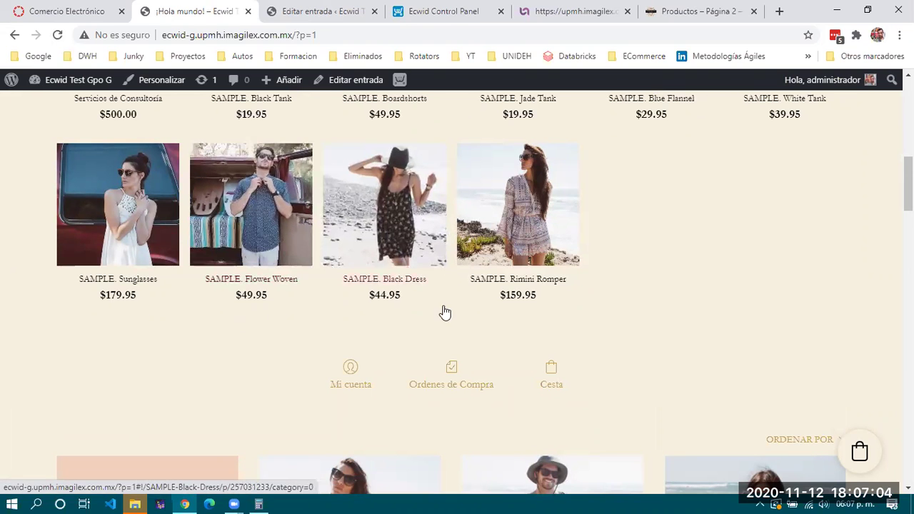
scroll(419, 245, "up", 3)
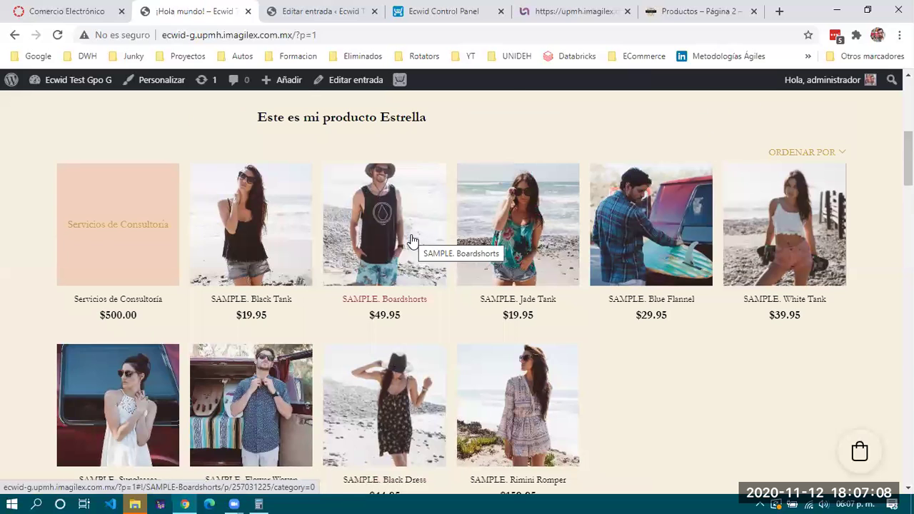
scroll(412, 241, "down", 4)
scroll(412, 242, "up", 1)
scroll(412, 241, "down", 7)
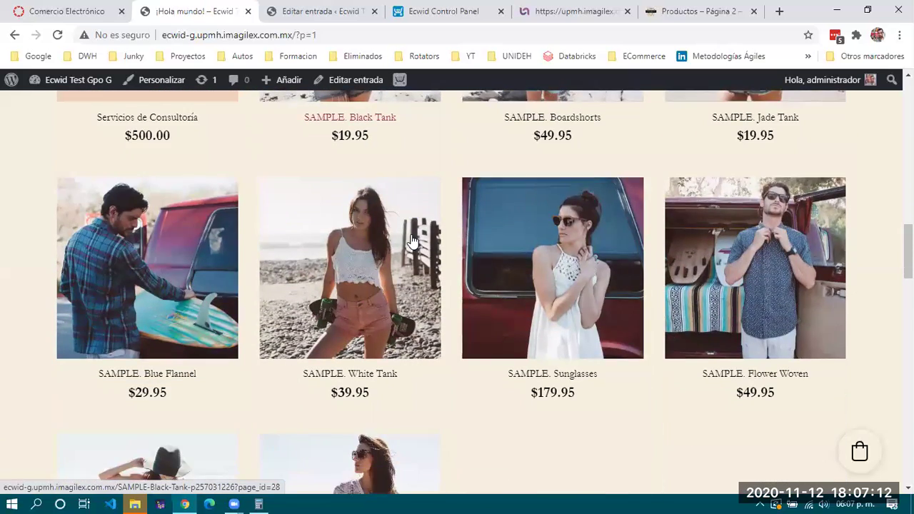
scroll(413, 240, "down", 5)
scroll(413, 240, "down", 4)
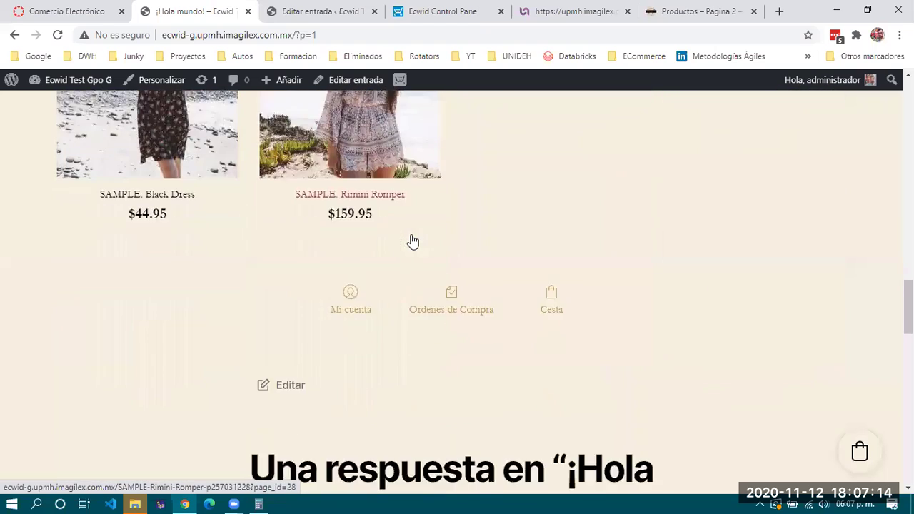
scroll(412, 242, "up", 10)
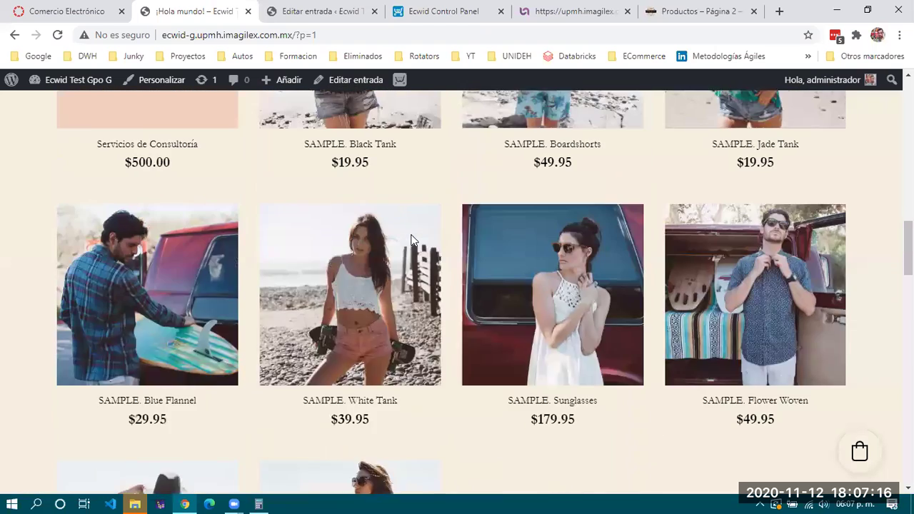
scroll(412, 240, "up", 2)
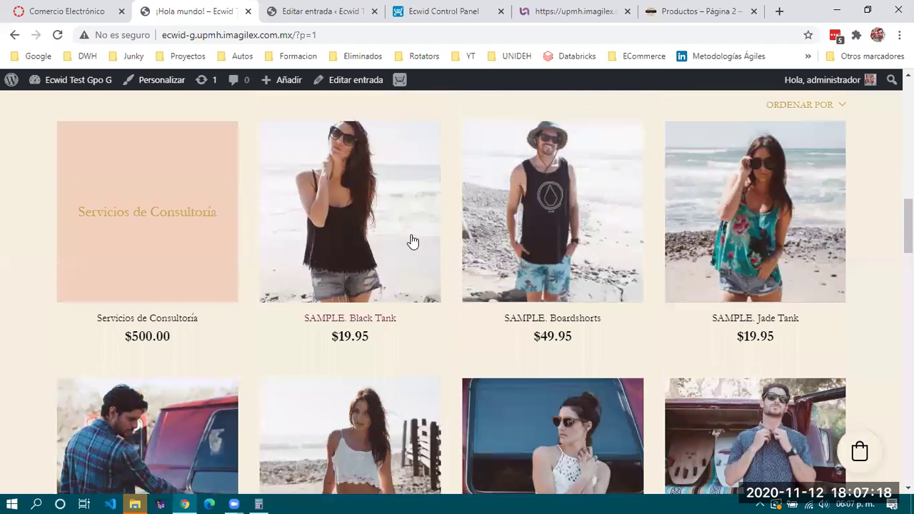
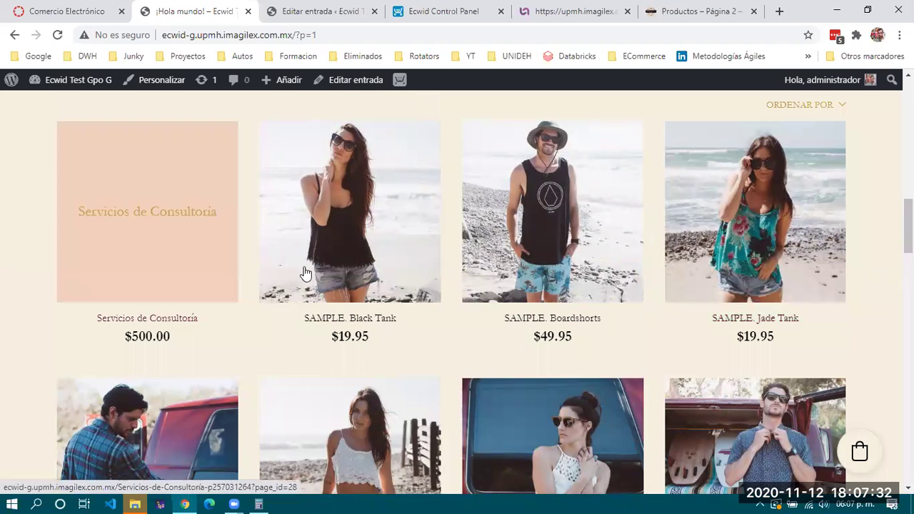
Return from the post editor to the WordPress Entradas posts list
scroll(364, 378, "up", 15)
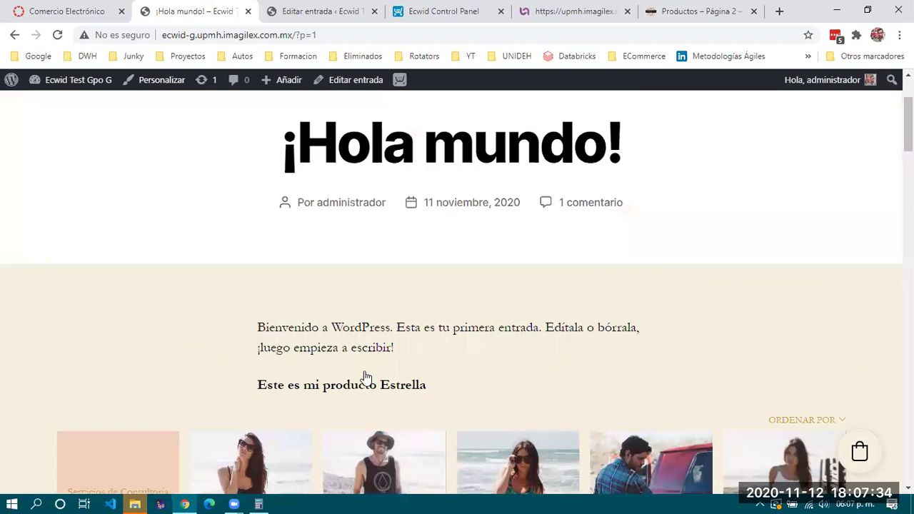
left_click_drag(268, 286, 700, 312)
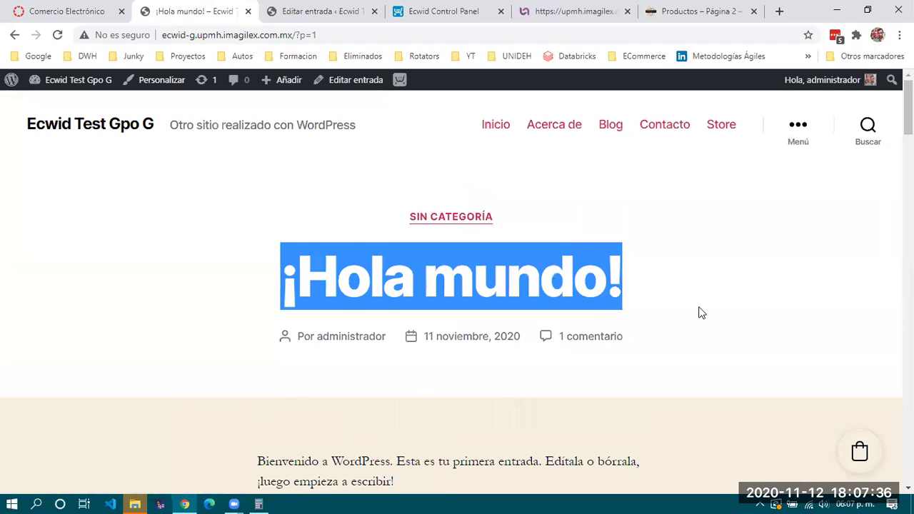
left_click(703, 311)
key("ctrl+Tab")
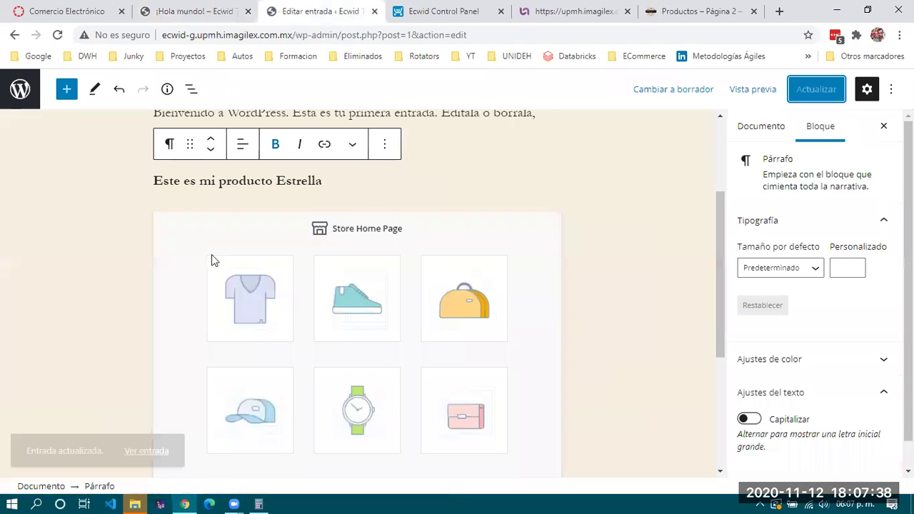
scroll(65, 193, "up", 3)
left_click(20, 89)
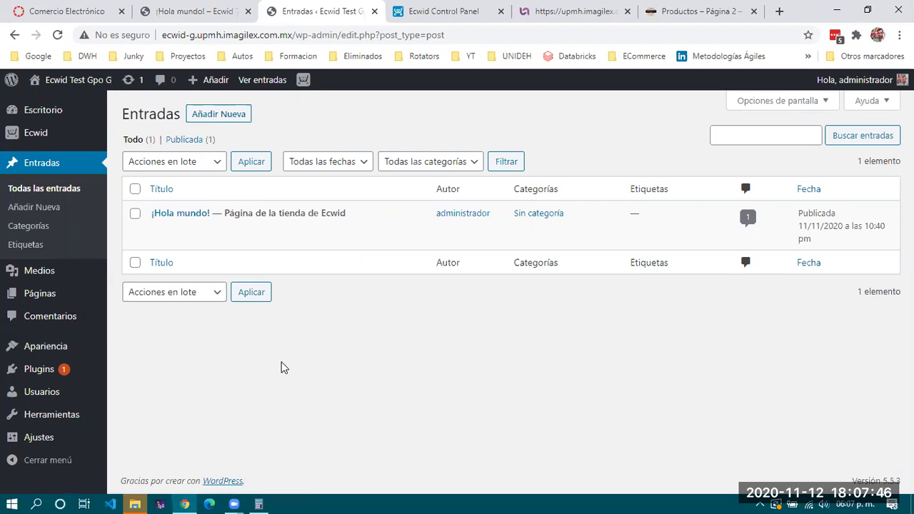
Switch to the published ¡Hola mundo! post and scroll through its product grid
mouse_move(335, 214)
left_click(212, 10)
scroll(371, 360, "down", 5)
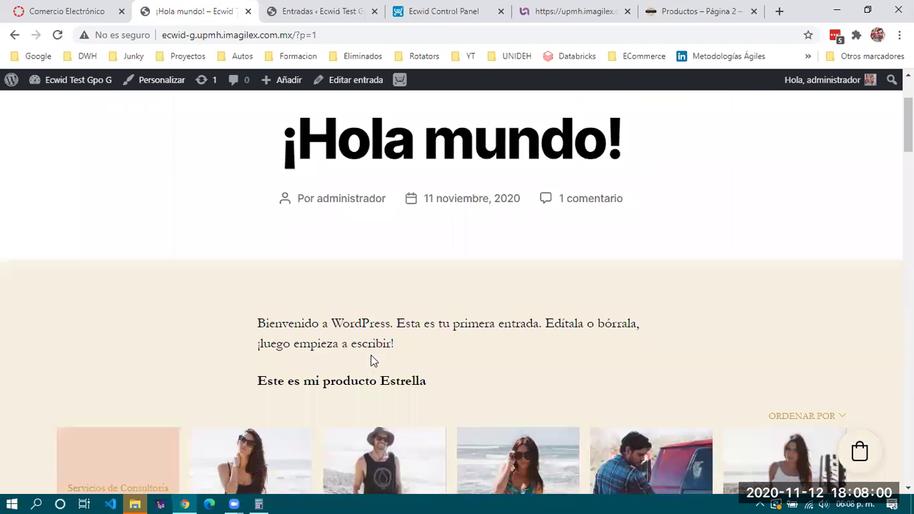
scroll(370, 361, "down", 1)
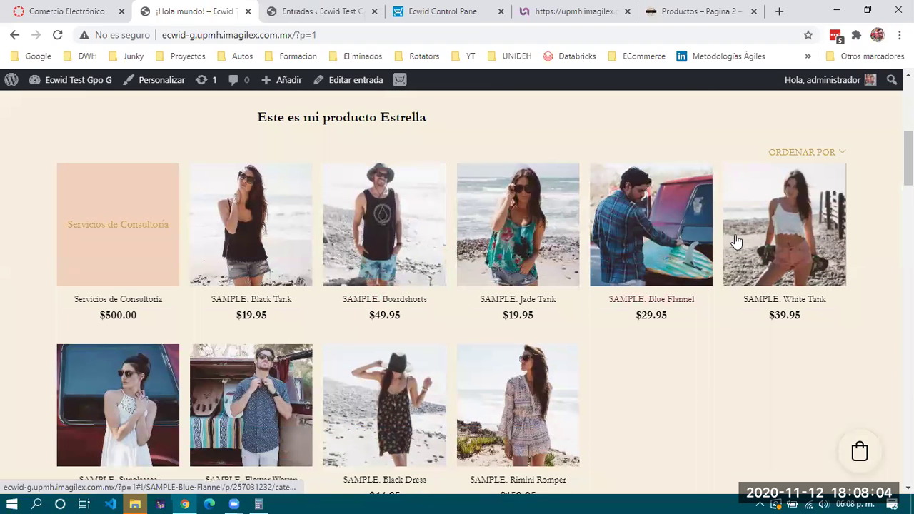
left_click(112, 375)
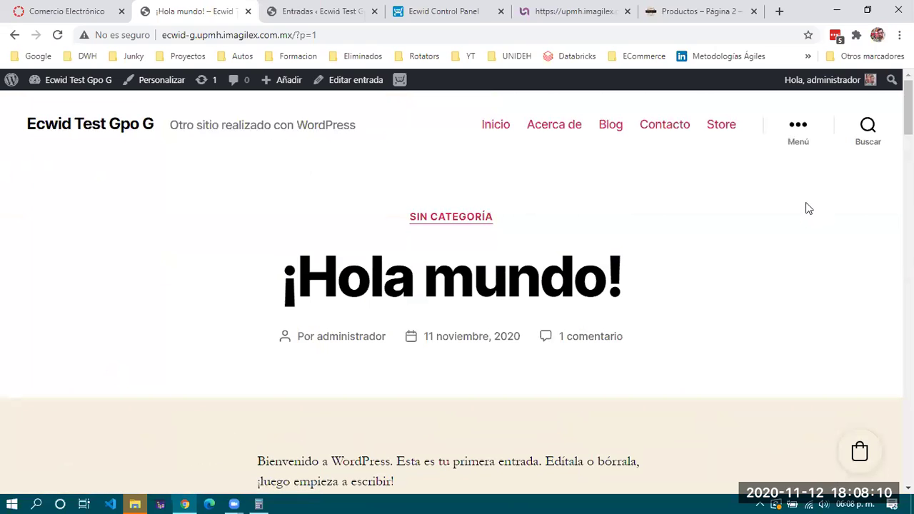
Close the leftover Productos – Página 2 store tab
key("ctrl+6")
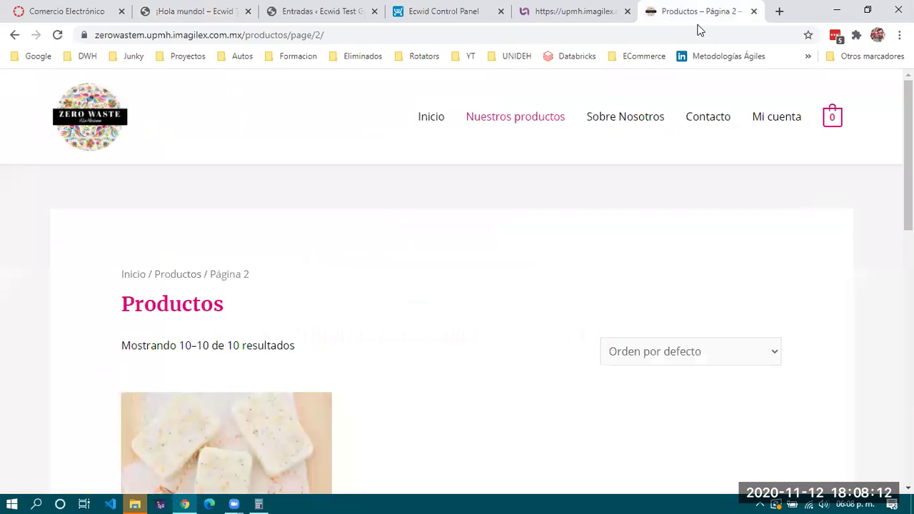
key("ctrl+w")
key("ctrl+w")
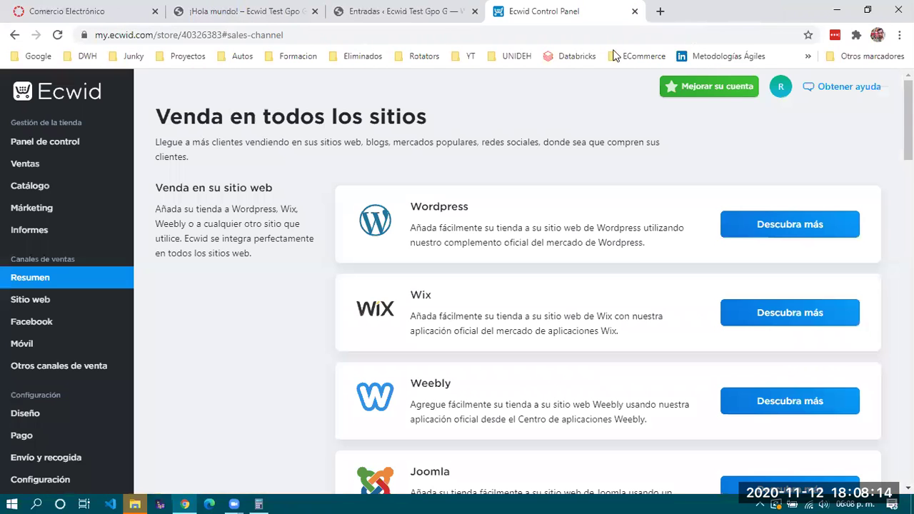
key("ctrl+3")
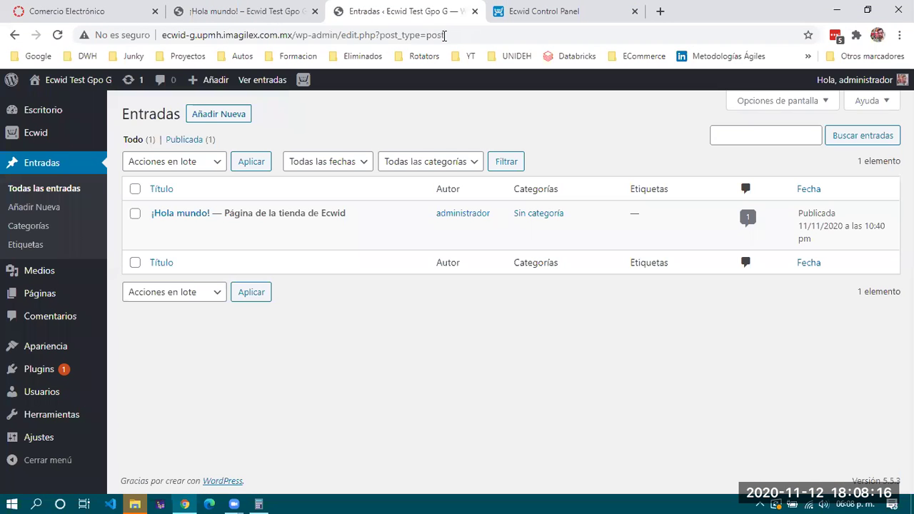
Sign out of the Ecwid account from the control panel's avatar menu
left_click(546, 12)
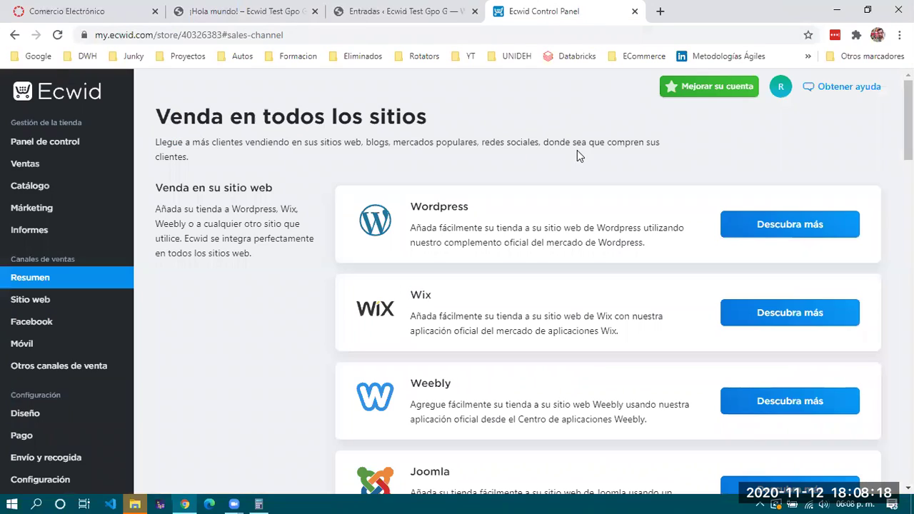
left_click(343, 34)
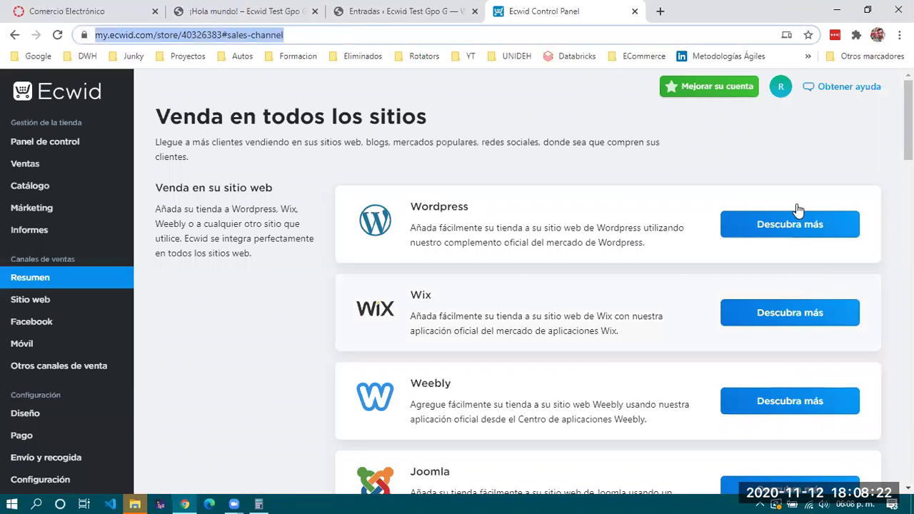
left_click(780, 86)
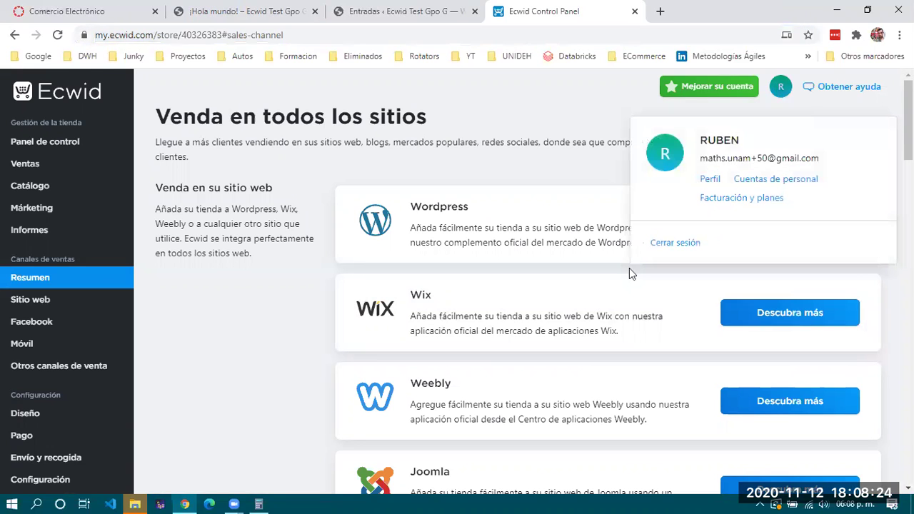
left_click(674, 242)
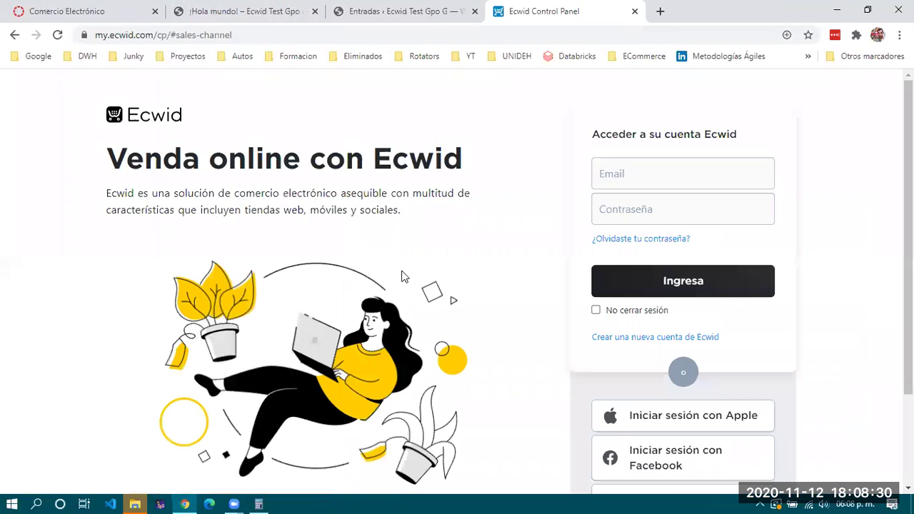
Search for Shopify and open its regular free-trial signup page
left_click(300, 35)
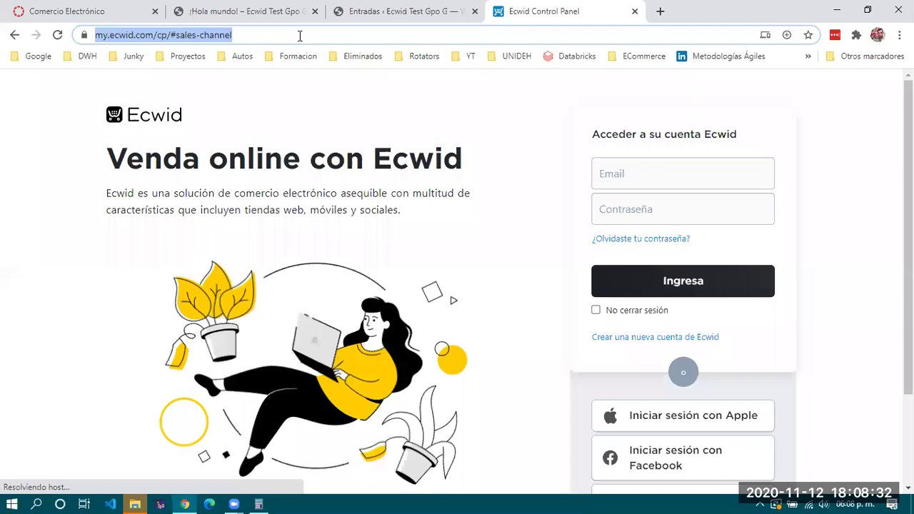
type("shopify")
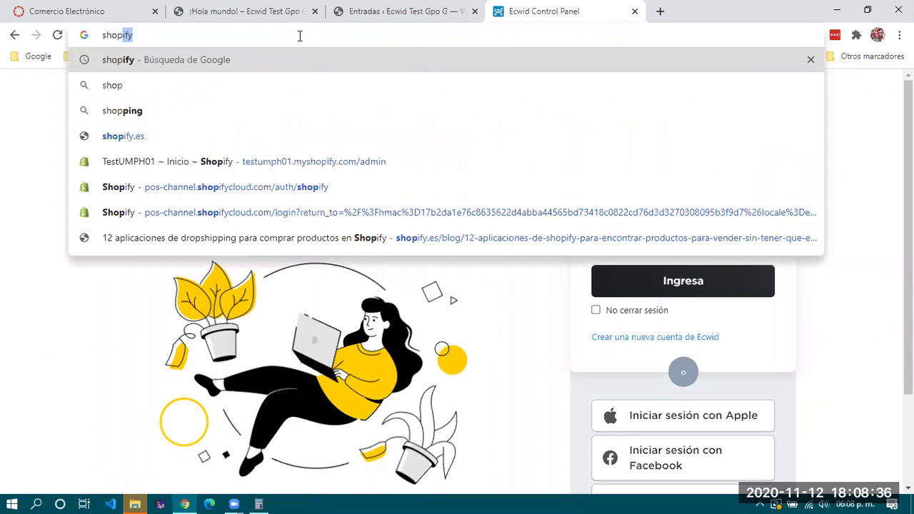
key("Return")
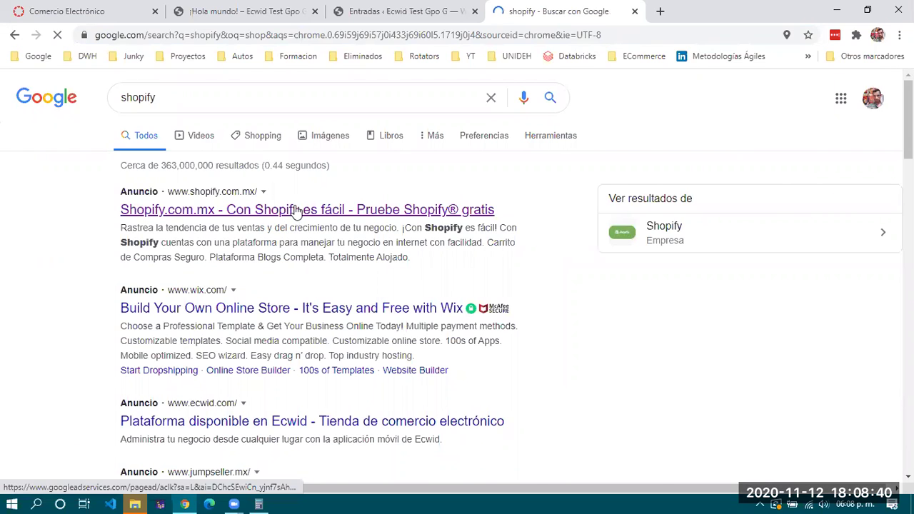
left_click(297, 210)
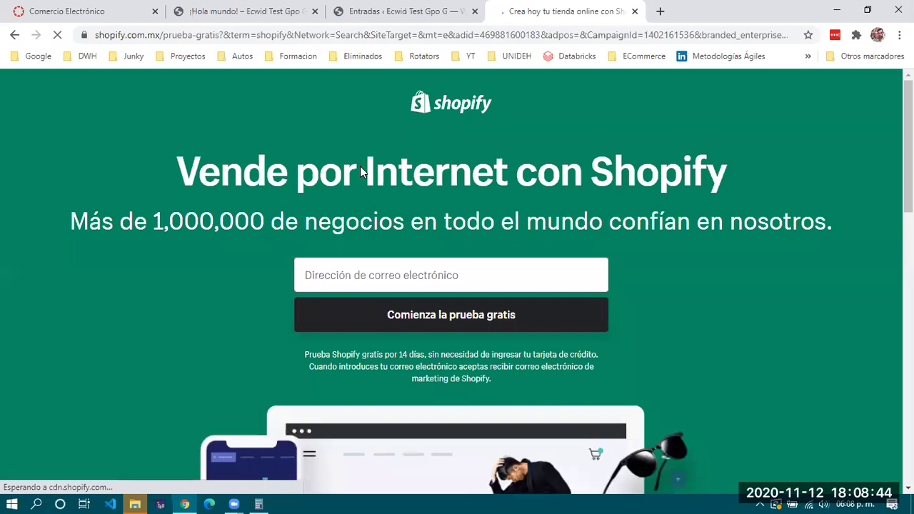
left_click(300, 310)
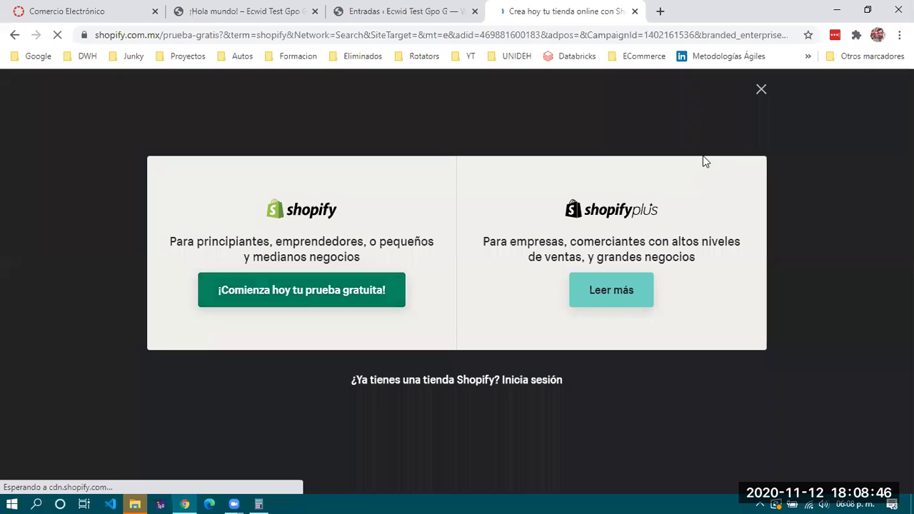
left_click(318, 286)
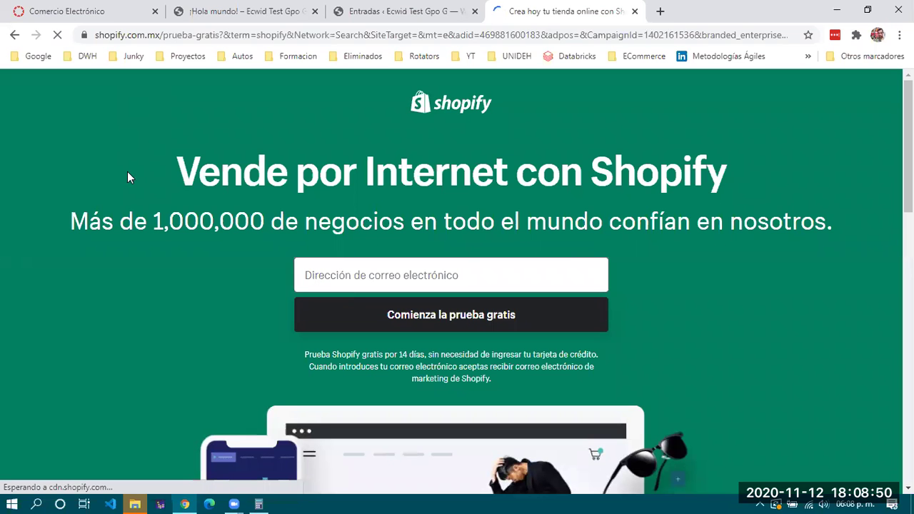
Fill the e-mail field with a saved address and select the number in its alias
left_click_drag(490, 182, 885, 227)
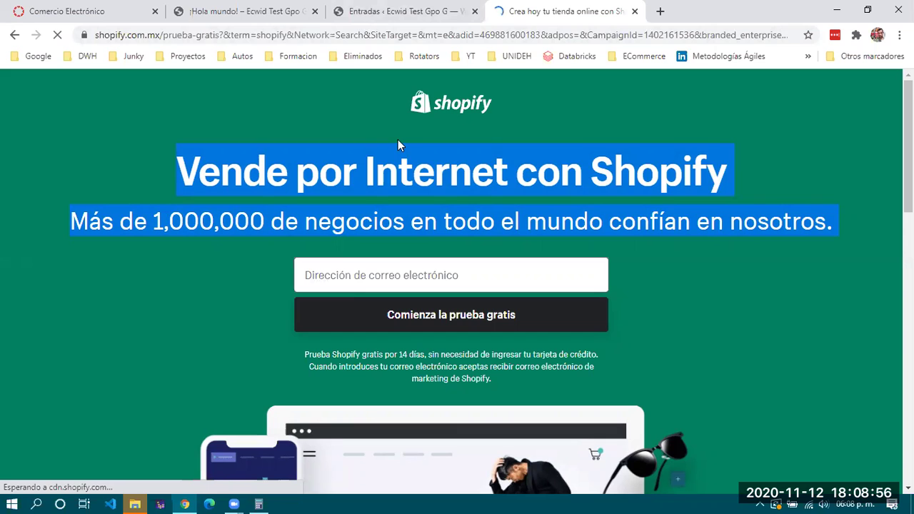
left_click(399, 271)
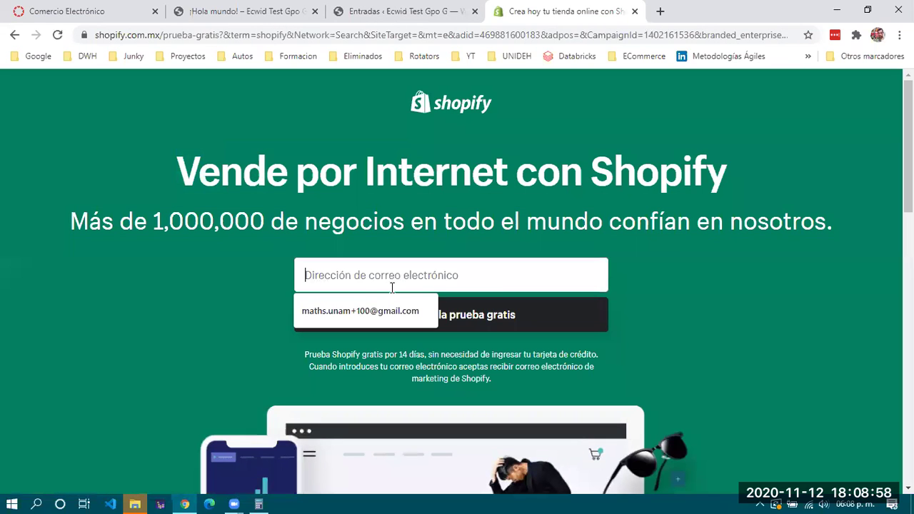
left_click(214, 289)
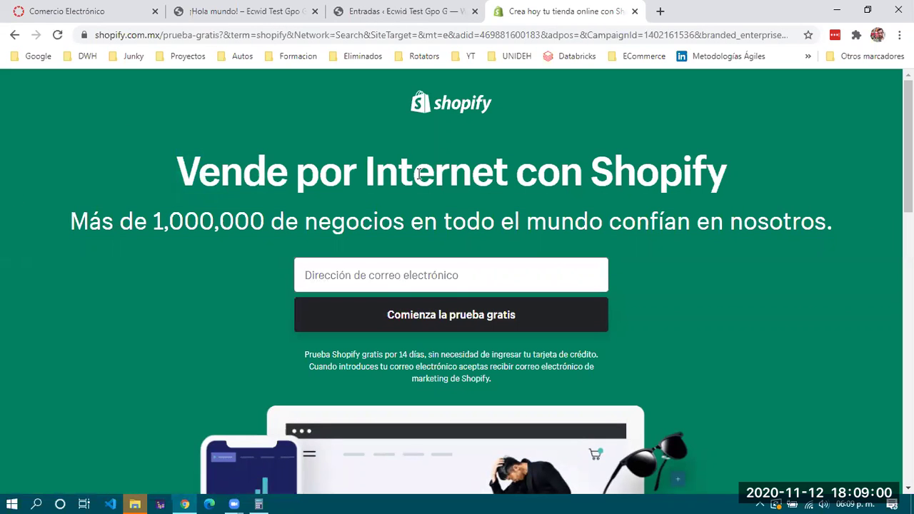
scroll(420, 173, "down", 5)
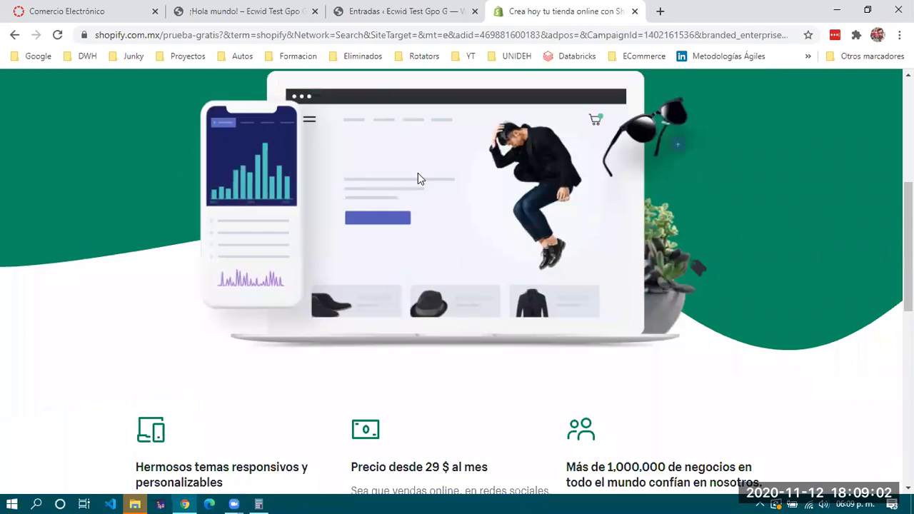
scroll(418, 178, "up", 8)
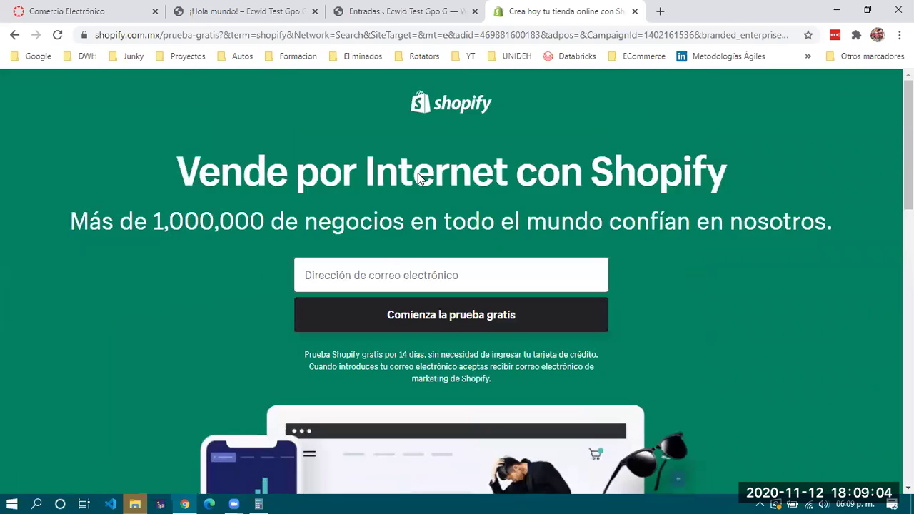
left_click(382, 266)
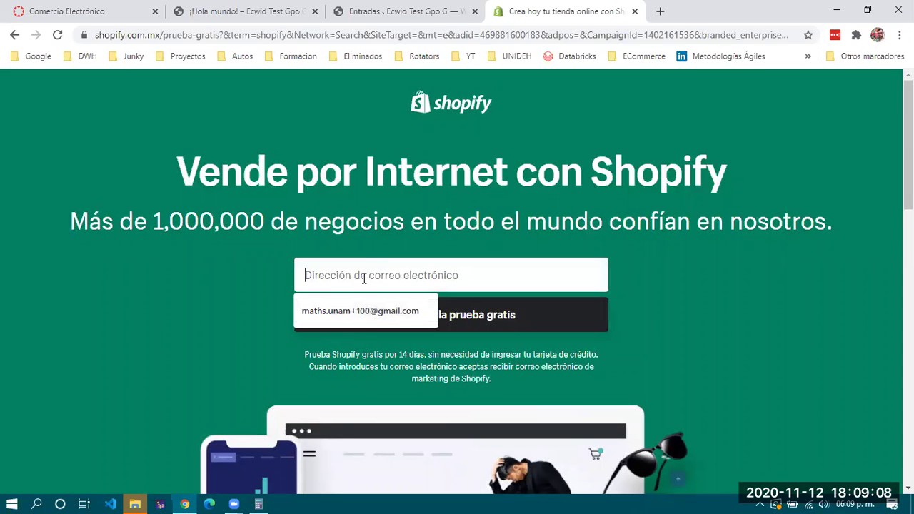
type("mat")
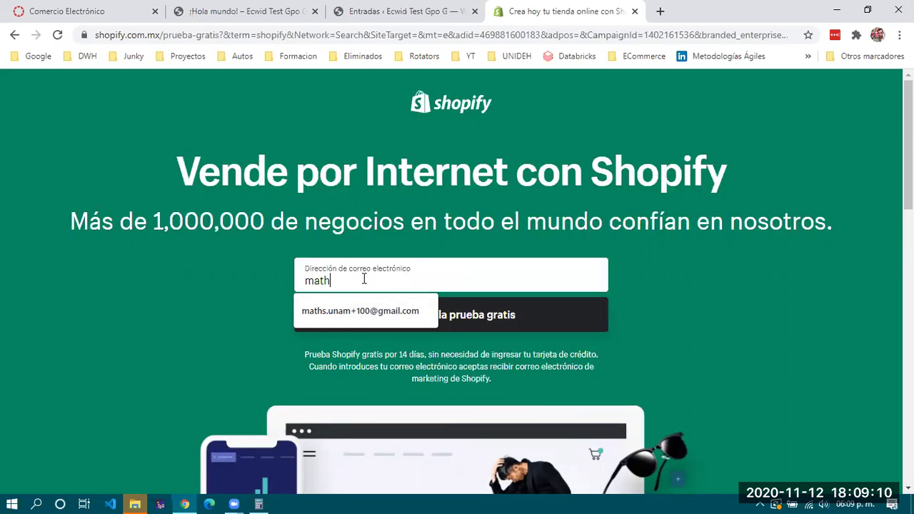
type("h")
left_click(367, 317)
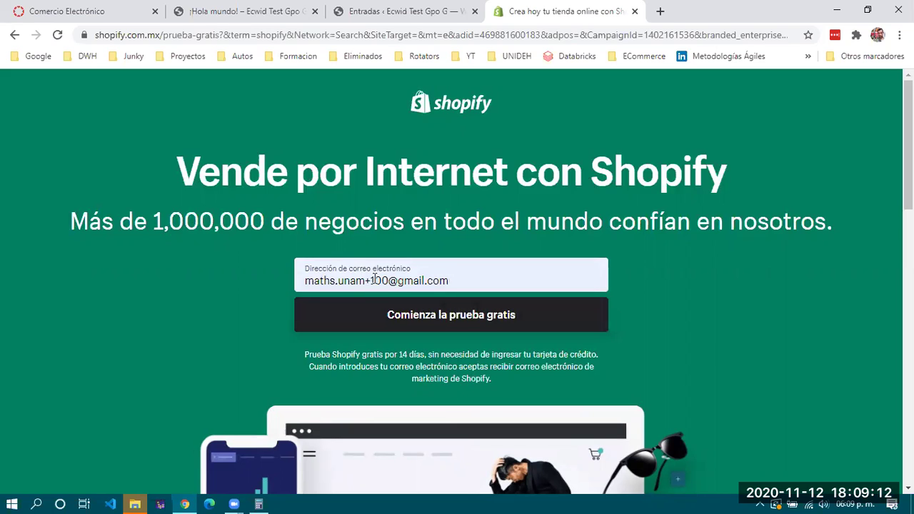
left_click_drag(379, 279, 386, 279)
Change the e-mail alias to 50, set a password and create store 'Tiendita de Ejemplo de 3ro G'
type("50")
left_click(418, 314)
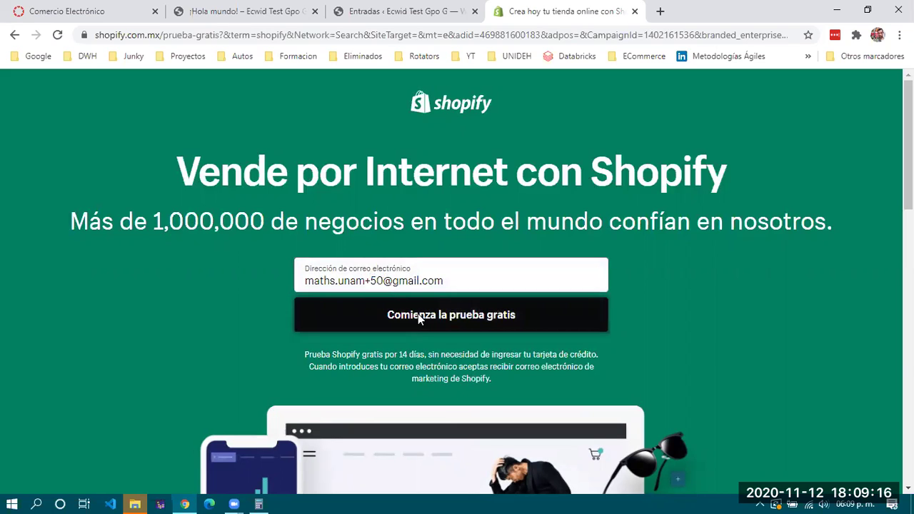
left_click(378, 334)
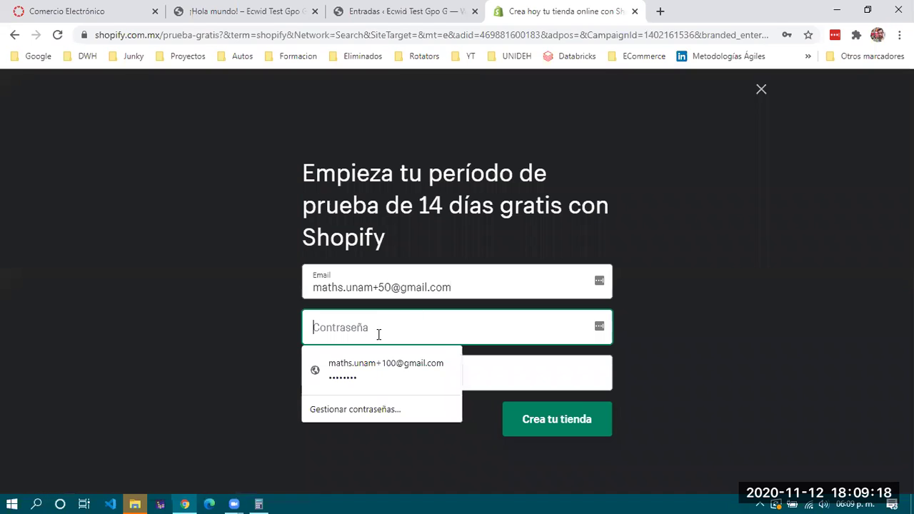
type("••••••")
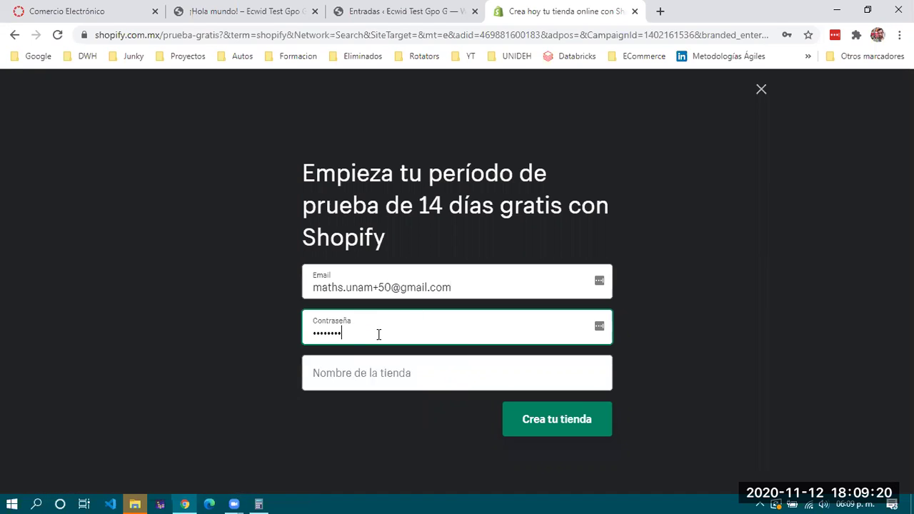
key("Tab")
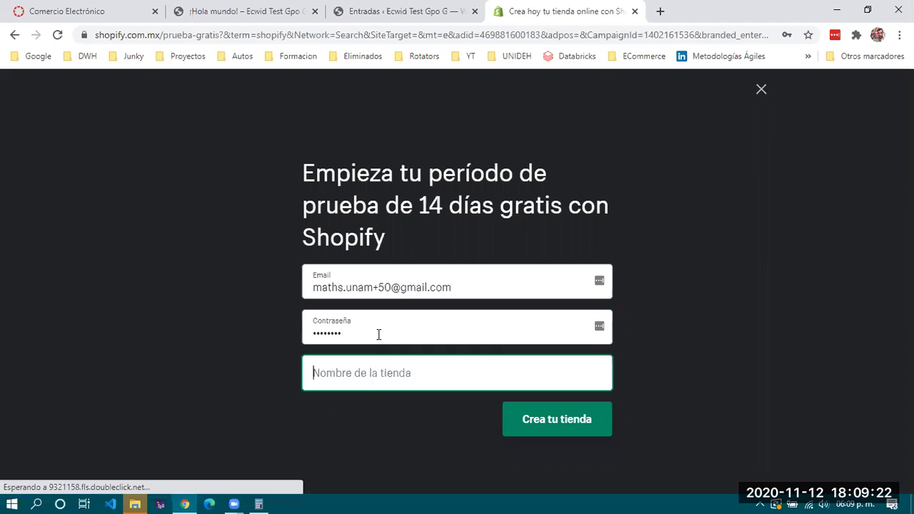
type("Tiendit")
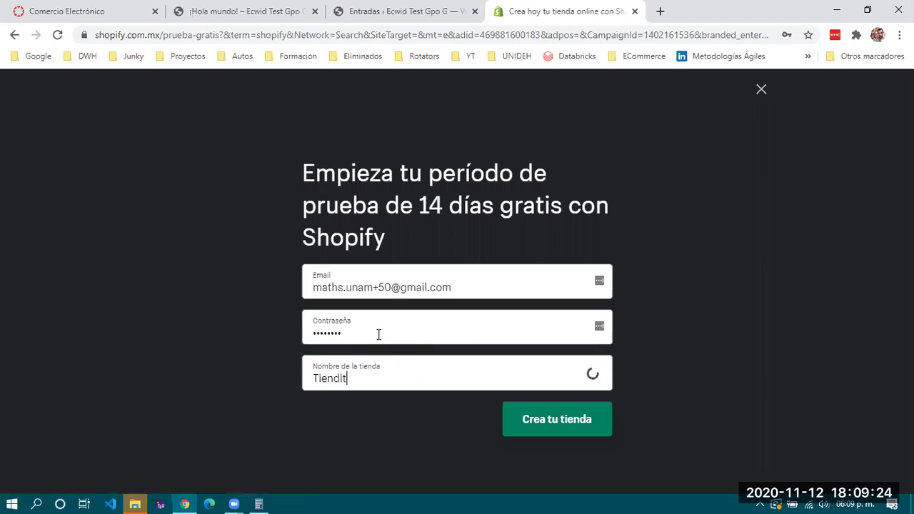
type("a de Ejemplo de 3")
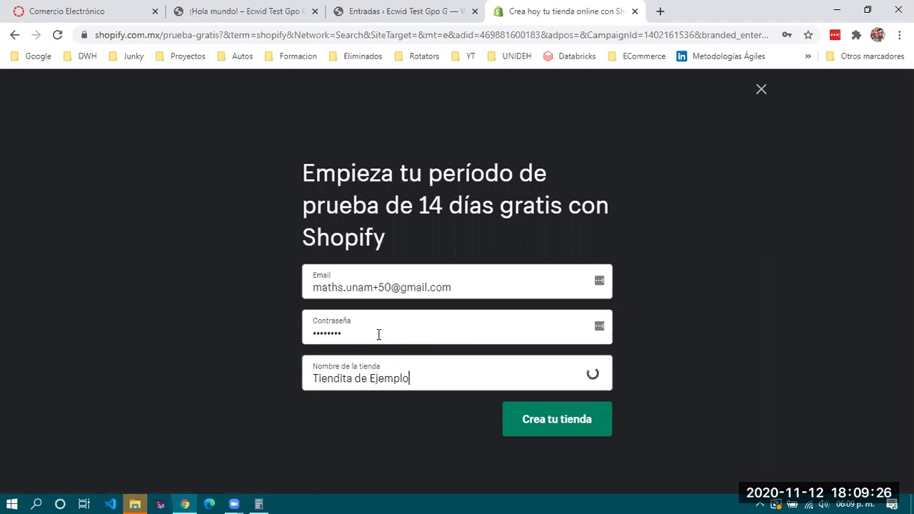
type("ro G")
left_click(558, 421)
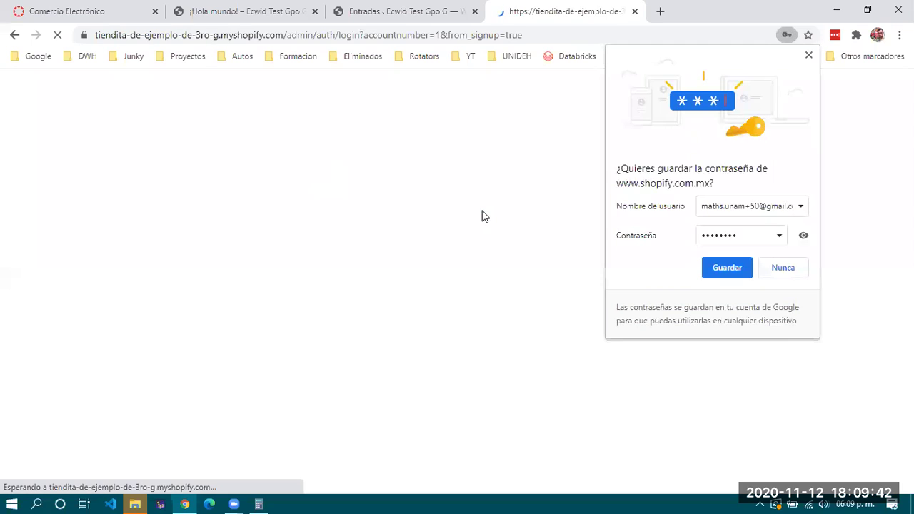
left_click(808, 55)
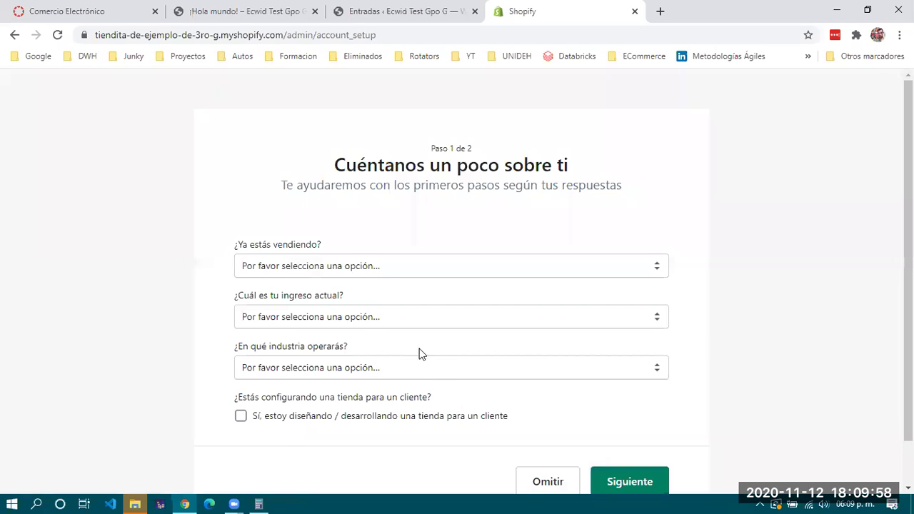
Answer that you're not selling yet and are just getting familiar with Shopify
left_click(292, 264)
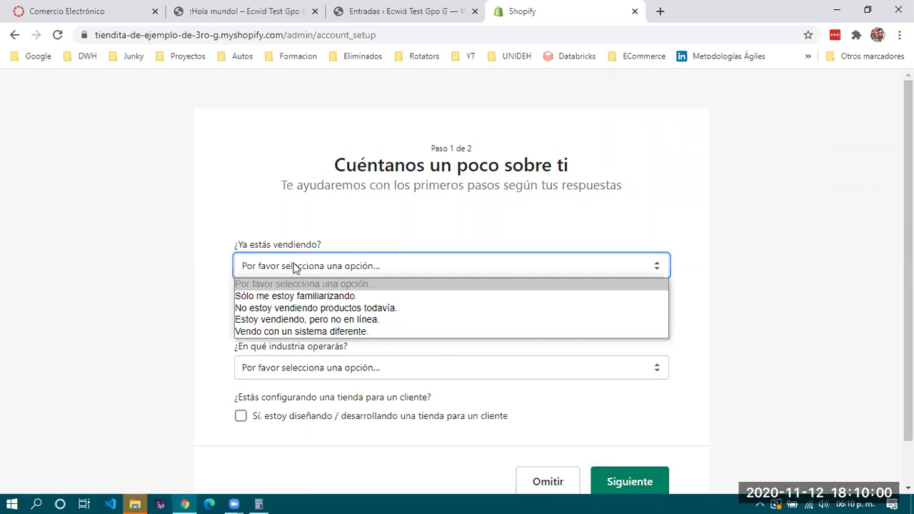
left_click(305, 300)
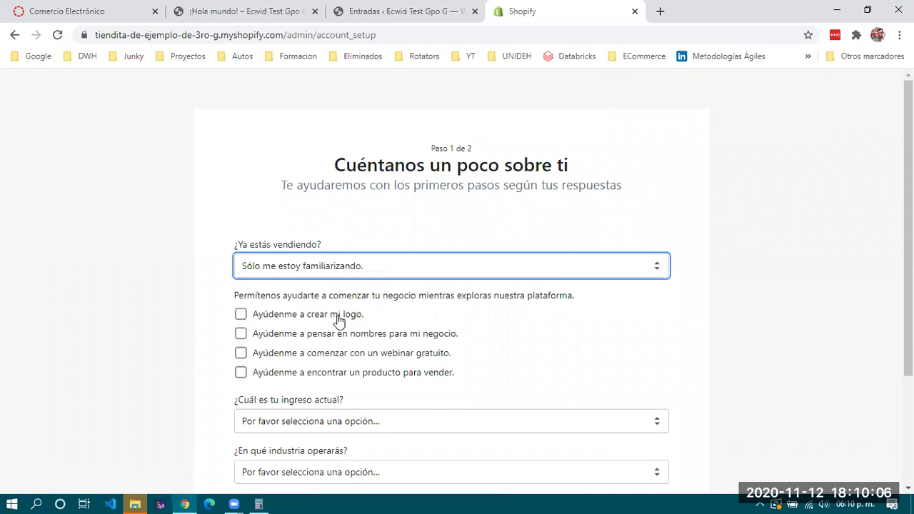
left_click(352, 264)
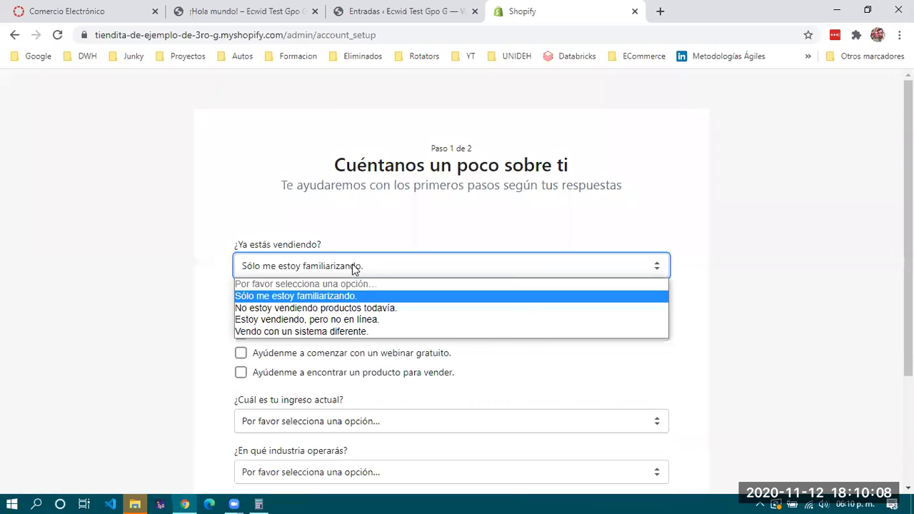
left_click(347, 311)
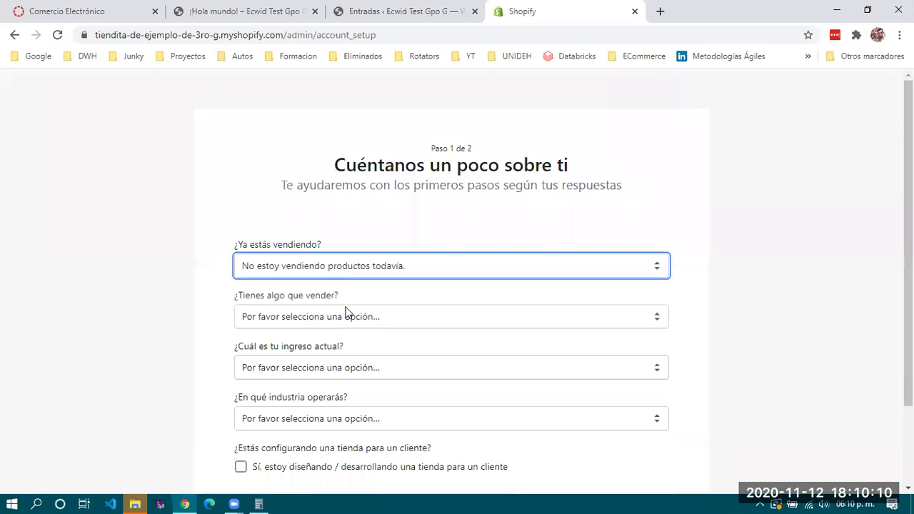
left_click(345, 317)
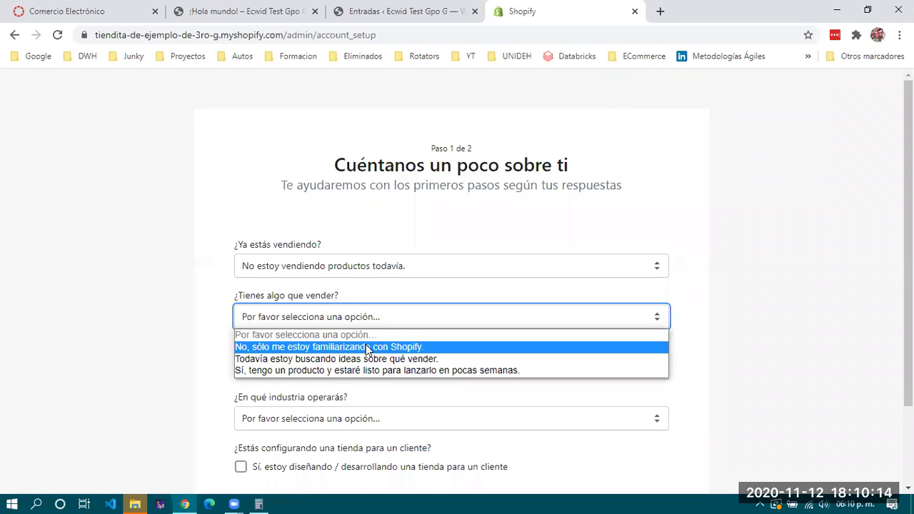
left_click(366, 348)
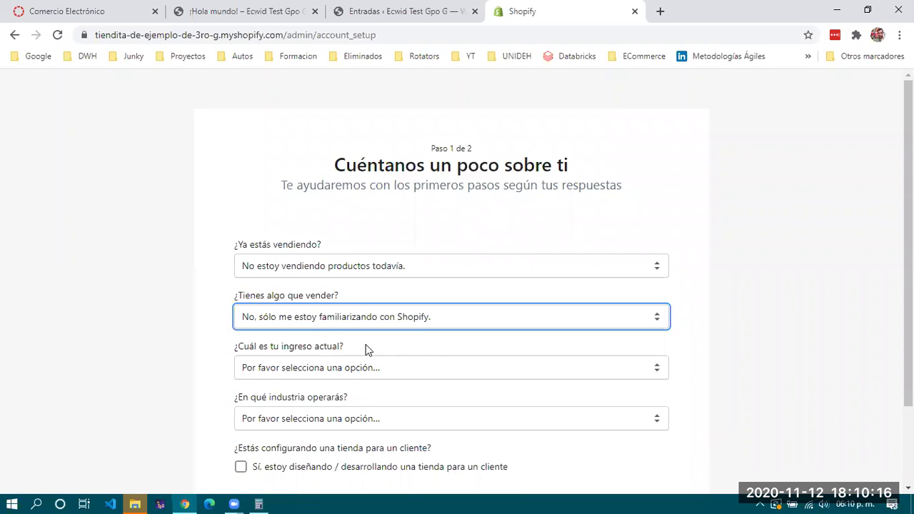
Set current income to 0 MXN and industry to 'Aún no me he decidido', then continue
left_click(362, 367)
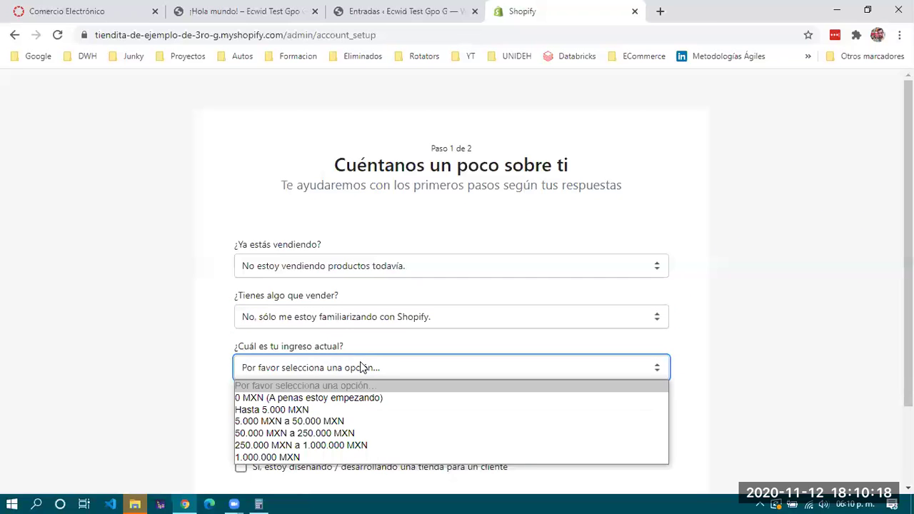
scroll(362, 367, "down", 2)
left_click(366, 271)
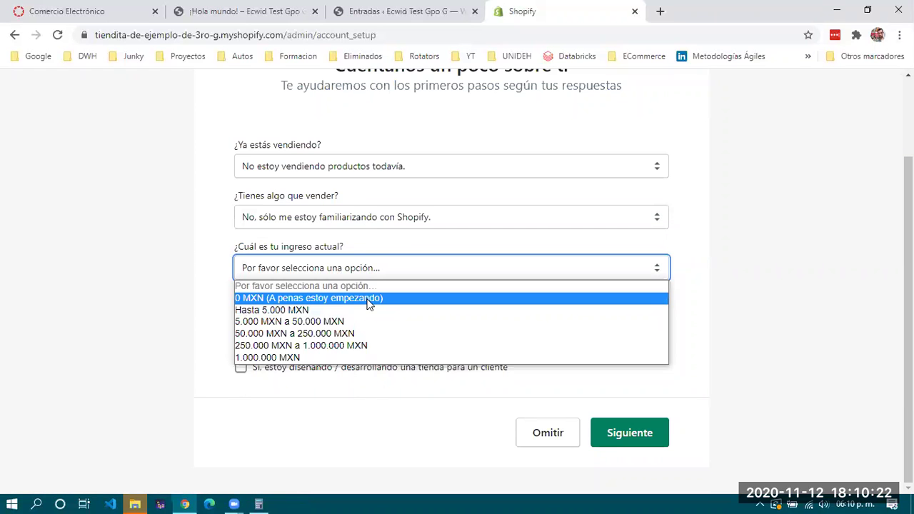
left_click(369, 299)
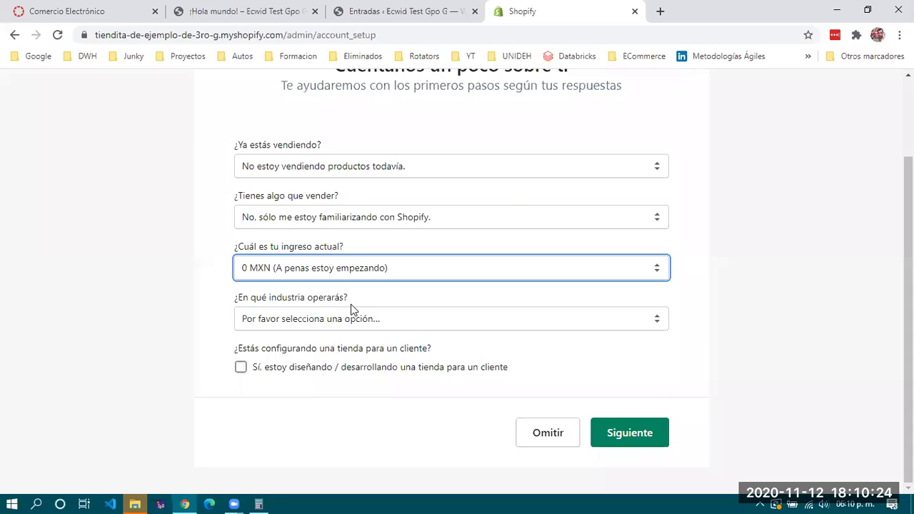
left_click(314, 325)
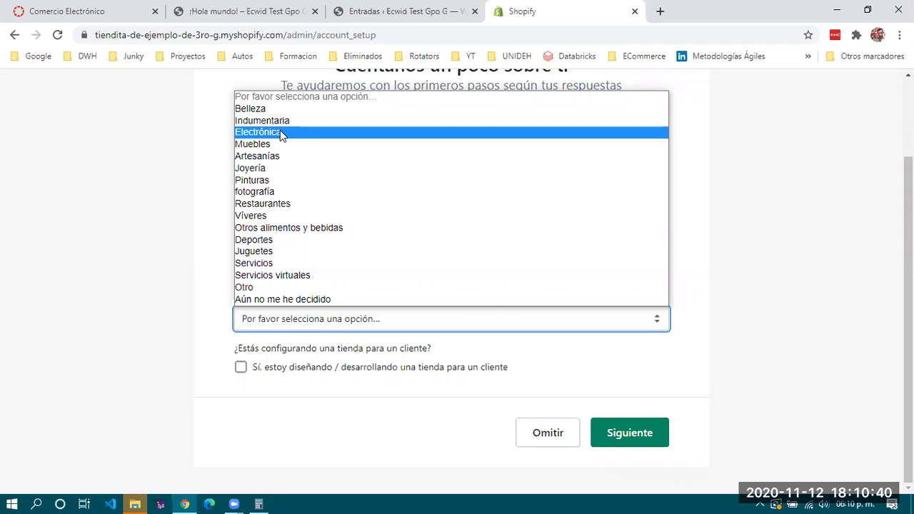
left_click(272, 299)
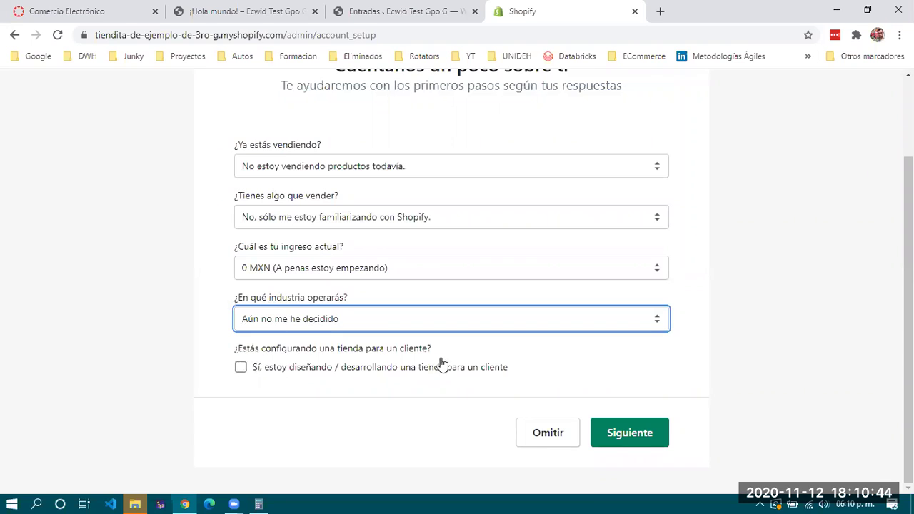
left_click(616, 437)
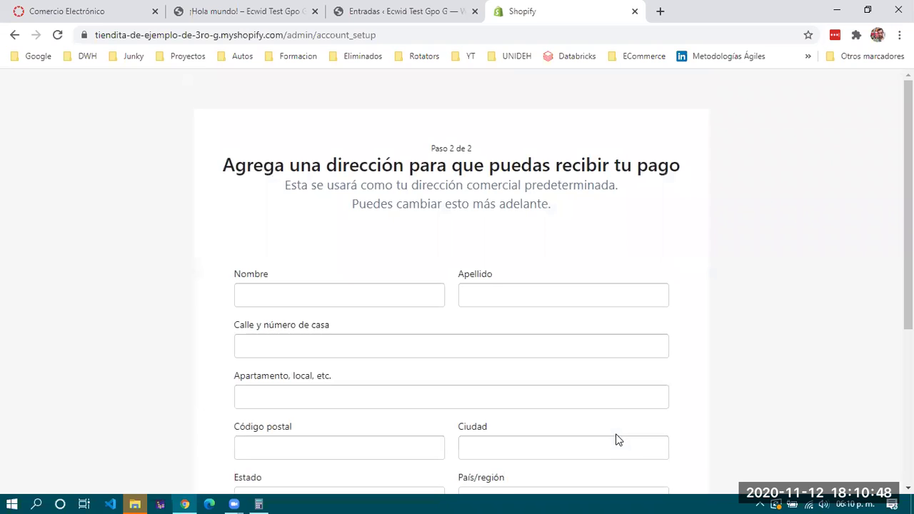
Enter the owner's first and last name, street address, apartment details, postal code and city
left_click(338, 296)
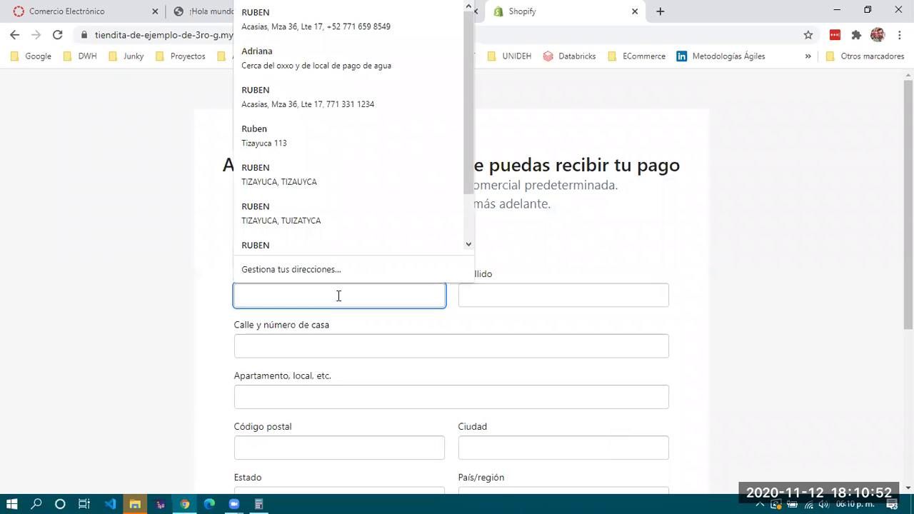
key("Tab")
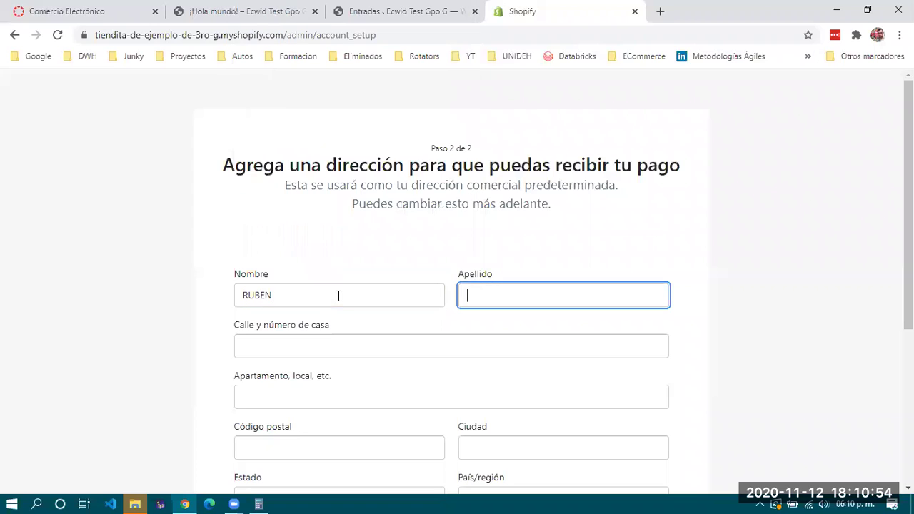
key("Tab")
type("TIZAYUCA")
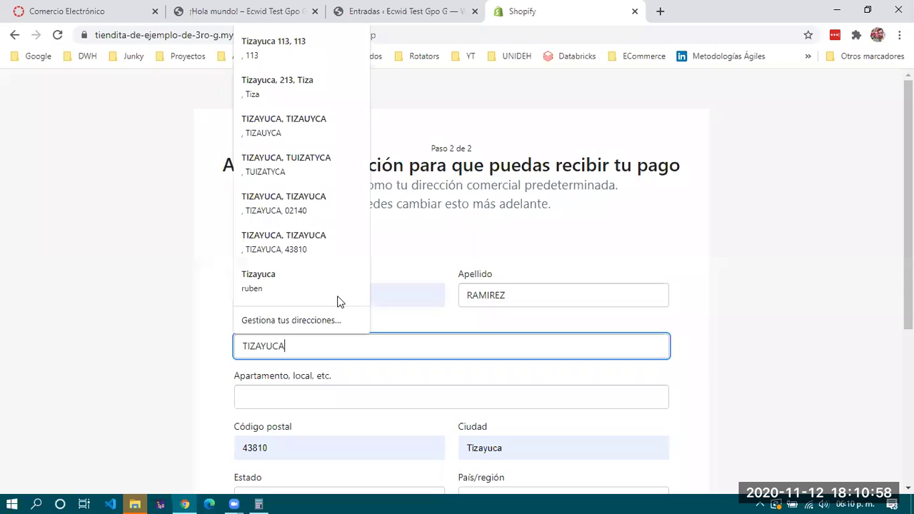
key("Tab")
type("23232131")
key("Tab")
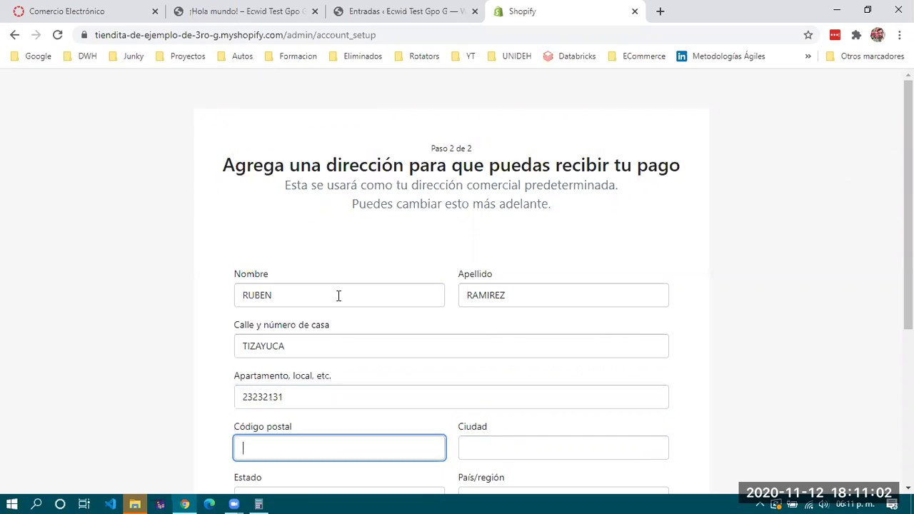
type("43810")
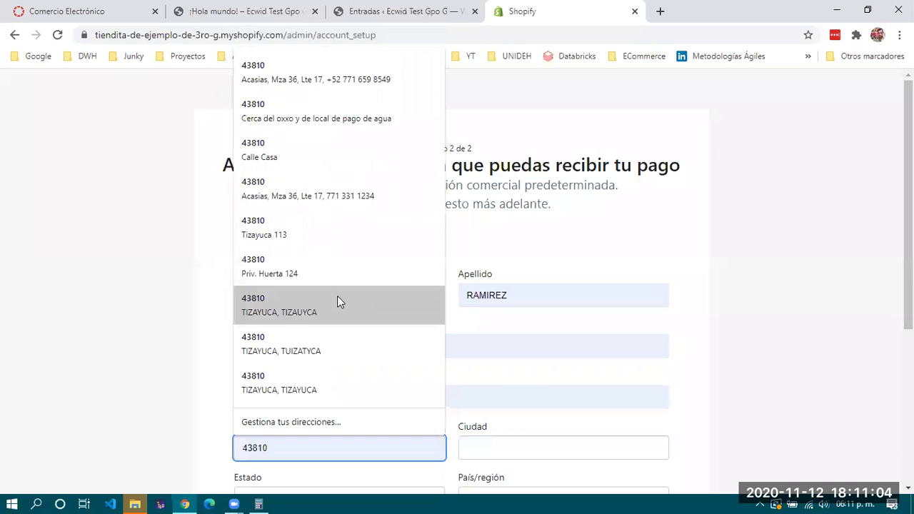
key("Tab")
type("TIZAYUCA")
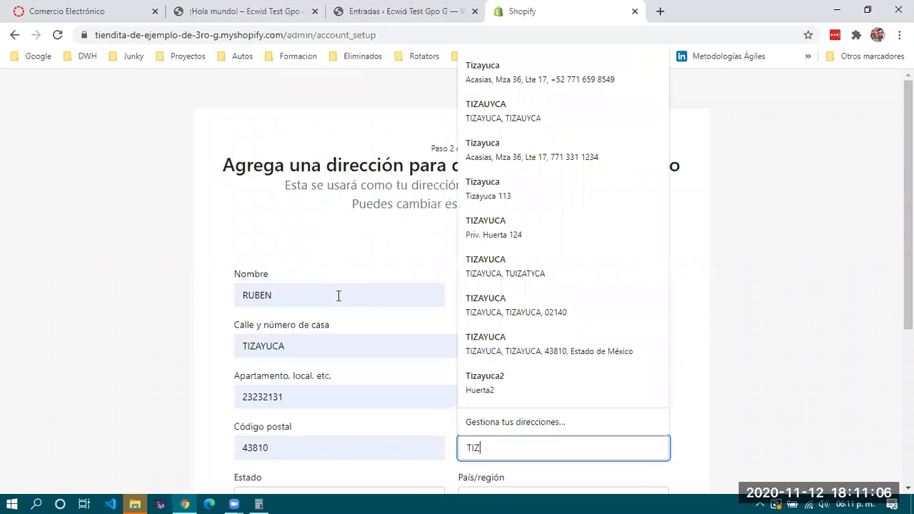
key("Tab")
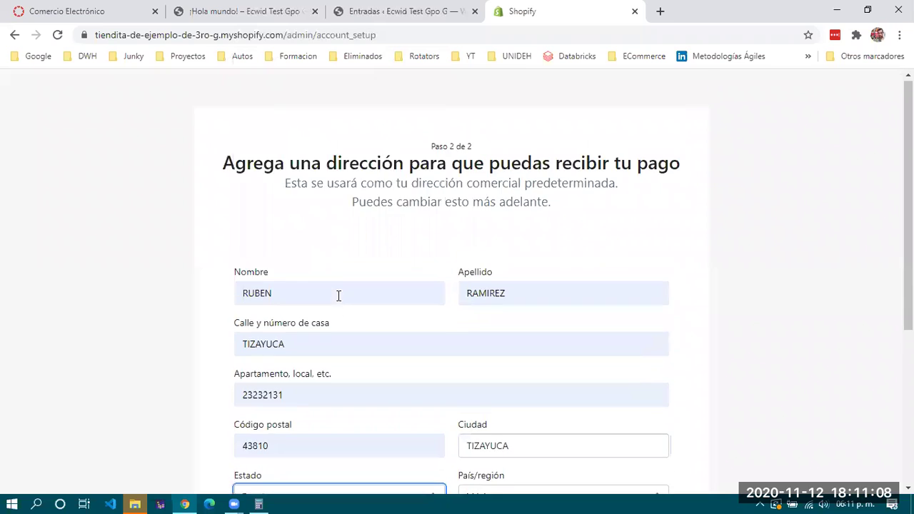
Choose Estado de Hidalgo and México, enter the store's phone number, and submit the setup
scroll(336, 295, "down", 4)
left_click(355, 246)
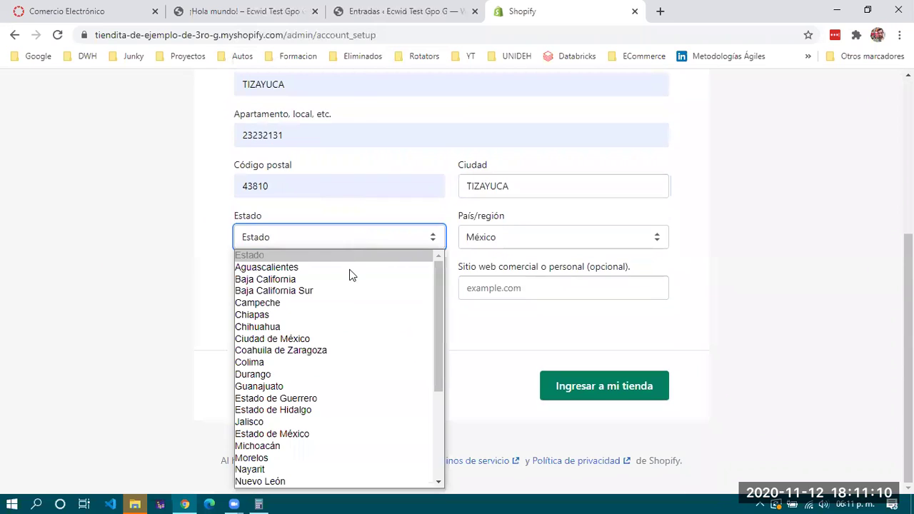
left_click(346, 410)
left_click(549, 241)
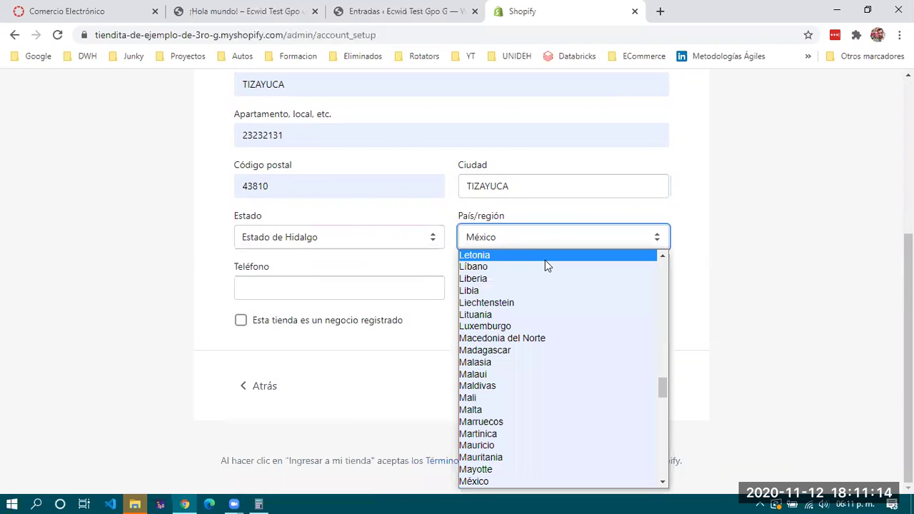
left_click(486, 478)
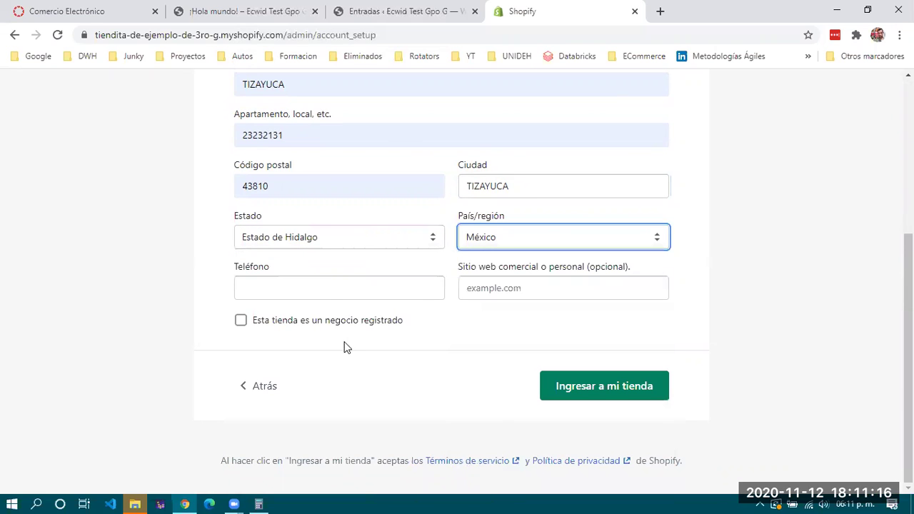
left_click(330, 280)
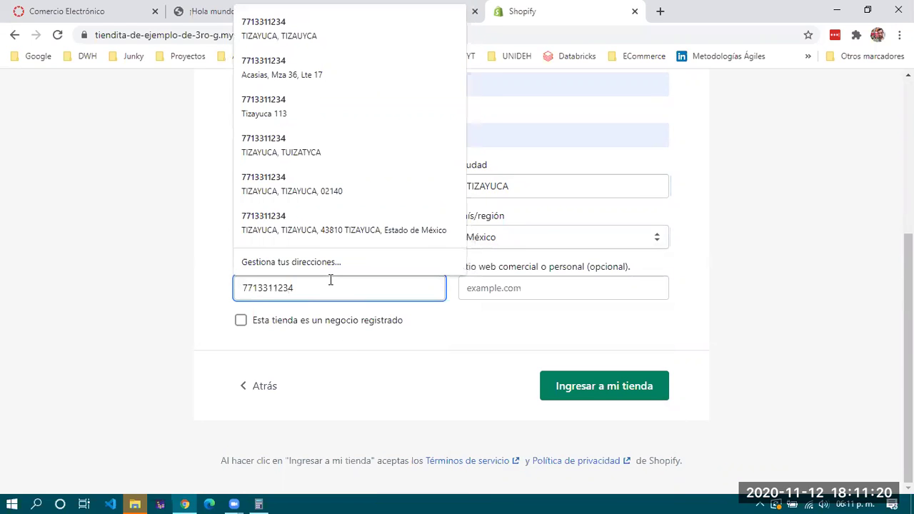
left_click(627, 389)
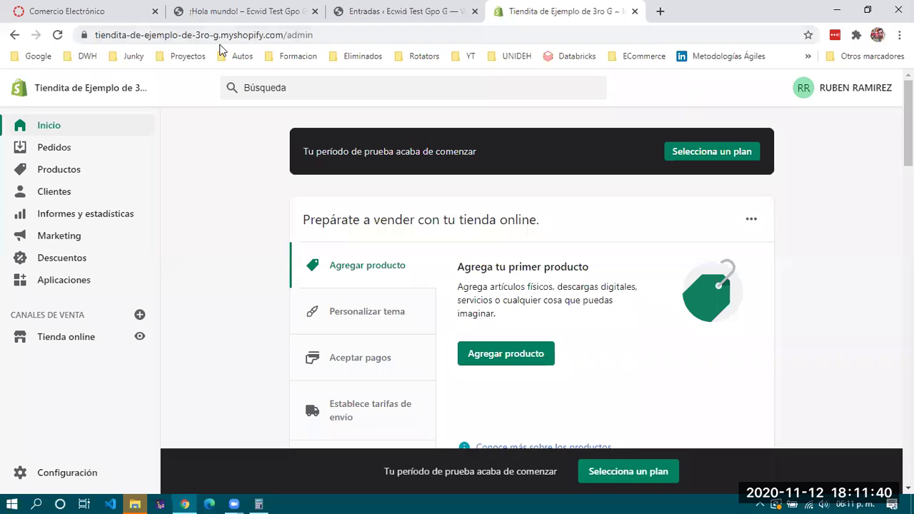
Highlight the store's myshopify domain and the trial-period notice on the admin home
left_click(283, 34)
left_click_drag(220, 35, 91, 36)
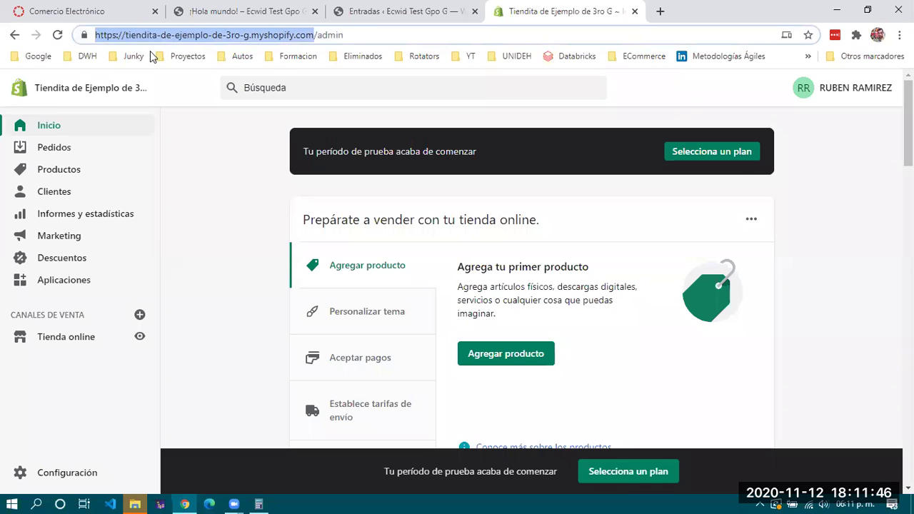
left_click(236, 190)
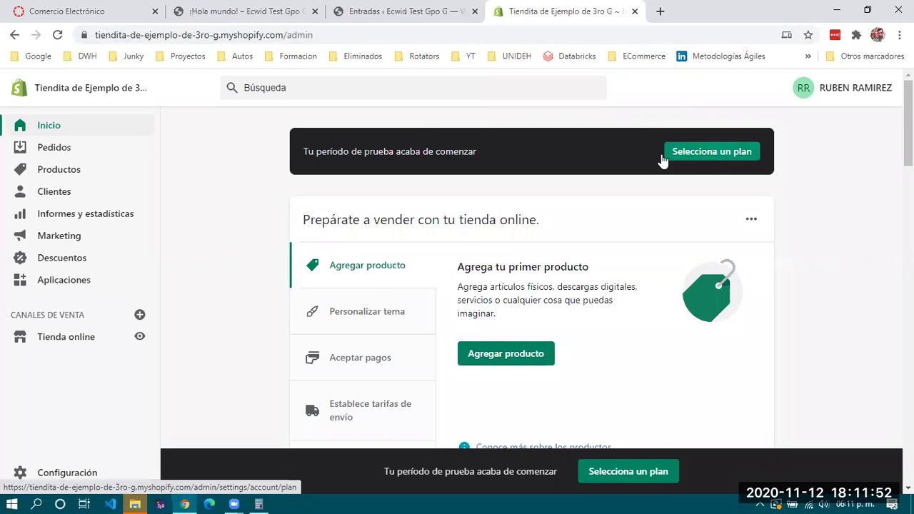
left_click_drag(314, 150, 513, 149)
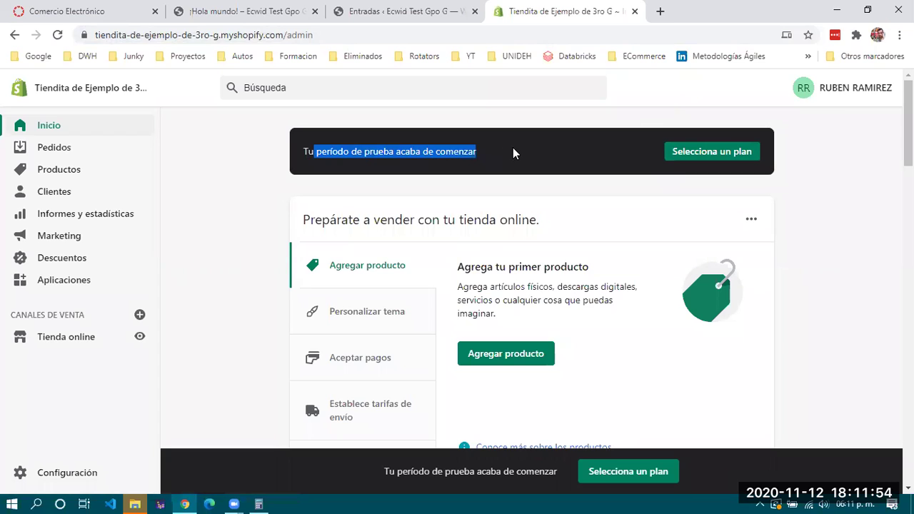
left_click(512, 147)
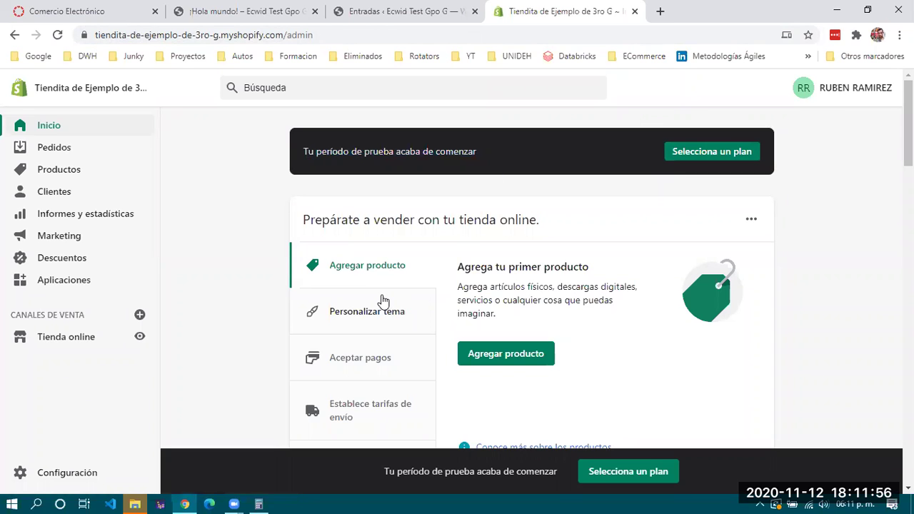
left_click_drag(362, 153, 522, 155)
left_click(523, 154)
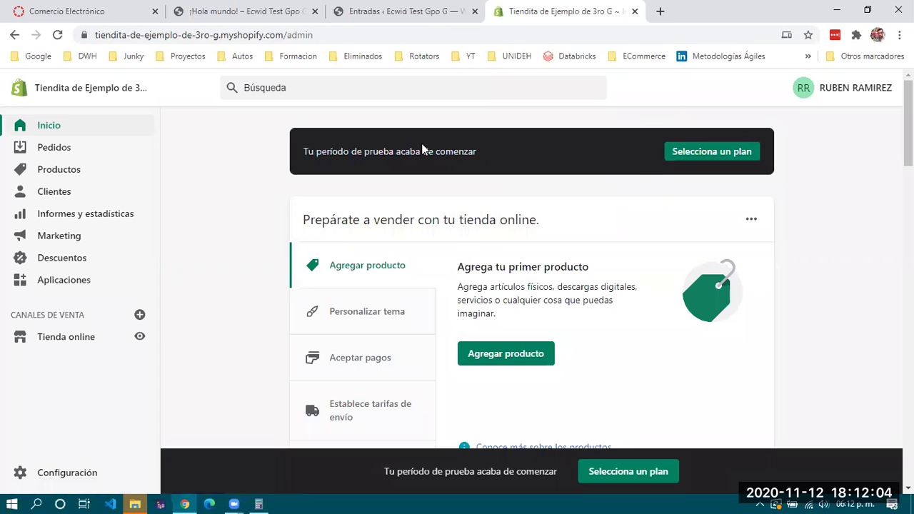
Open the plan choices and highlight Basic Shopify's 29$ monthly price
left_click(624, 463)
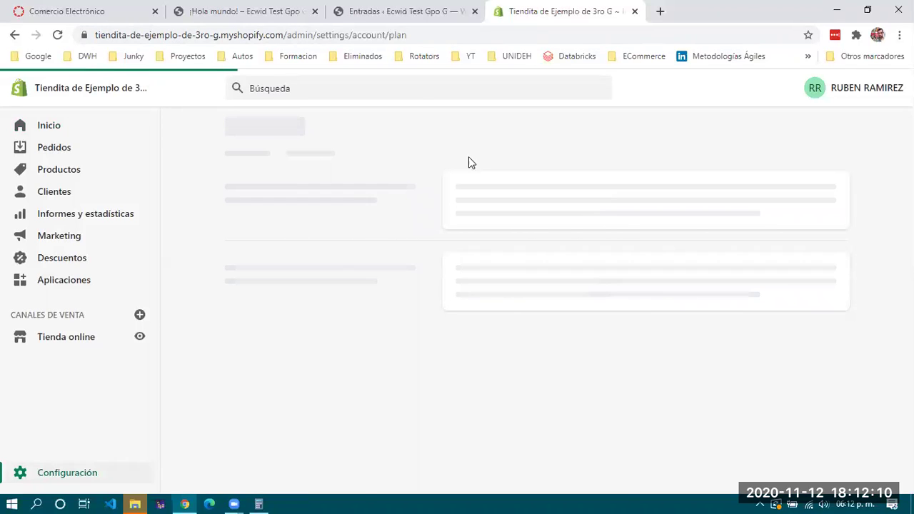
scroll(455, 308, "down", 3)
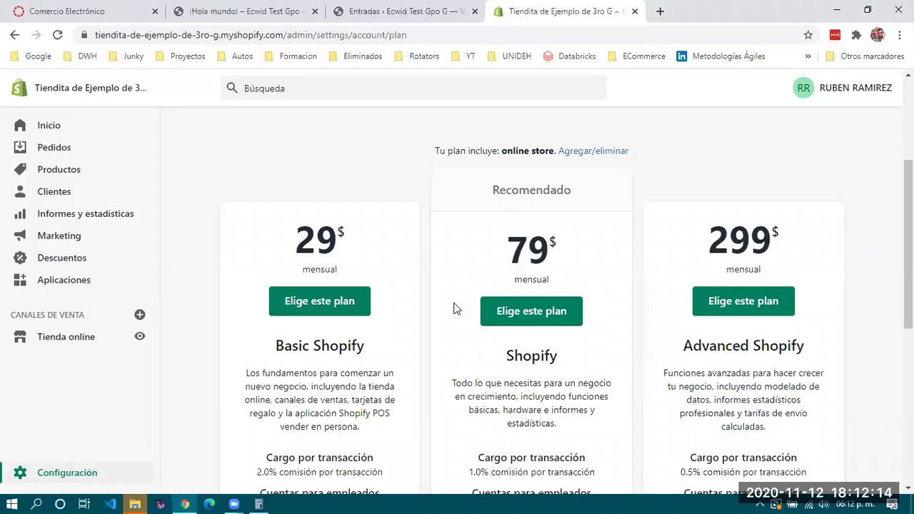
scroll(454, 307, "down", 3)
scroll(452, 306, "up", 3)
left_click_drag(284, 244, 381, 248)
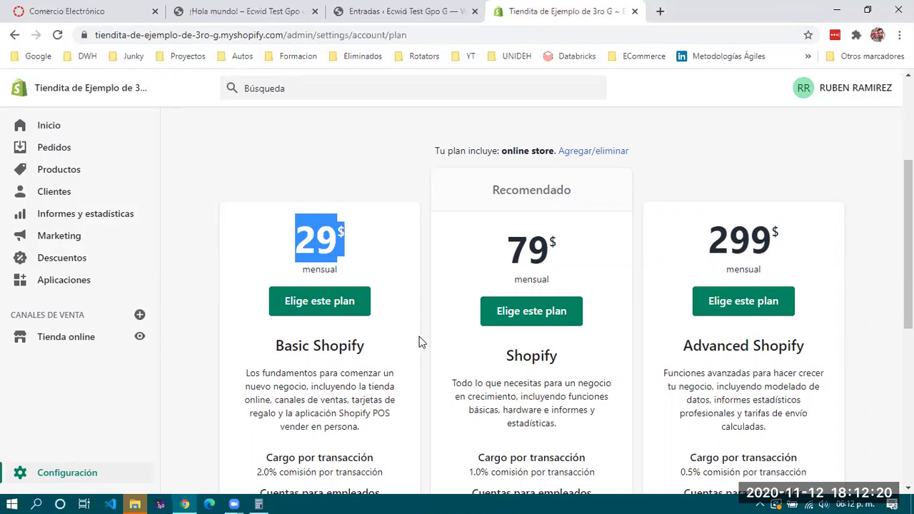
scroll(420, 342, "down", 5)
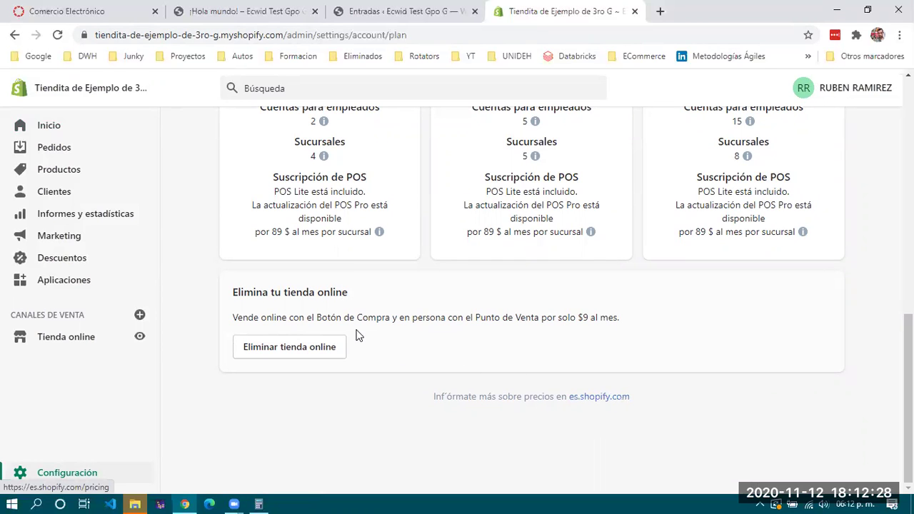
scroll(356, 332, "up", 6)
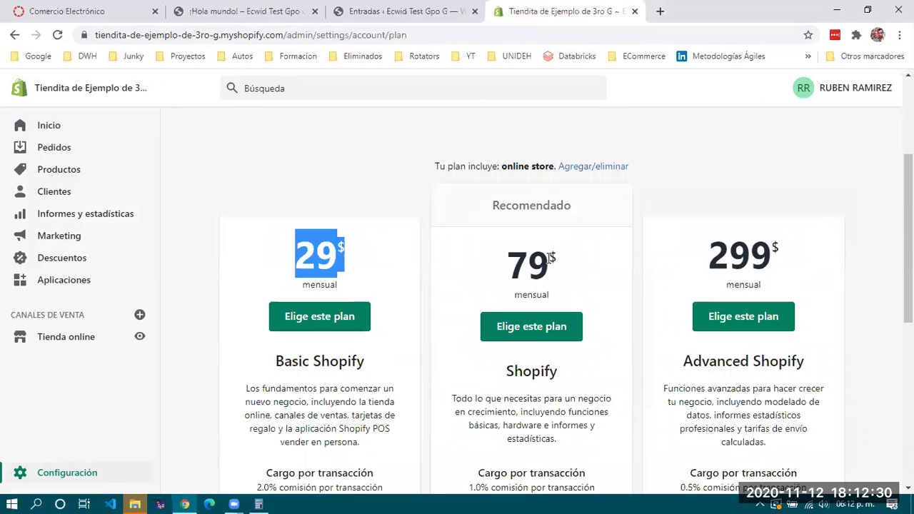
left_click(328, 257)
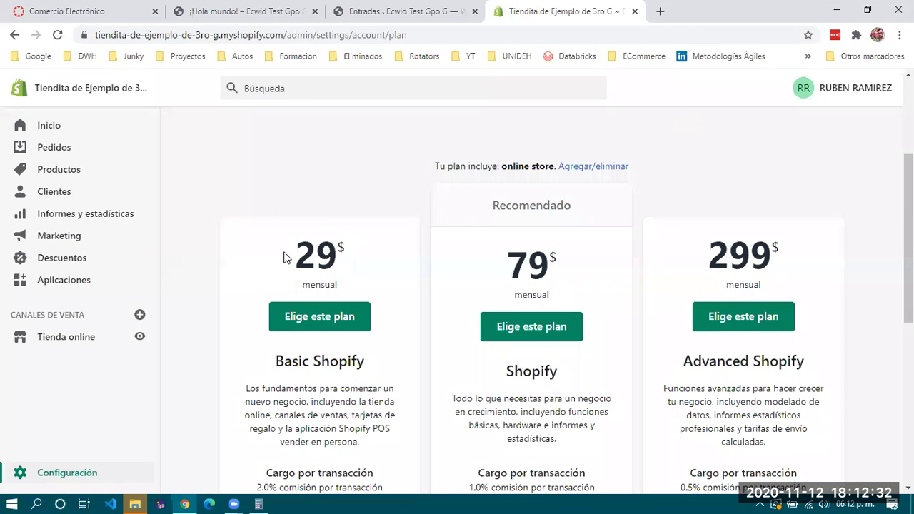
left_click_drag(299, 254, 362, 263)
left_click(362, 258)
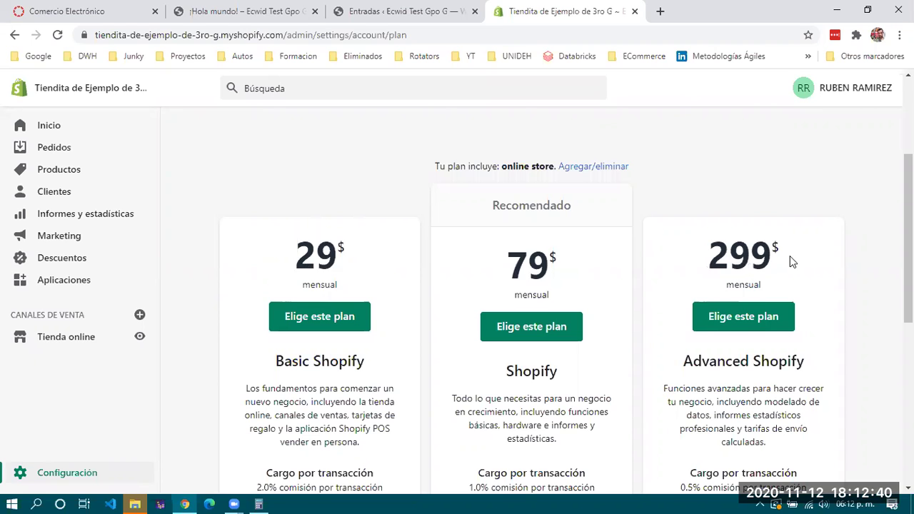
Scroll through the plans and highlight Basic Shopify's transaction fee row
scroll(794, 284, "down", 2)
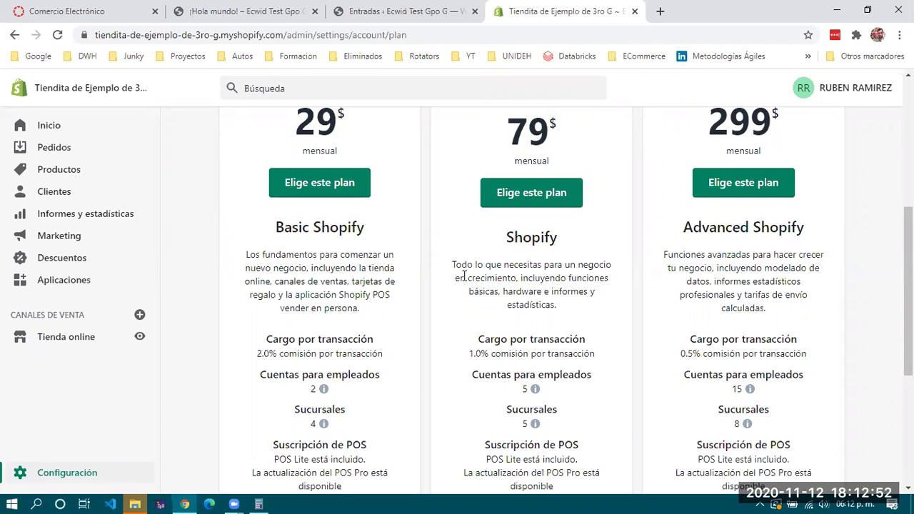
scroll(464, 276, "down", 1)
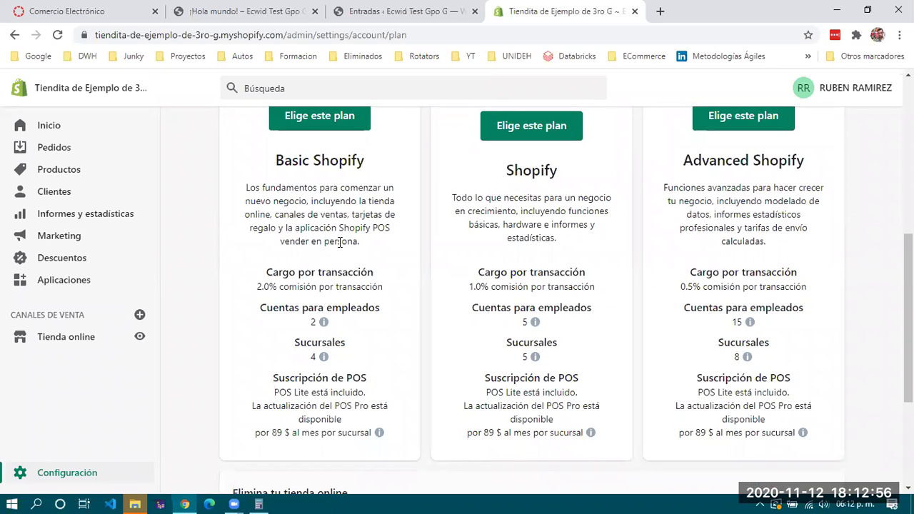
left_click_drag(267, 272, 386, 292)
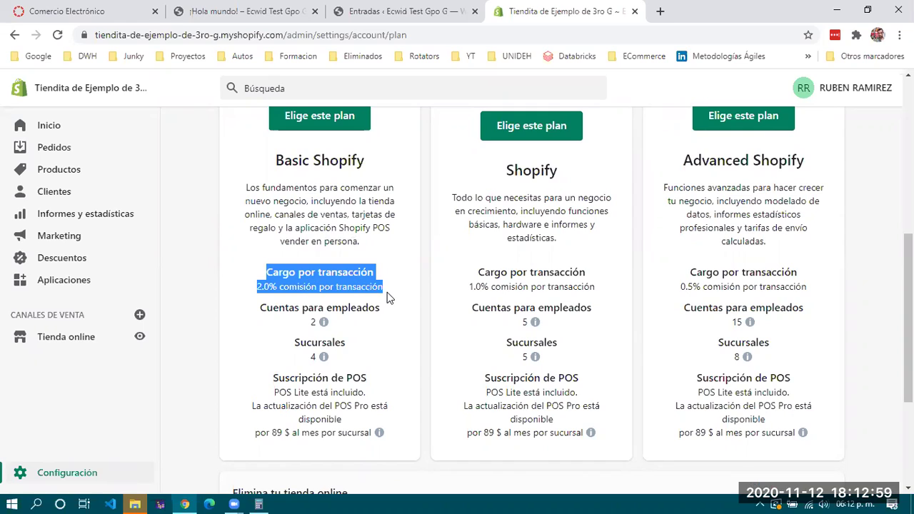
left_click(546, 250)
left_click_drag(267, 273, 386, 293)
scroll(400, 292, "down", 1)
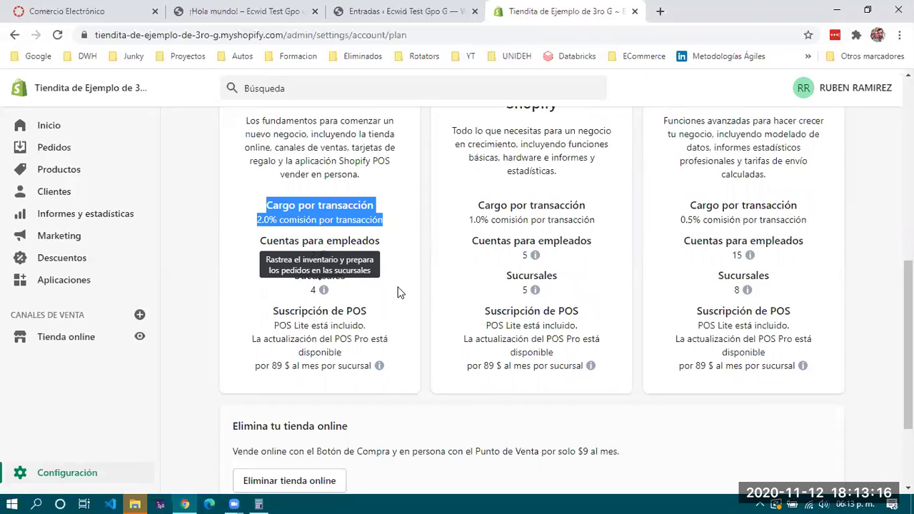
scroll(400, 293, "up", 3)
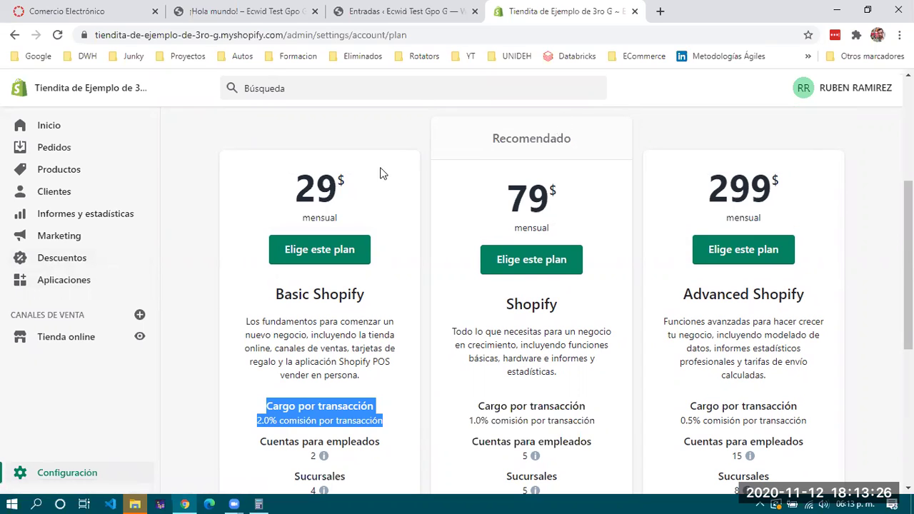
Browse the Aplicaciones page's Vender, Inventario, Marketing and Minorista app recommendations
left_click(69, 286)
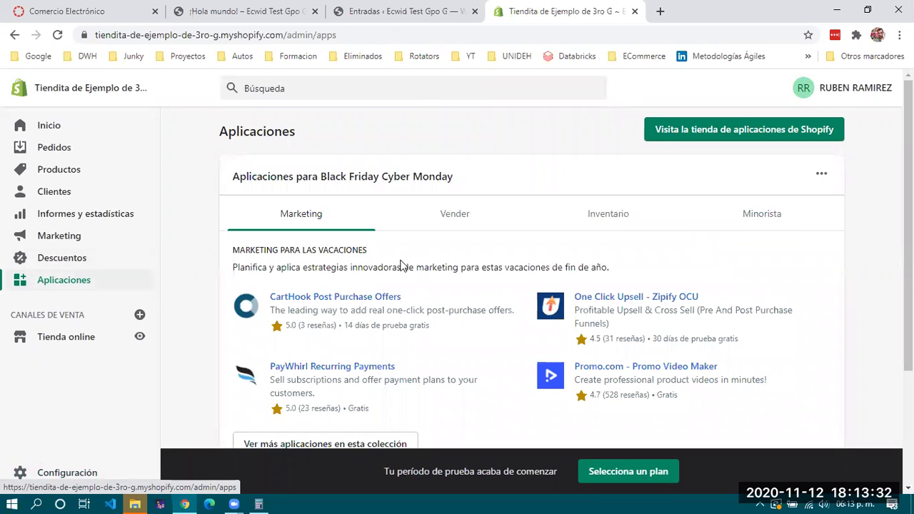
scroll(401, 265, "down", 2)
scroll(402, 264, "up", 2)
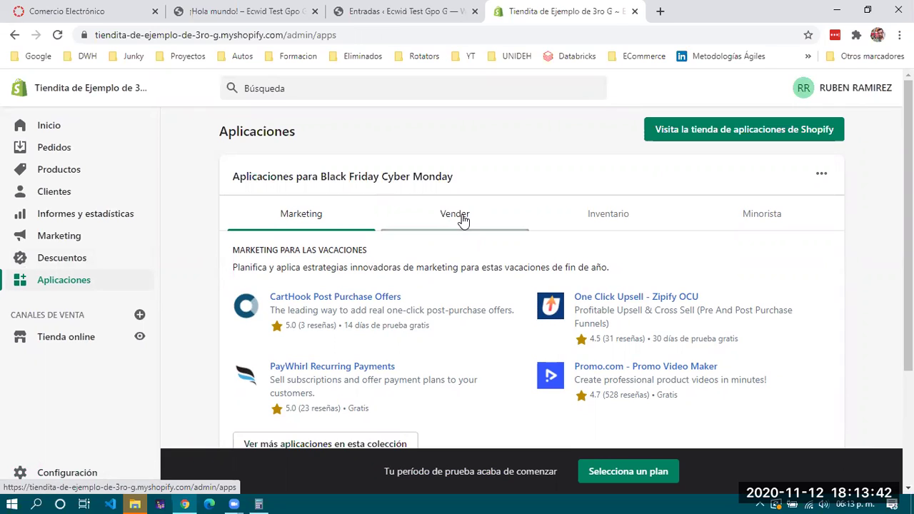
left_click(463, 220)
left_click(610, 225)
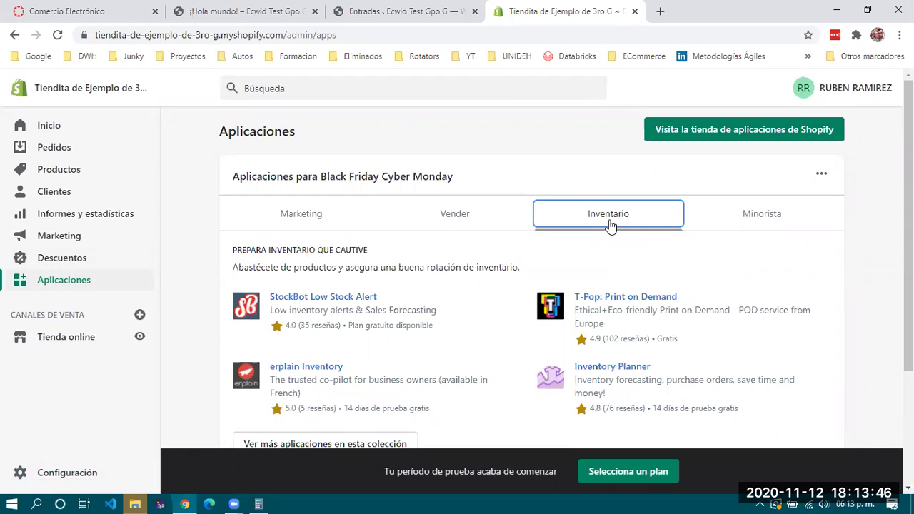
left_click(737, 219)
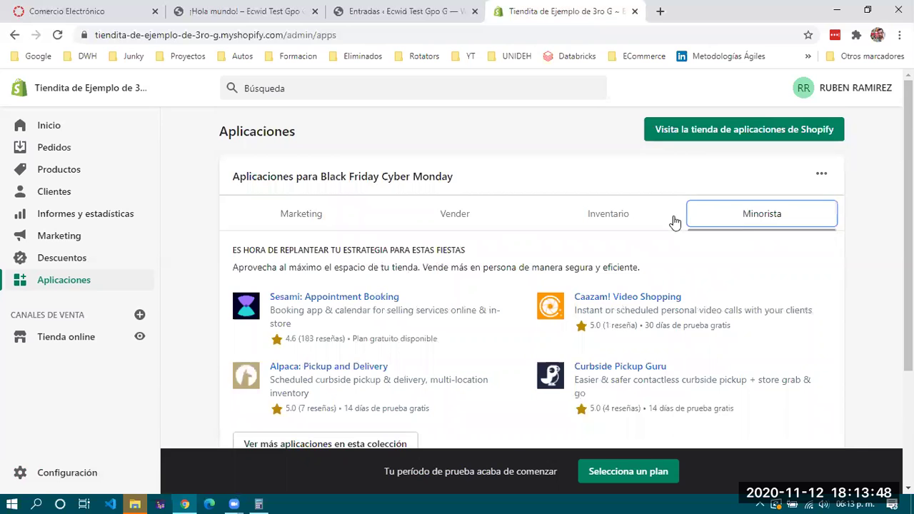
left_click(599, 216)
left_click(493, 223)
left_click(286, 216)
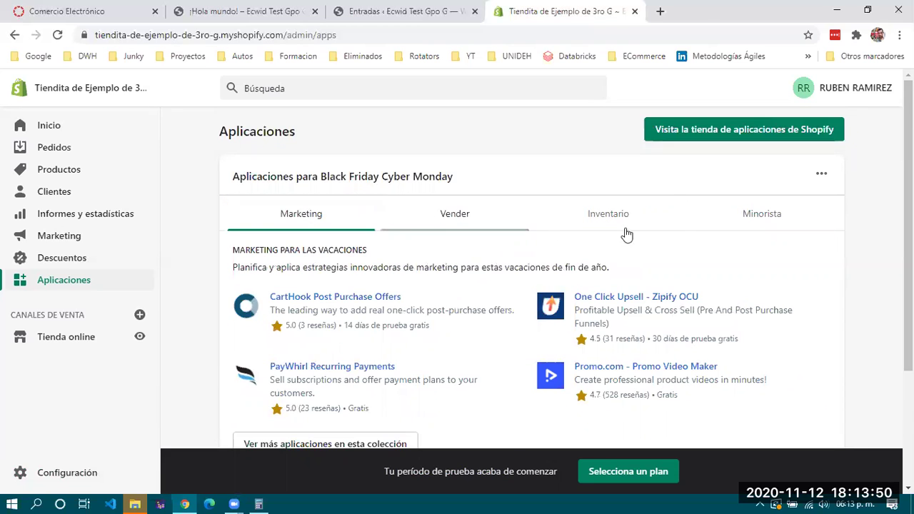
key("Right")
key("Right")
key("Right")
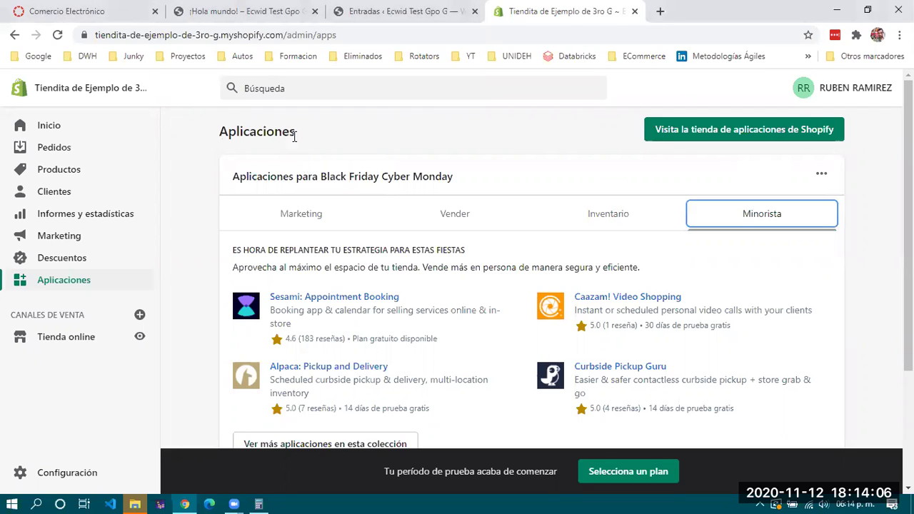
Highlight the Aplicaciones heading, then switch to the ¡Hola mundo! WordPress tab
left_click(319, 140)
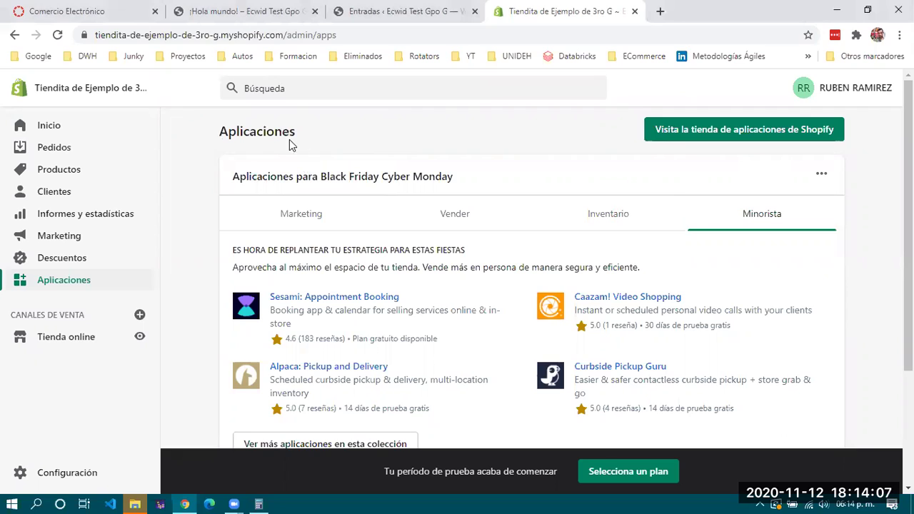
left_click_drag(299, 133, 272, 132)
left_click(202, 126)
double_click(221, 137)
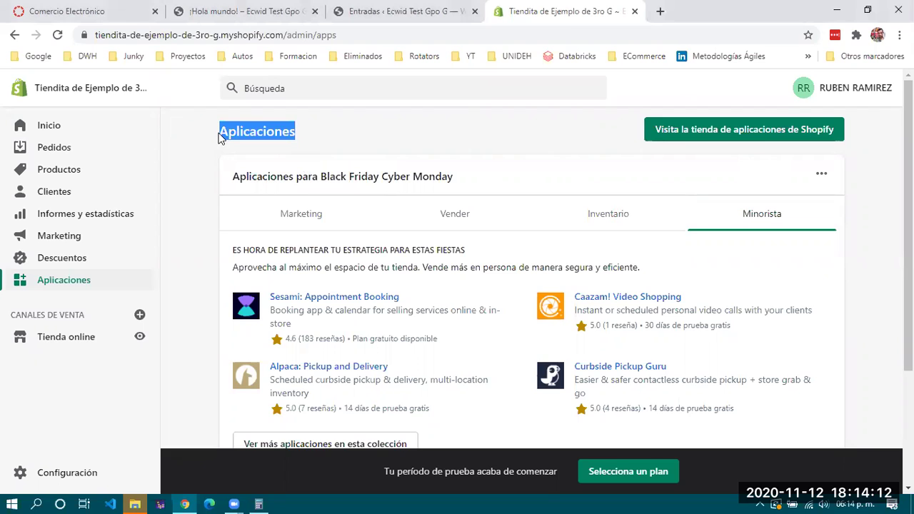
left_click(382, 142)
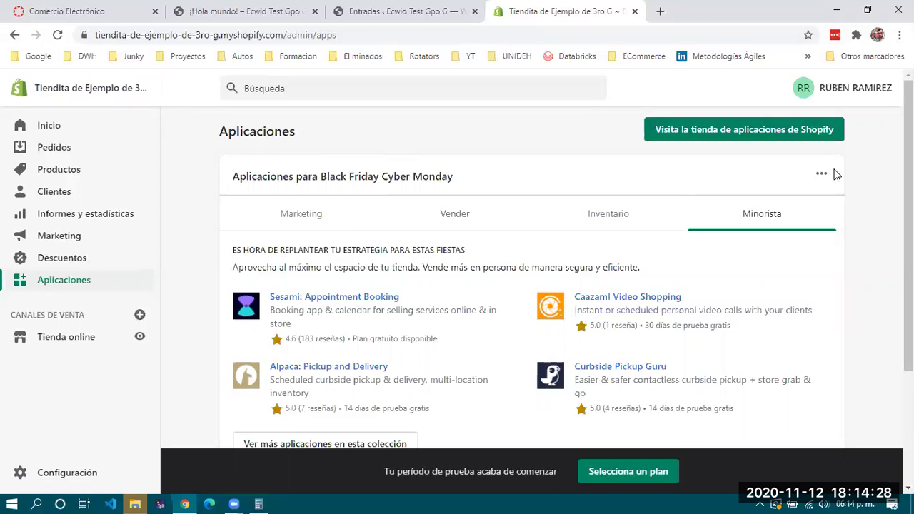
left_click(180, 13)
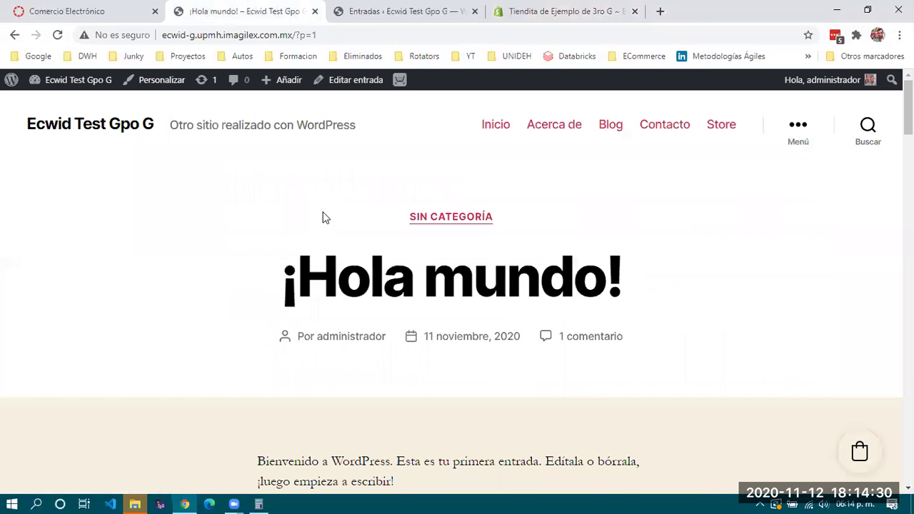
Scroll to Servicios de Consultoria ($500.00) in the product grid, then return via Entradas to Shopify
scroll(322, 217, "down", 4)
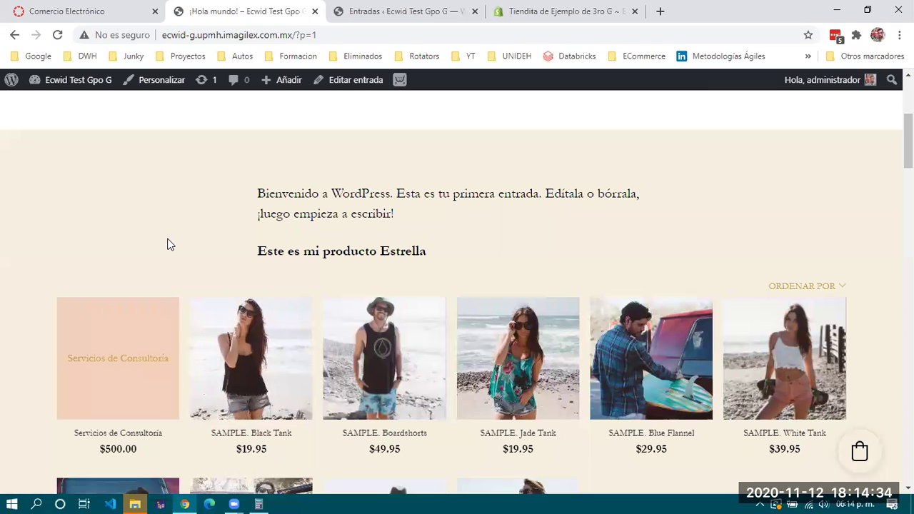
scroll(159, 238, "down", 1)
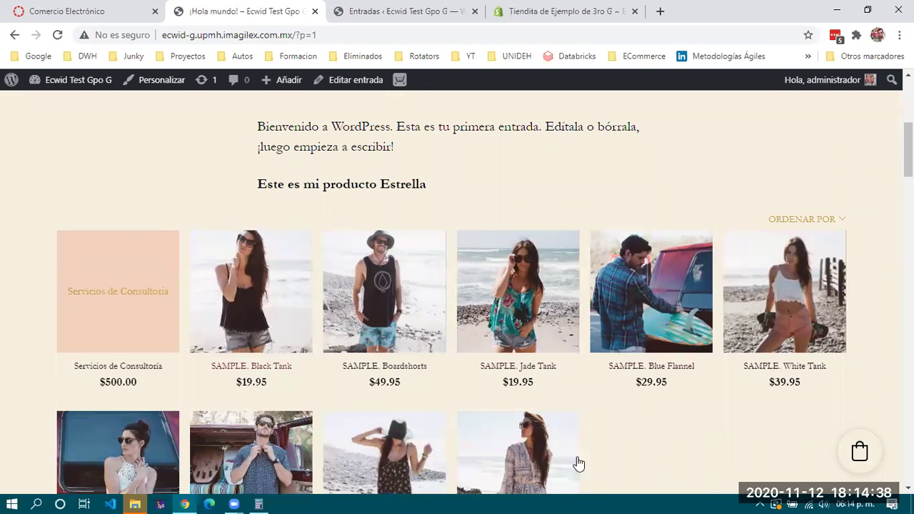
scroll(545, 322, "up", 5)
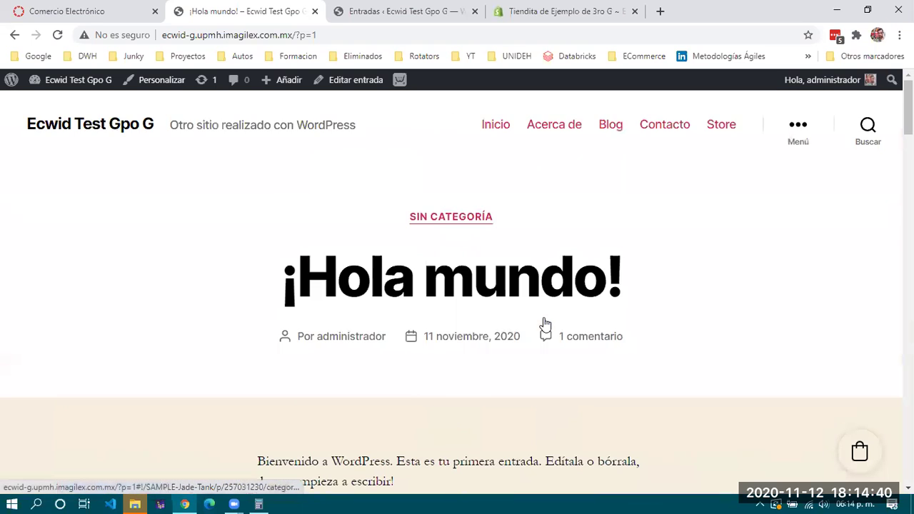
left_click(353, 13)
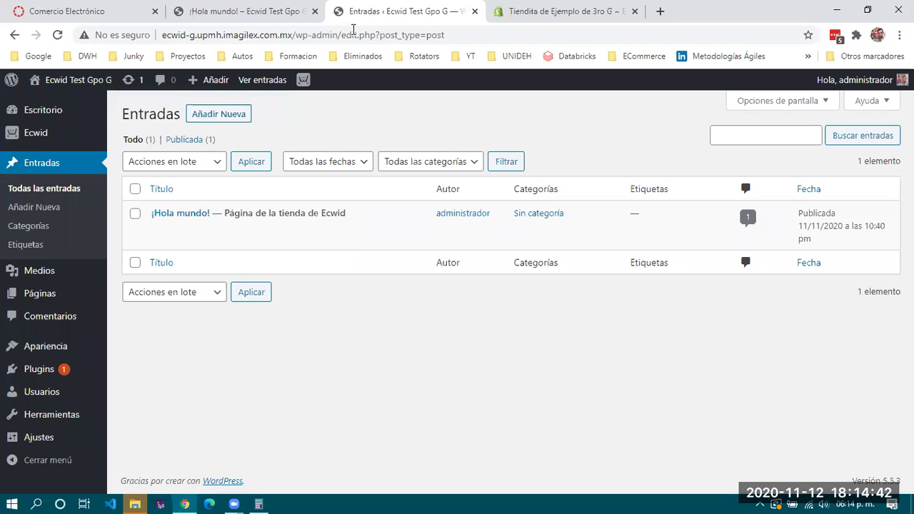
left_click(501, 17)
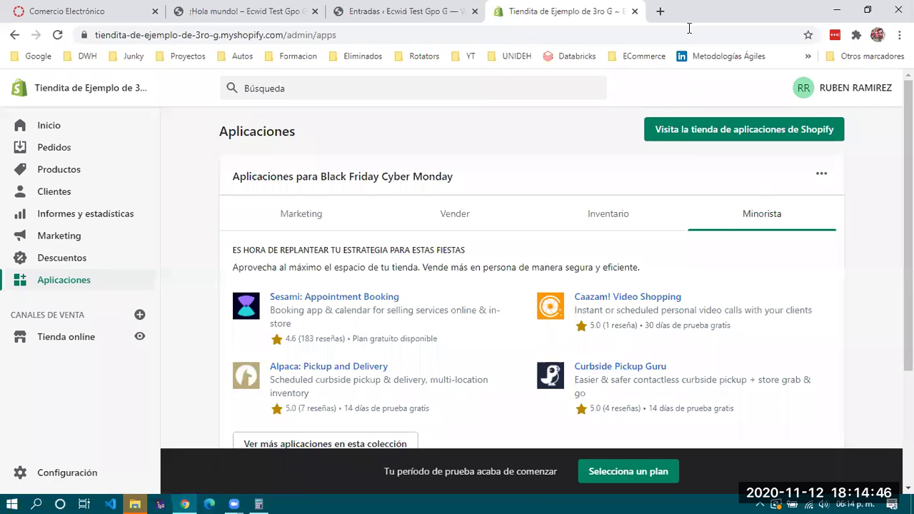
Open Facebook in a new tab and go to the Imagilex page's Más > Tienda section
key("ctrl+t")
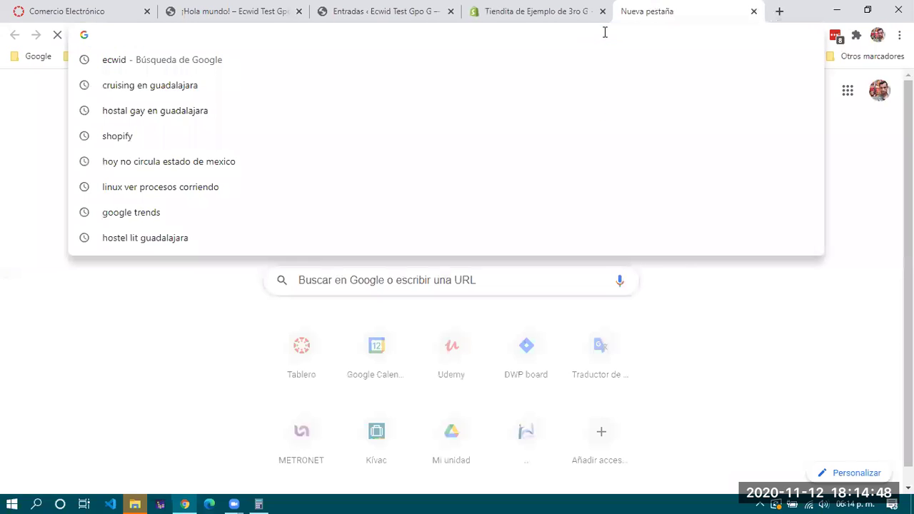
type("FACEbook.com")
key("Return")
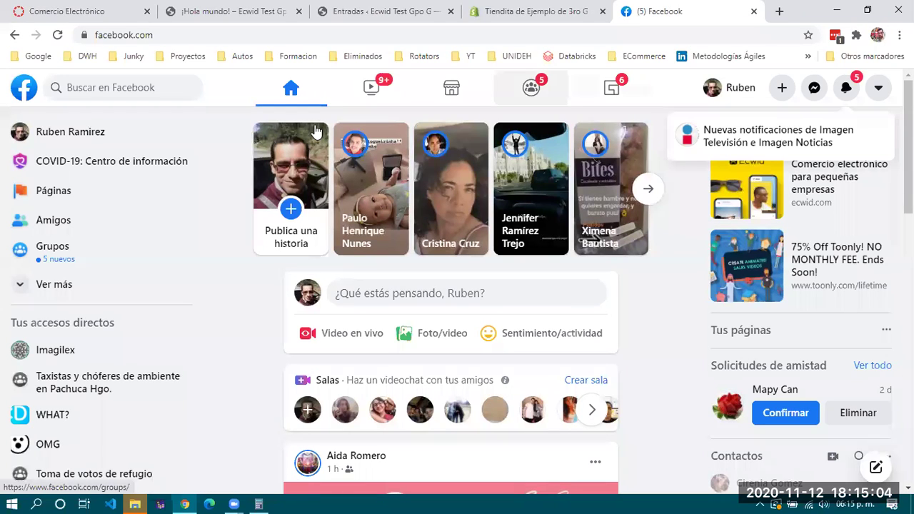
left_click(50, 357)
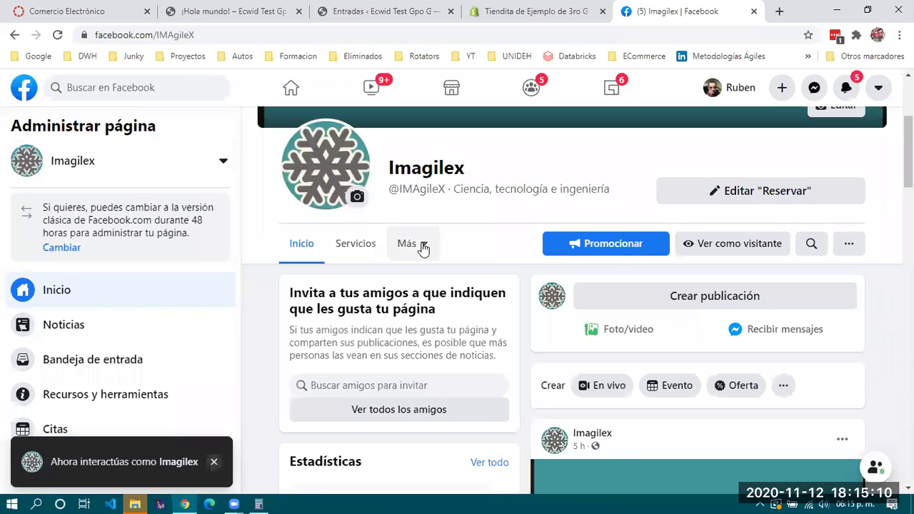
left_click(423, 245)
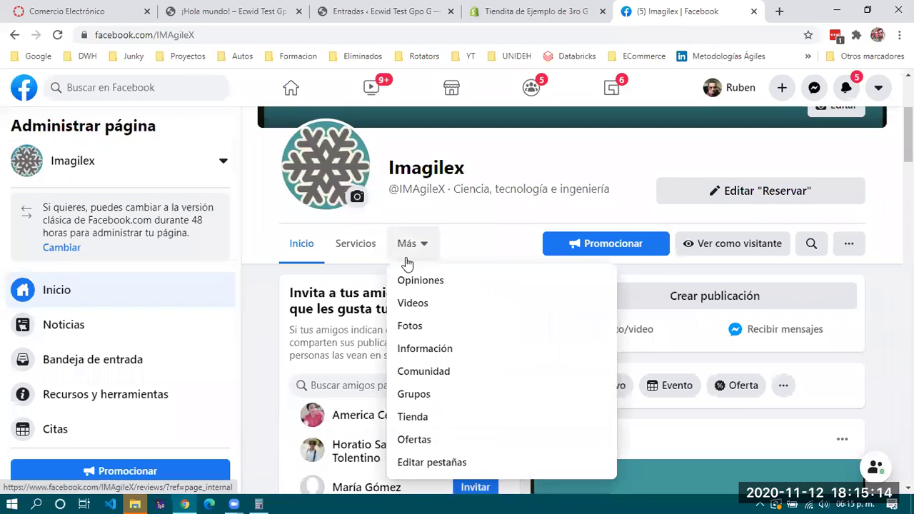
left_click(411, 418)
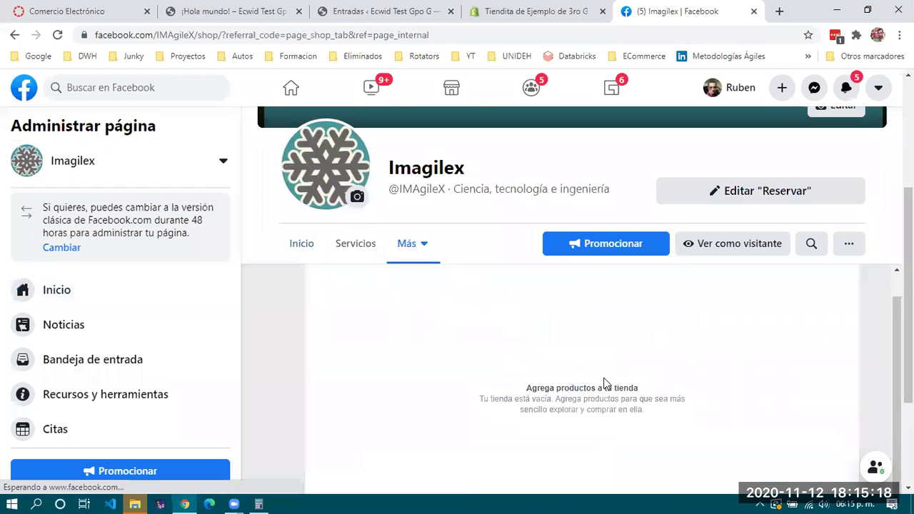
Close the Configurar la tienda prompt and dismiss the new post composer
scroll(603, 378, "up", 3)
scroll(421, 403, "down", 4)
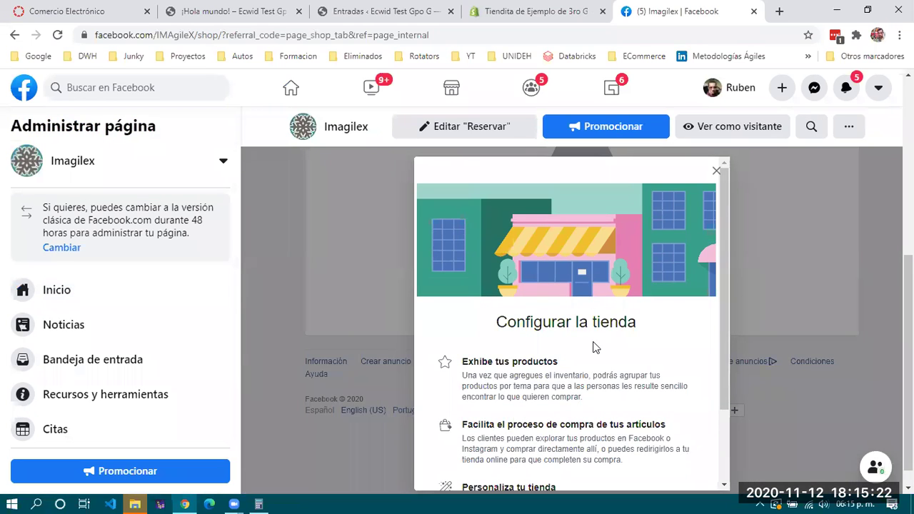
scroll(595, 350, "down", 2)
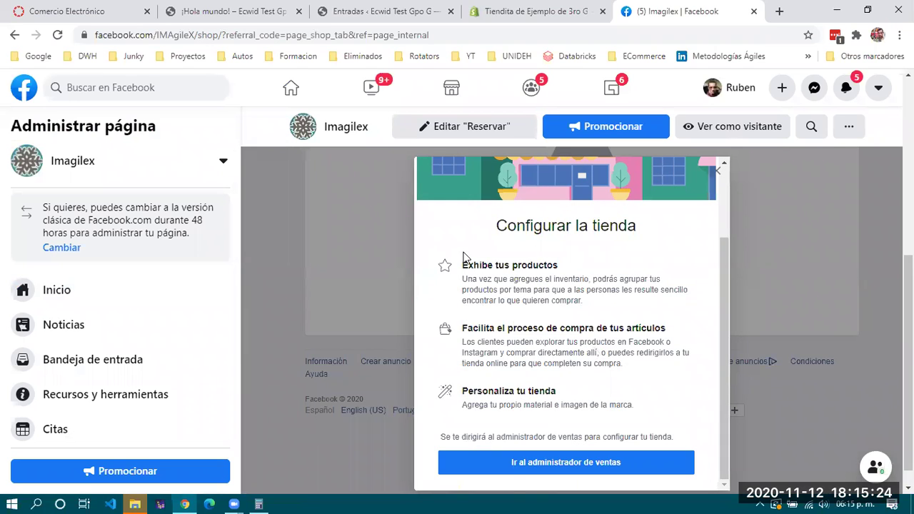
scroll(531, 406, "up", 2)
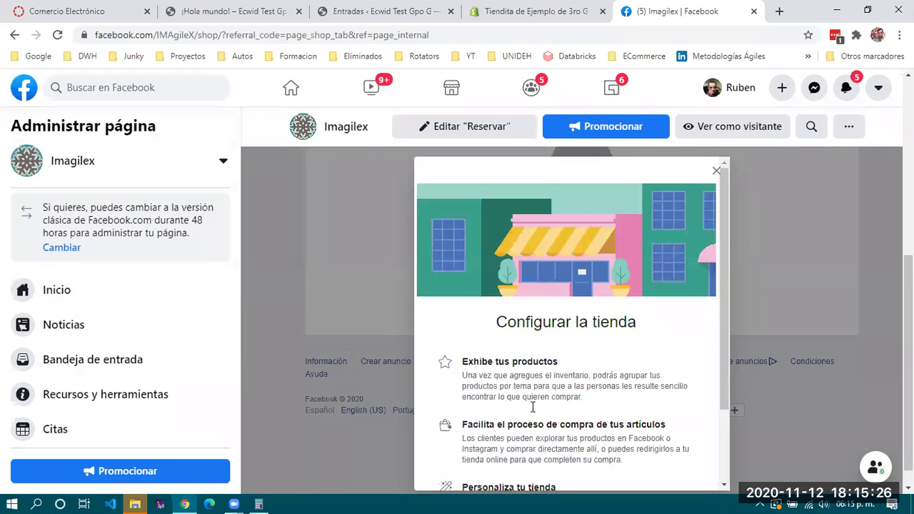
left_click(714, 174)
left_click(711, 178)
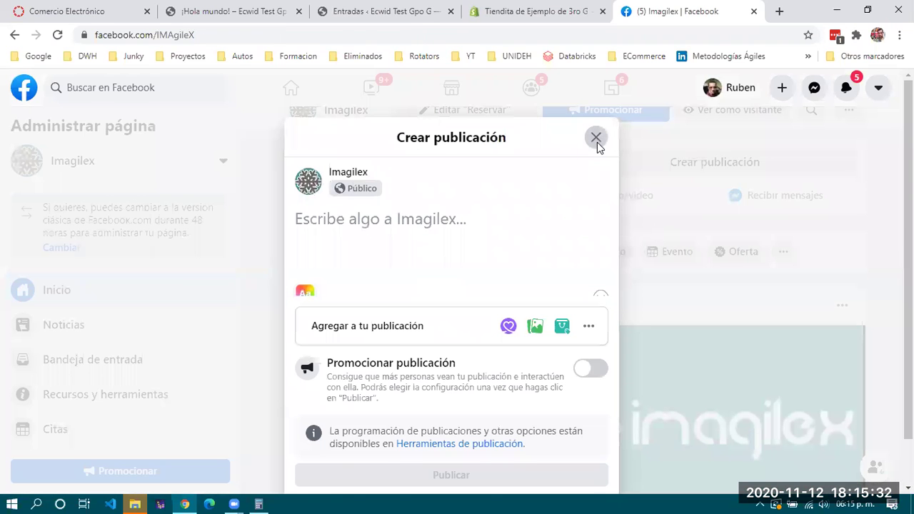
left_click(596, 143)
Reopen Tienda, close it back to Inicio, and return to the Tiendita de Ejemplo tab
scroll(606, 360, "up", 5)
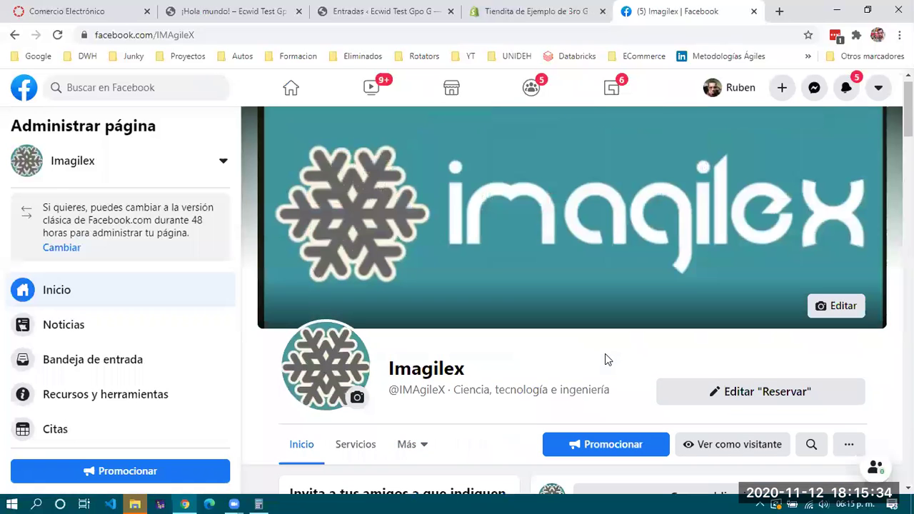
scroll(604, 353, "down", 3)
left_click(410, 244)
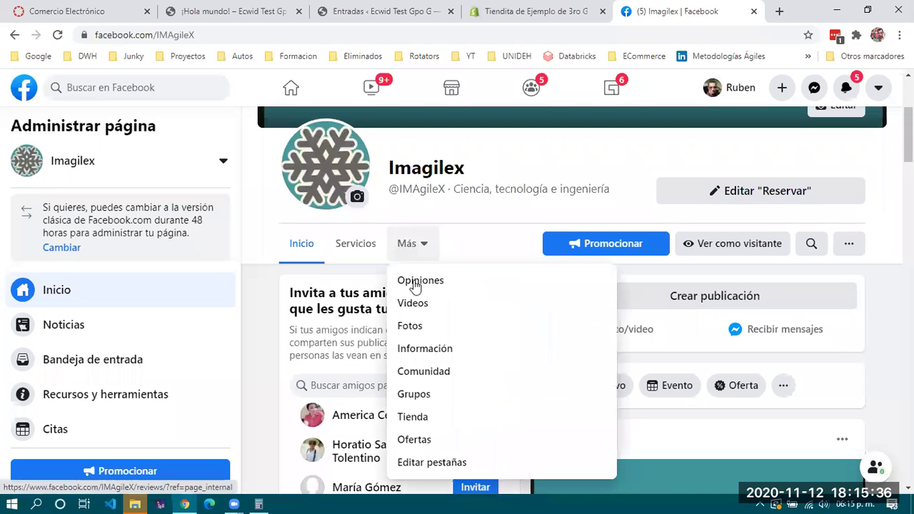
left_click(418, 419)
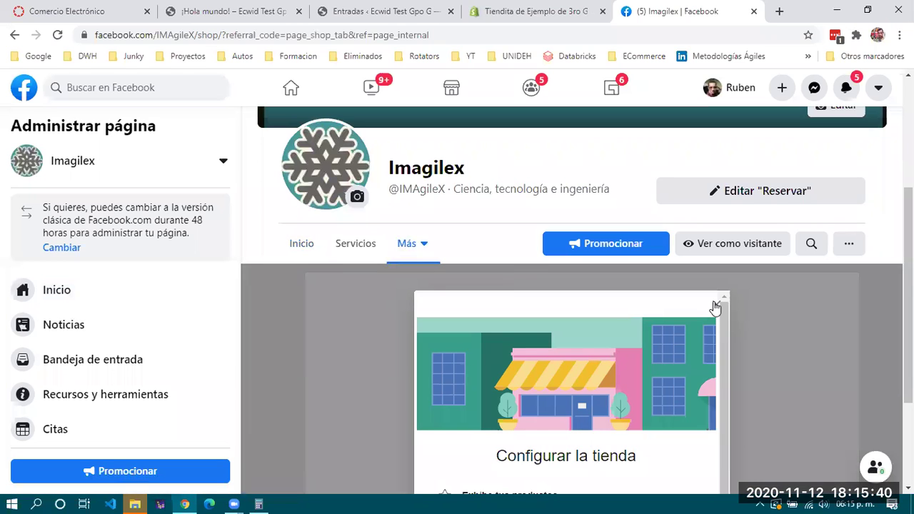
left_click(716, 306)
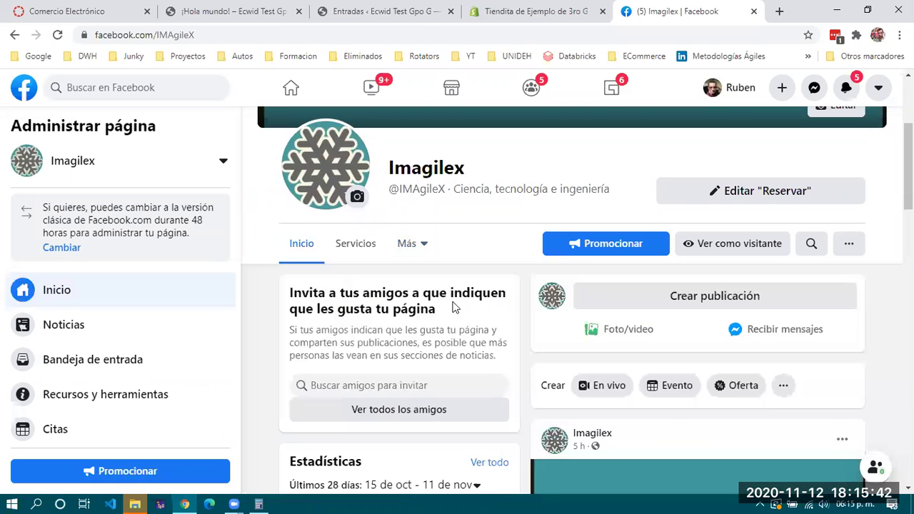
scroll(449, 298, "down", 1)
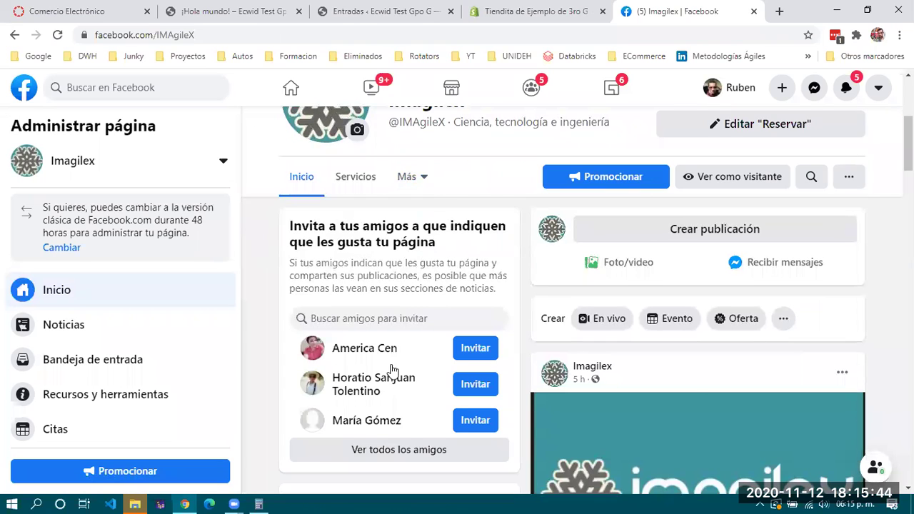
left_click(546, 13)
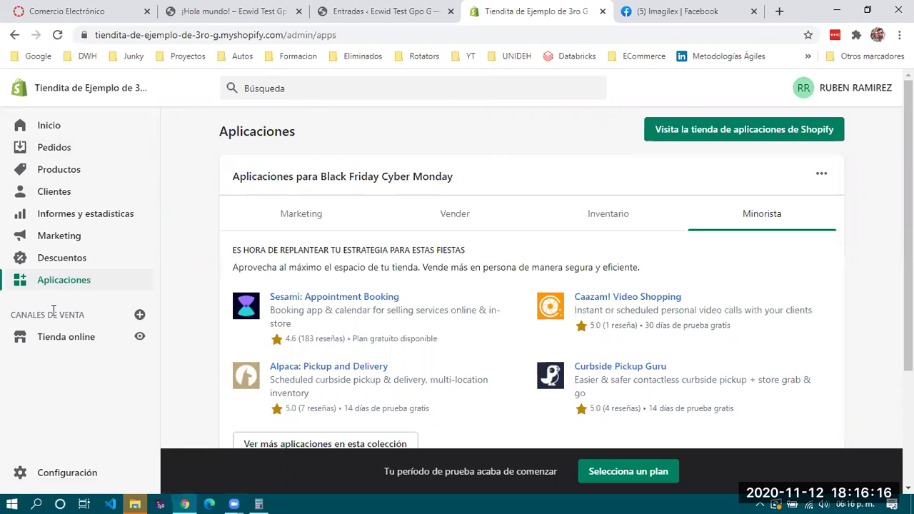
Check the empty Pedidos and Productos lists, then start a new product with Agregar producto
left_click(61, 154)
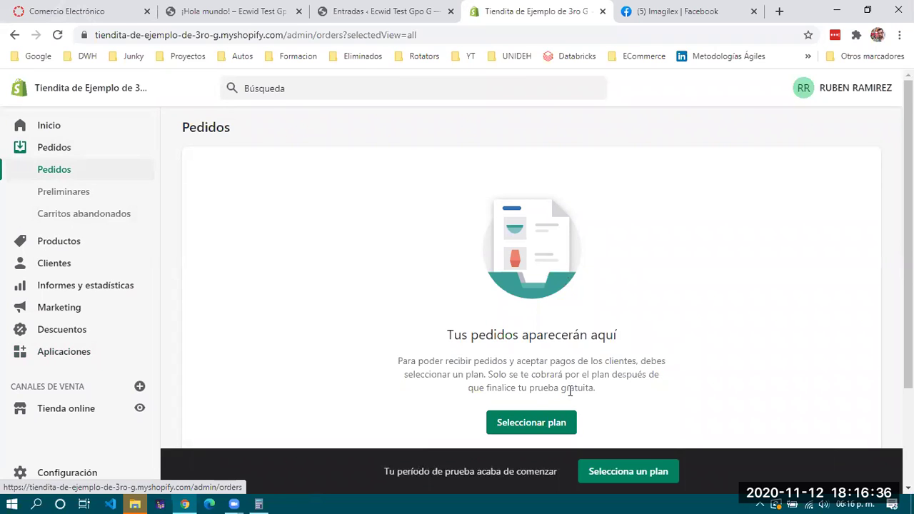
left_click_drag(624, 402, 507, 357)
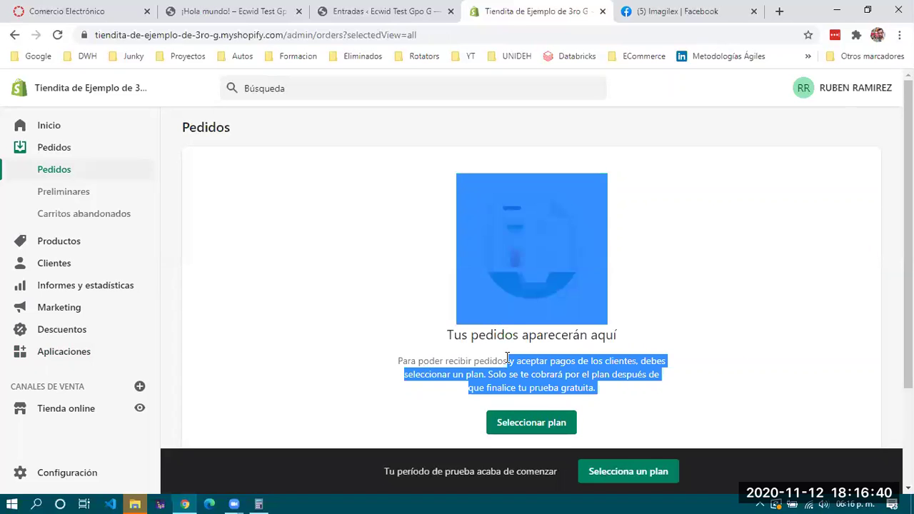
left_click(506, 357)
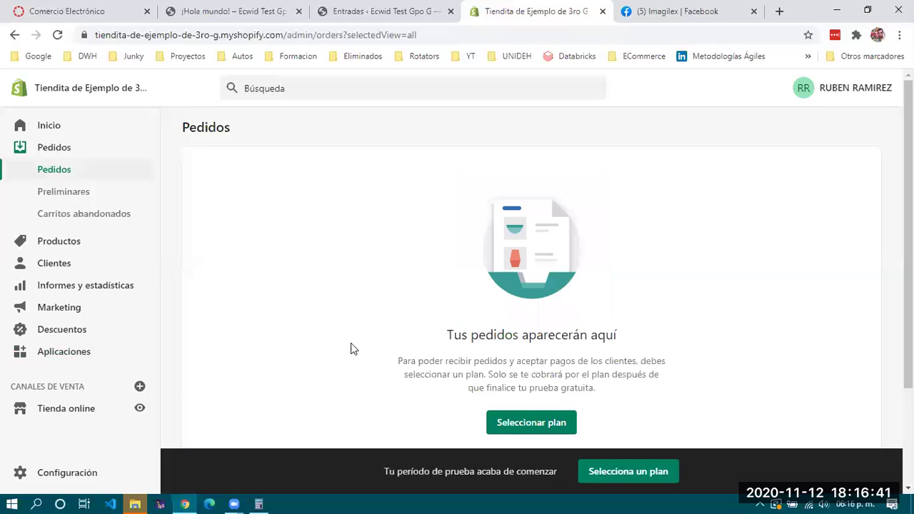
left_click(57, 244)
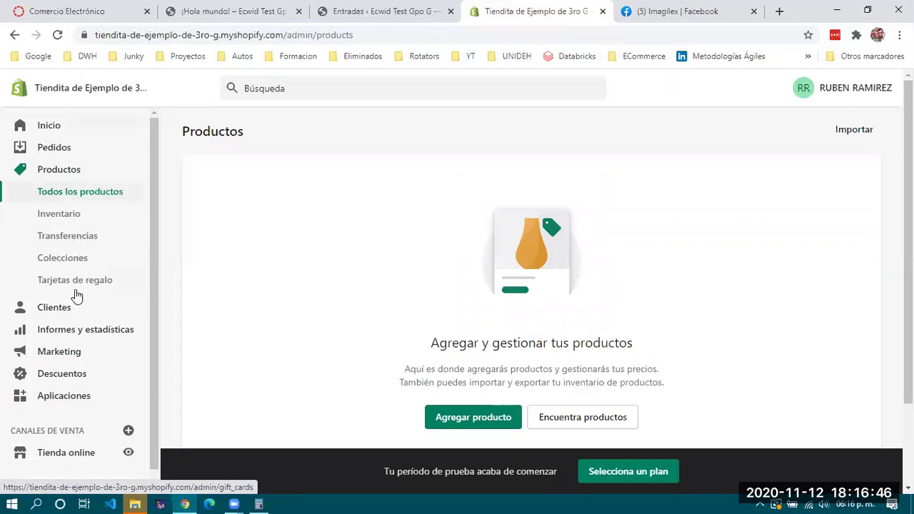
left_click(454, 416)
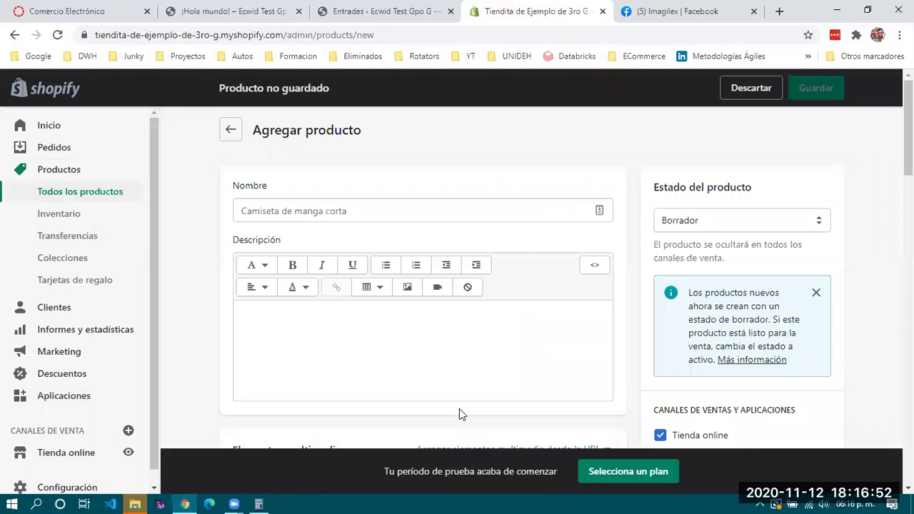
Name the product 'Servicio de Consultoria 01', fixing the wrongly capitalised first attempt
left_click(301, 207)
scroll(302, 206, "down", 3)
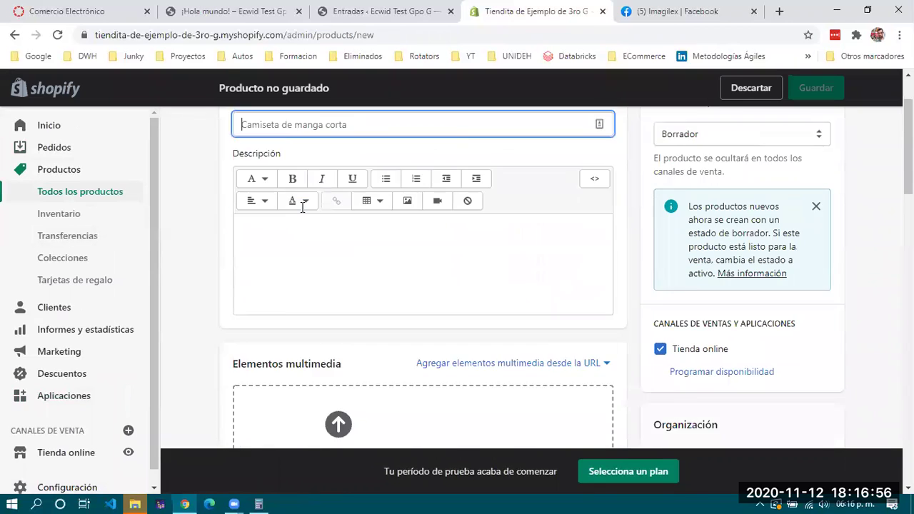
scroll(302, 210, "up", 3)
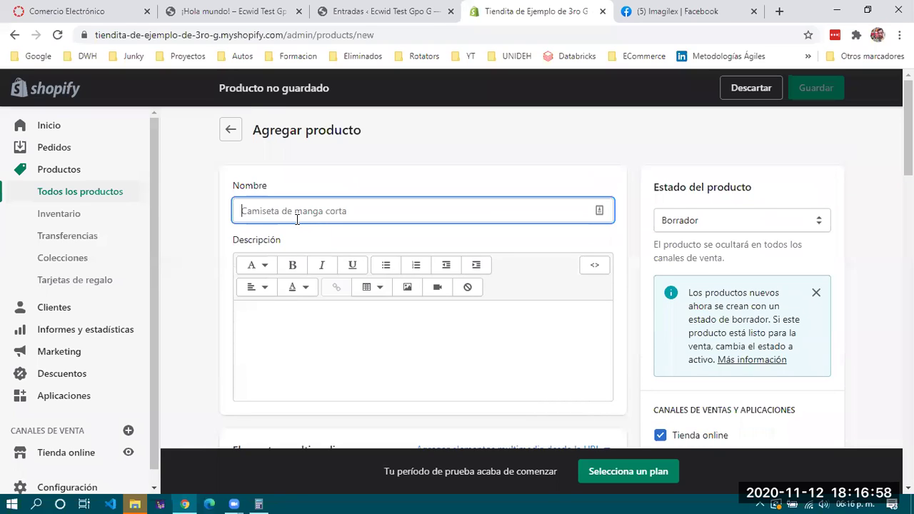
type("sERVICIO")
key("ctrl+a")
key("BackSpace")
type("Servicio de Consu")
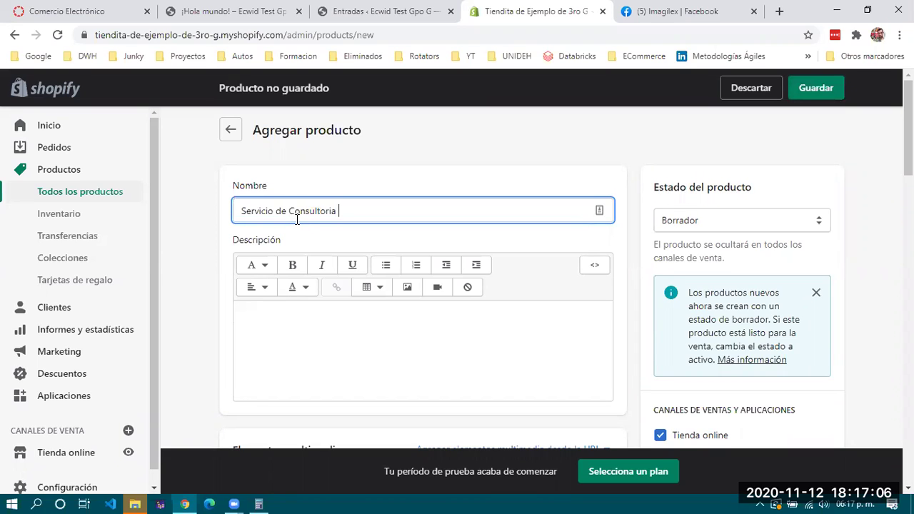
Describe it as 'Consultoria en General' and set Estado del producto to Activo
left_click(459, 319)
type("Consultoria en General")
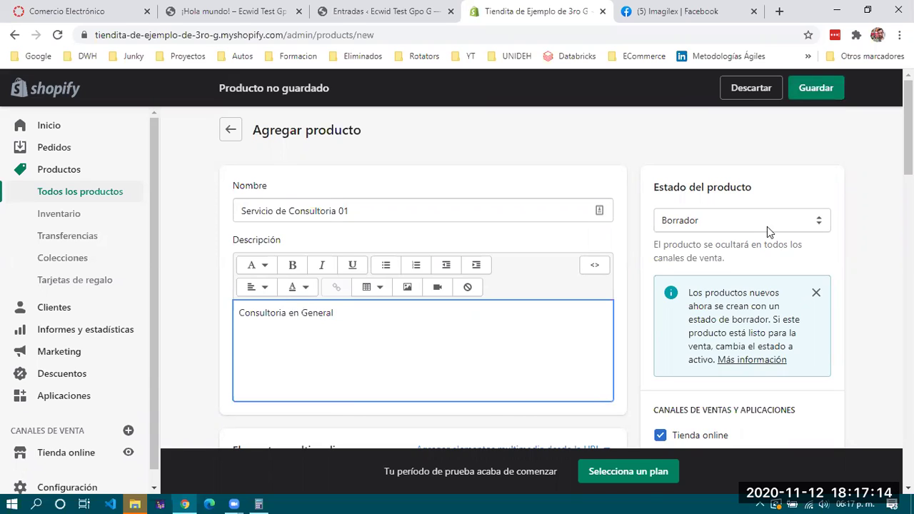
left_click(765, 224)
left_click(703, 237)
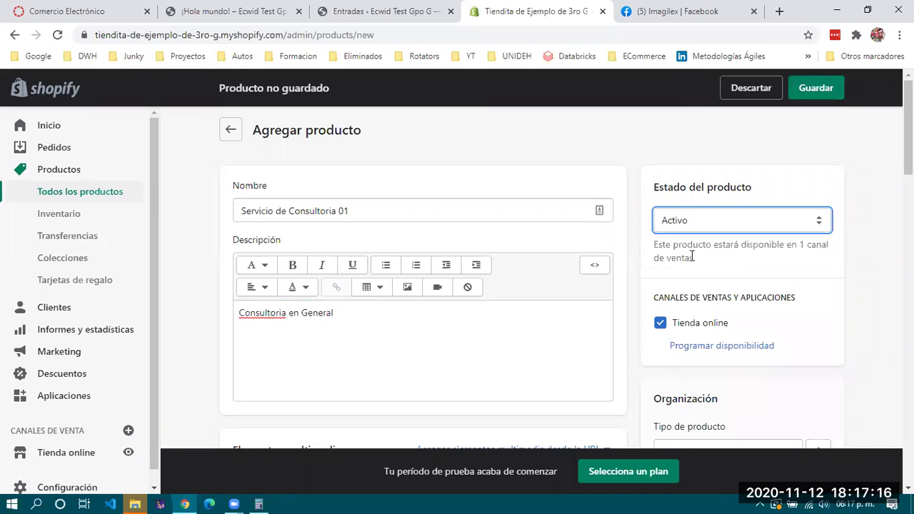
scroll(690, 256, "down", 3)
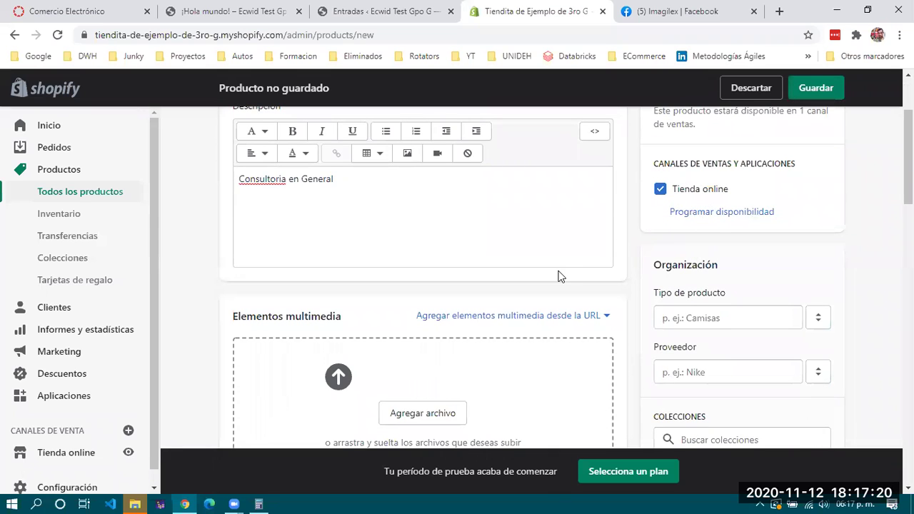
scroll(558, 275, "down", 2)
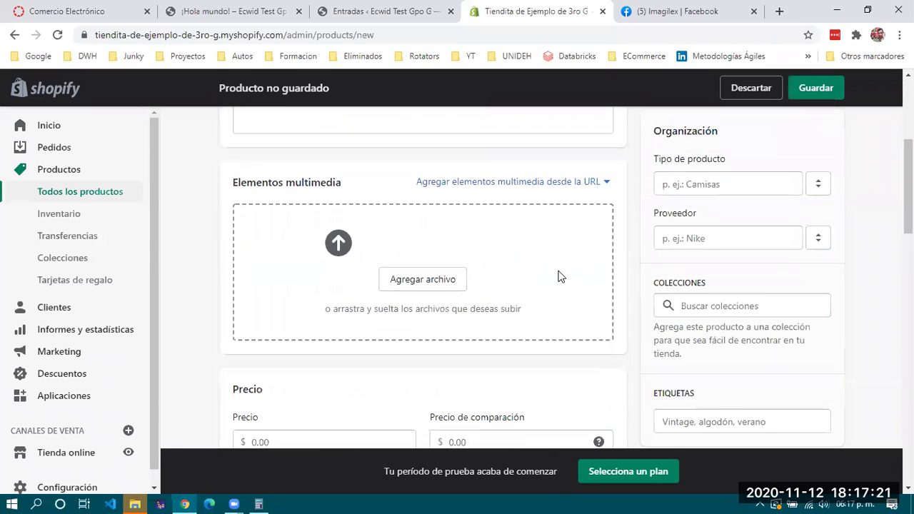
left_click(419, 278)
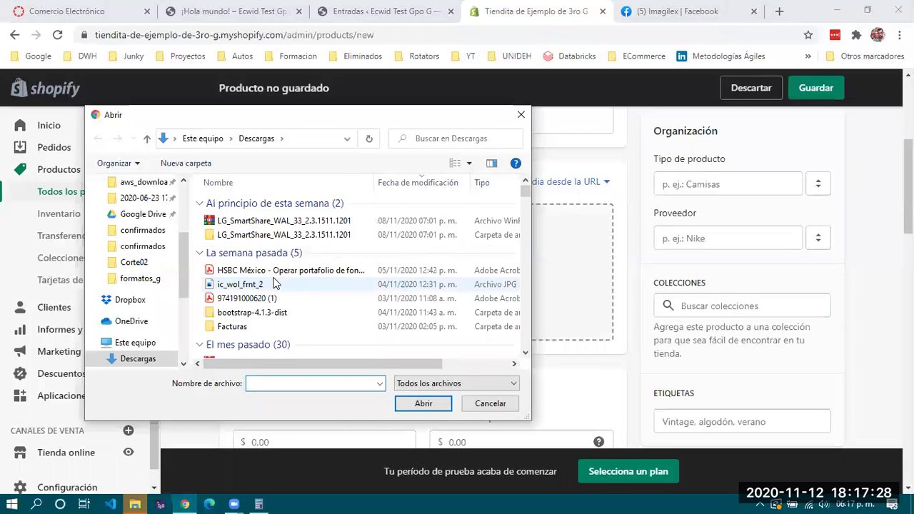
Upload bkg01 from Descargas as the product's media image
left_click(256, 285)
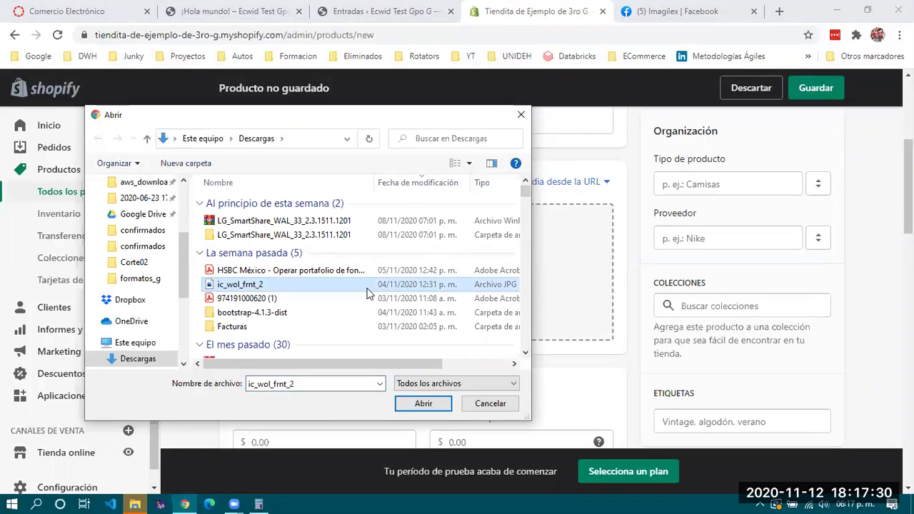
scroll(357, 293, "down", 4)
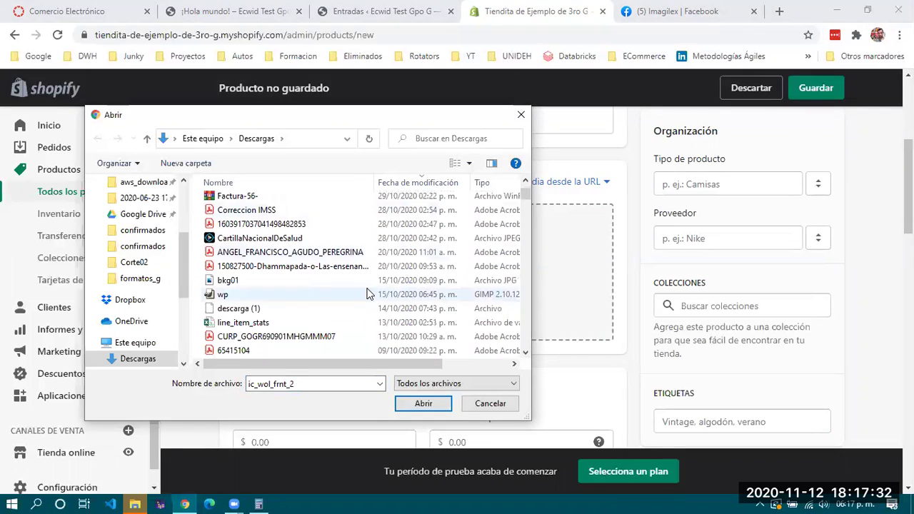
left_click(265, 280)
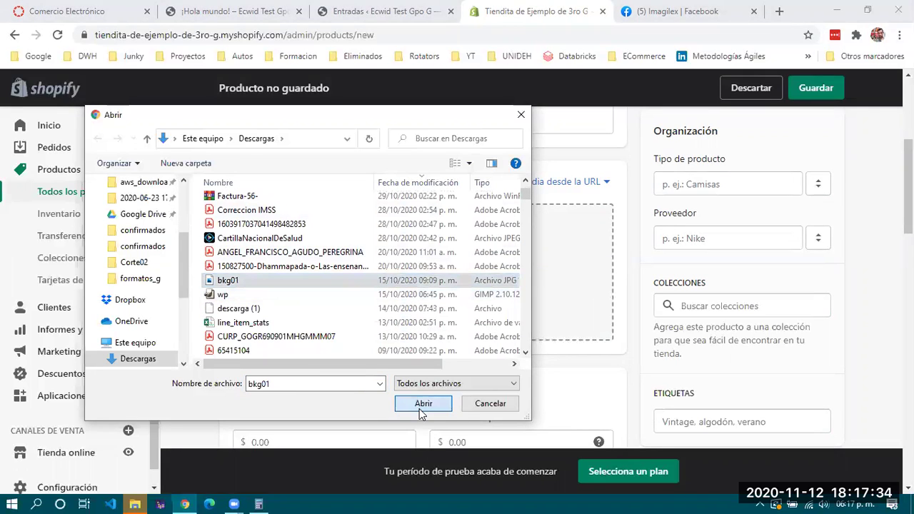
left_click(420, 404)
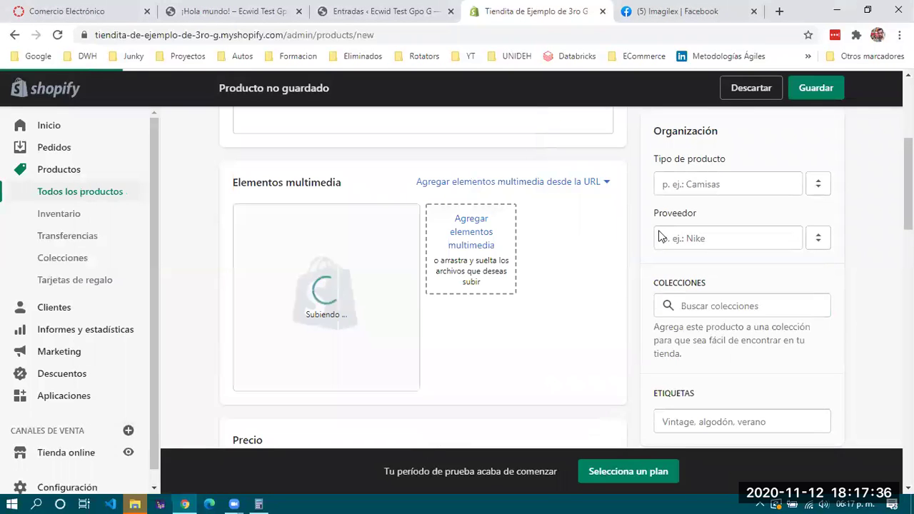
Leave the product type field empty and move to the vendor field
left_click(704, 180)
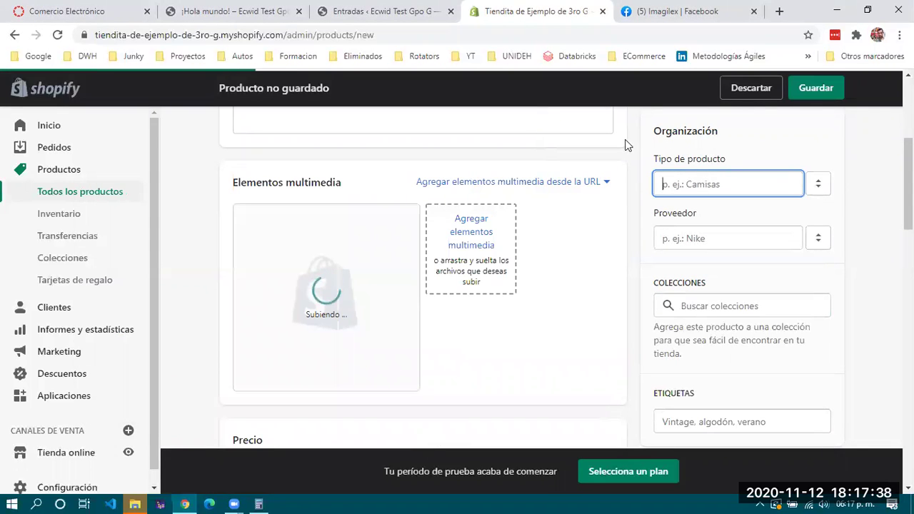
left_click(699, 227)
left_click(696, 238)
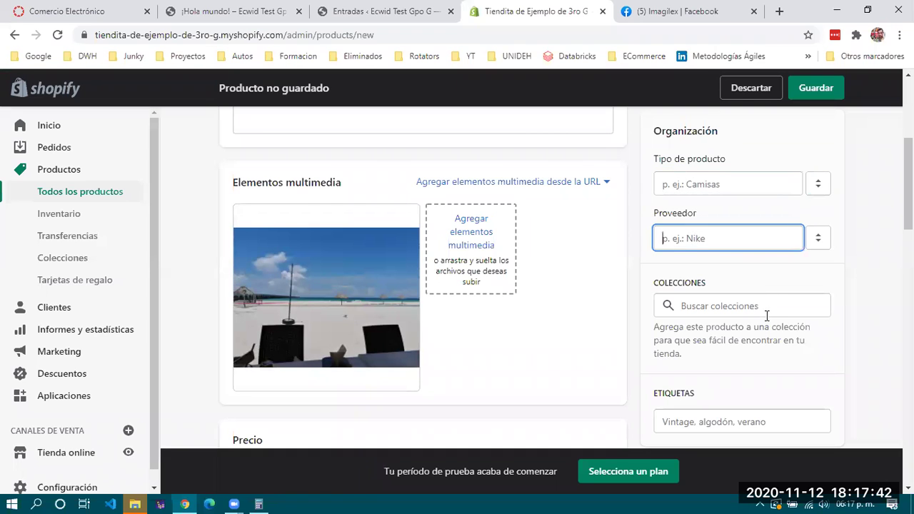
scroll(767, 314, "down", 2)
Skip the collections field and set the product price to 650.00
left_click(718, 171)
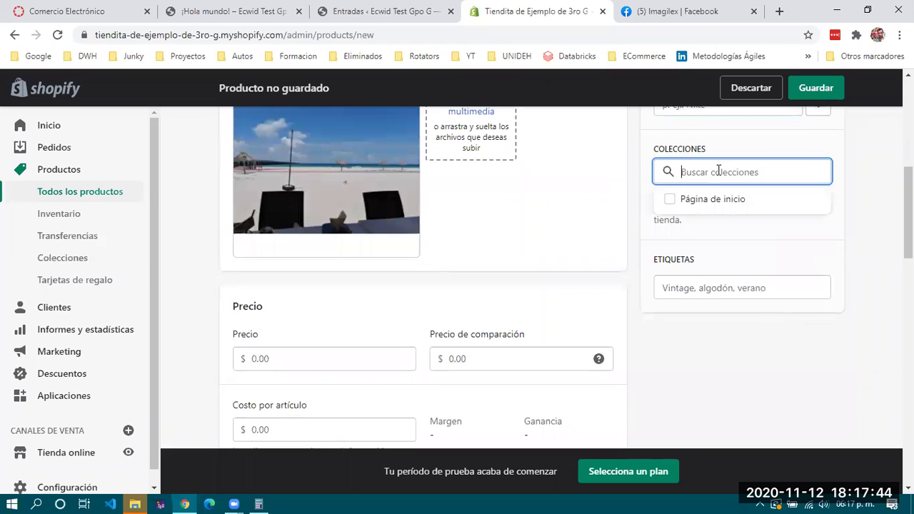
left_click(703, 243)
scroll(707, 282, "down", 1)
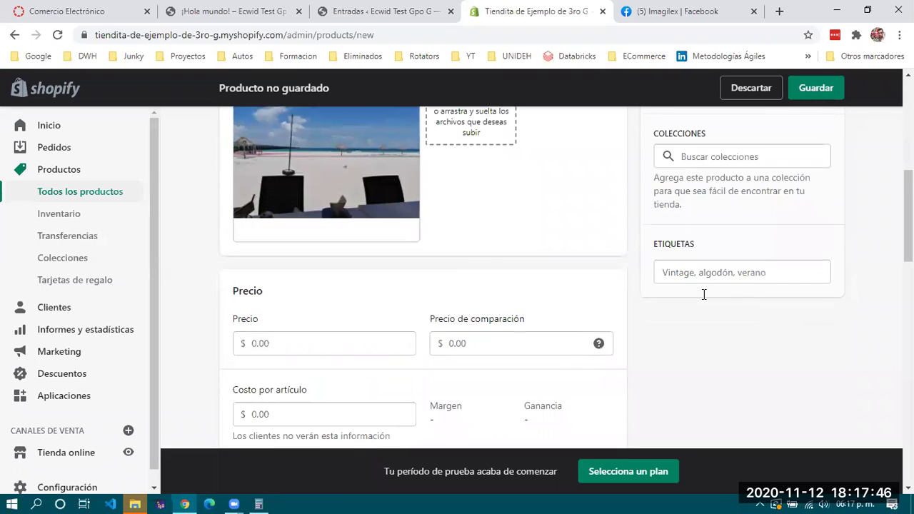
scroll(703, 294, "down", 2)
left_click(301, 226)
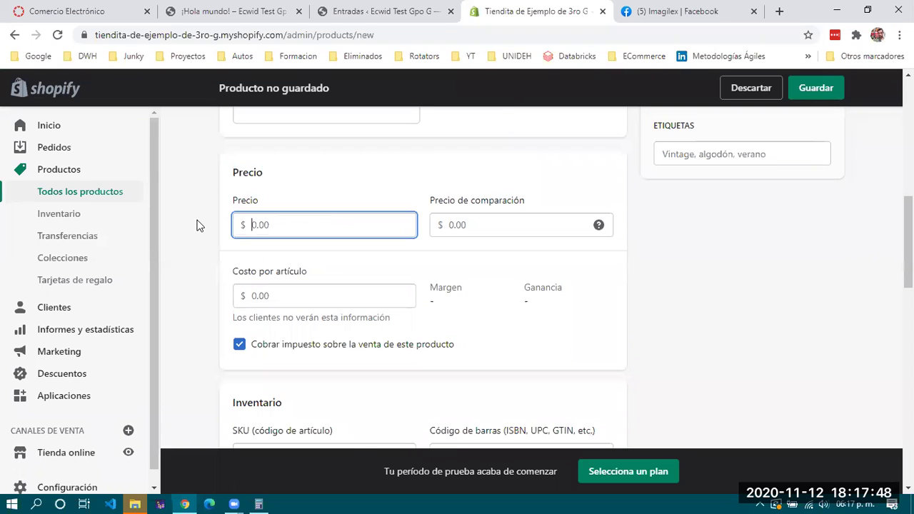
type("650")
left_click(559, 257)
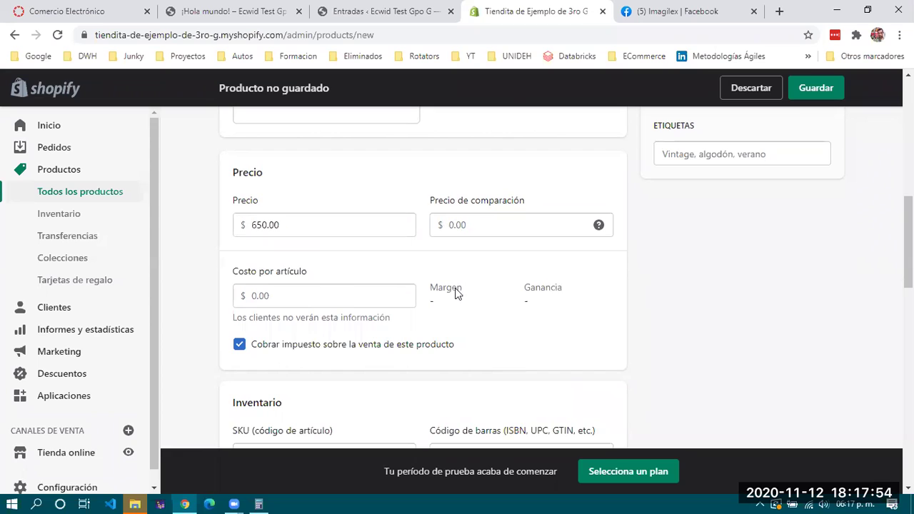
Set Costo por artículo to 250.00, giving a 61.5 % margin and $400.00 profit
left_click(280, 293)
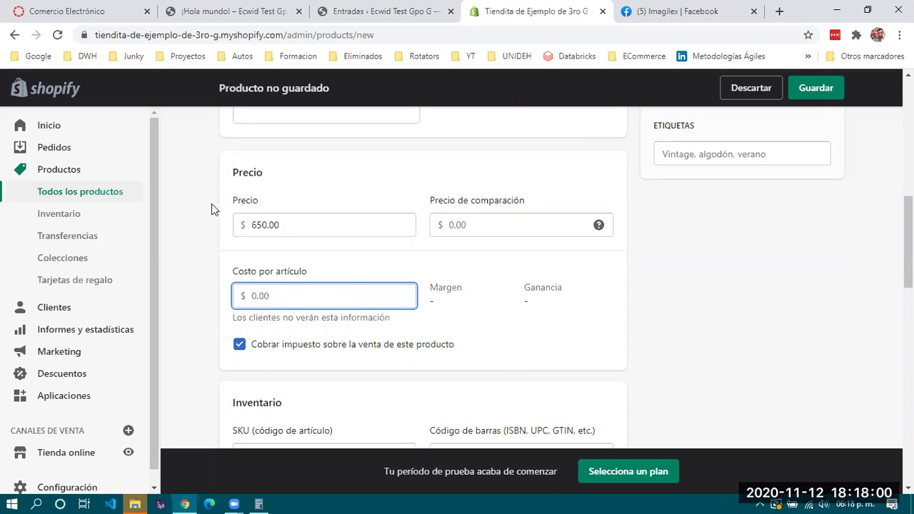
left_click(298, 225)
left_click(284, 300)
type("250")
left_click(540, 343)
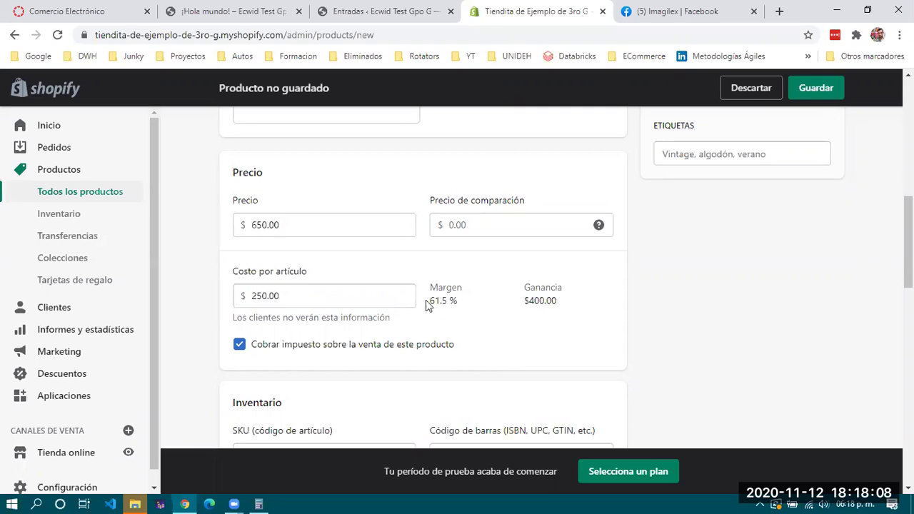
left_click_drag(439, 306, 441, 308)
left_click(437, 308)
scroll(502, 332, "down", 3)
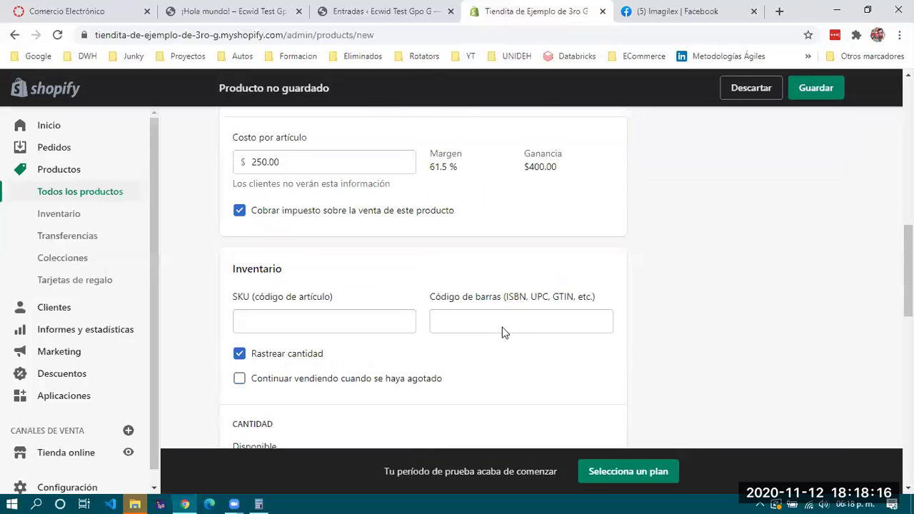
scroll(502, 332, "down", 3)
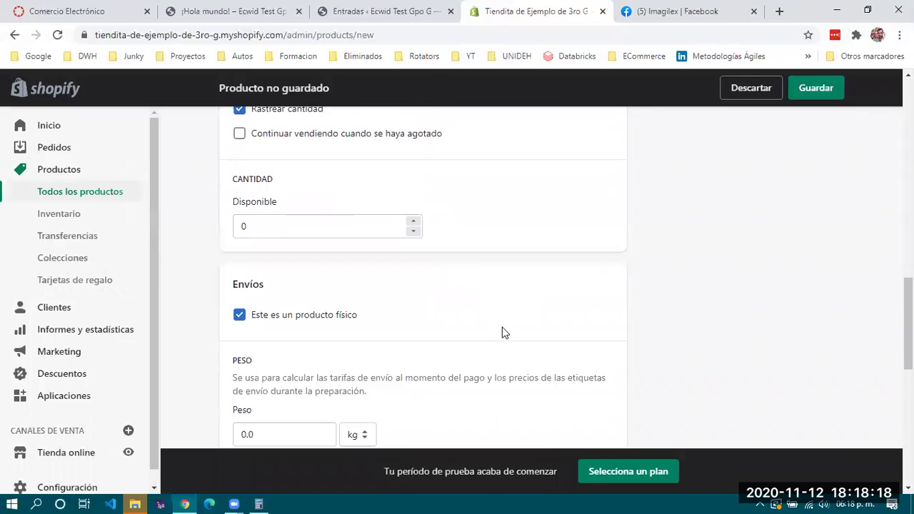
scroll(502, 332, "up", 3)
scroll(502, 332, "up", 1)
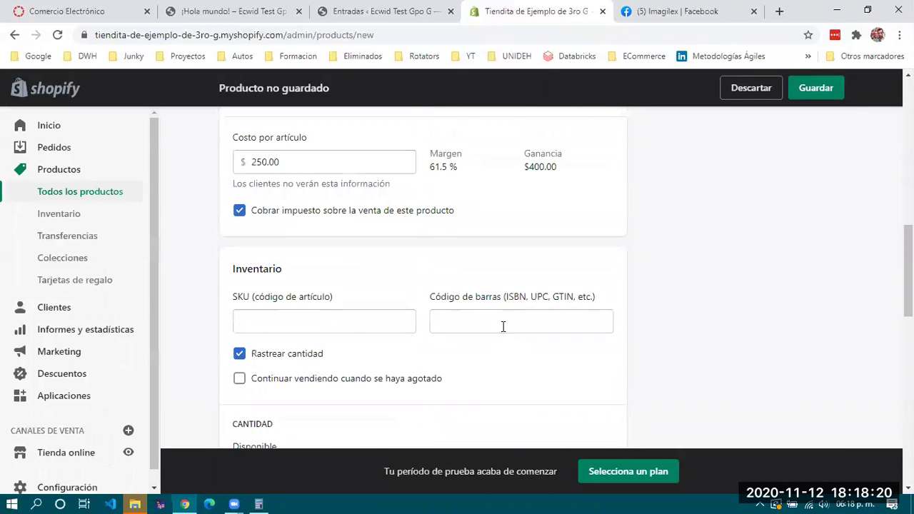
scroll(502, 326, "down", 1)
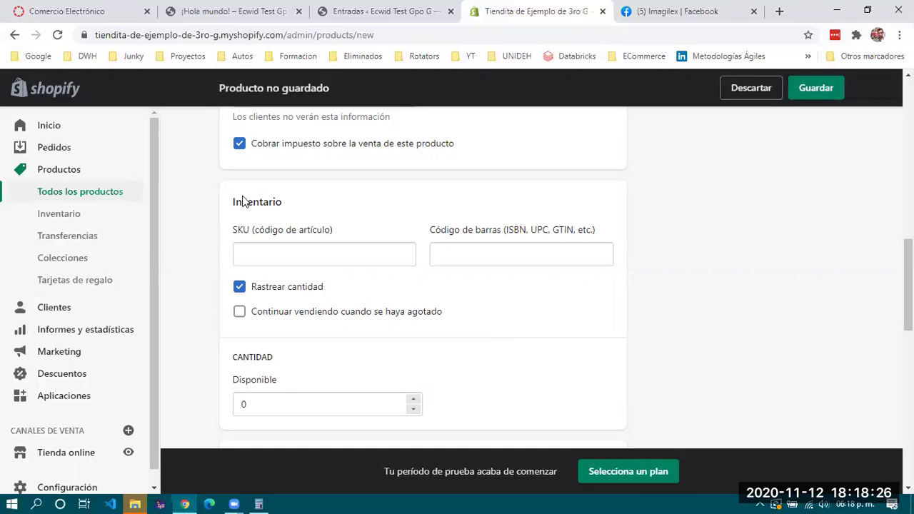
left_click(488, 259)
scroll(471, 334, "down", 4)
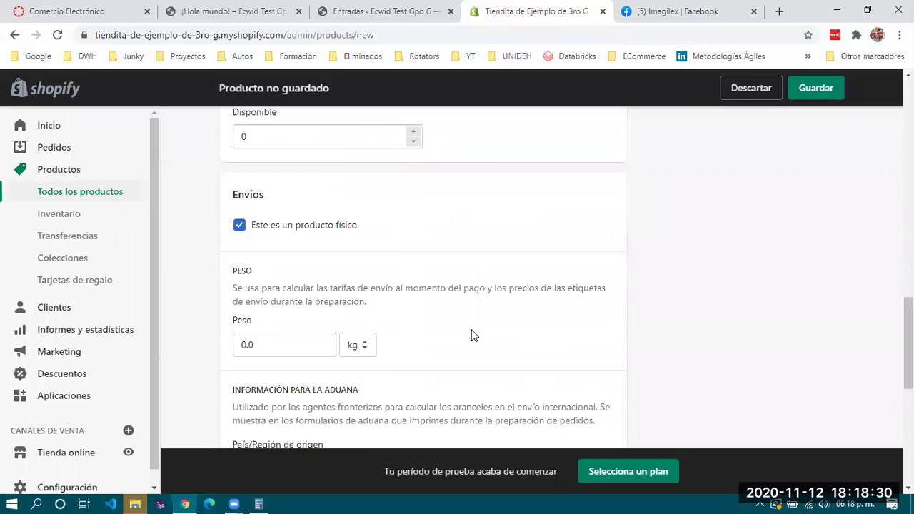
scroll(471, 334, "down", 3)
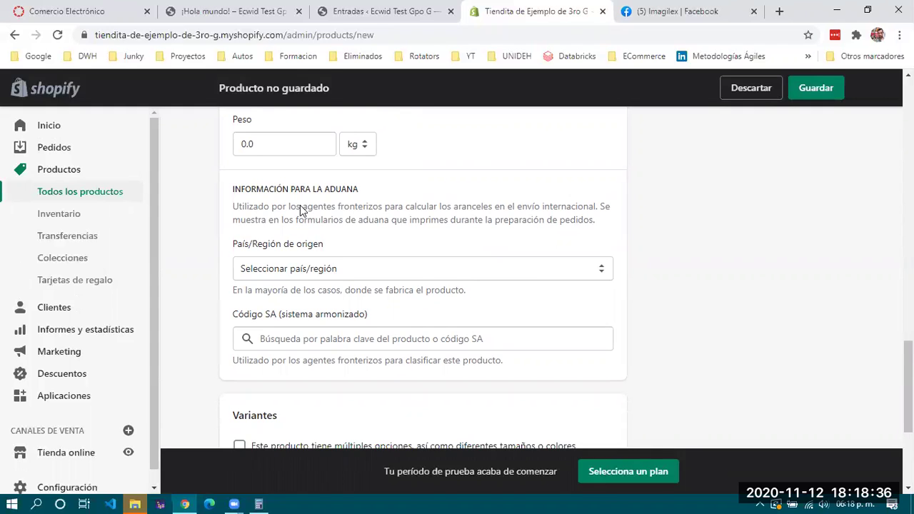
scroll(300, 209, "down", 1)
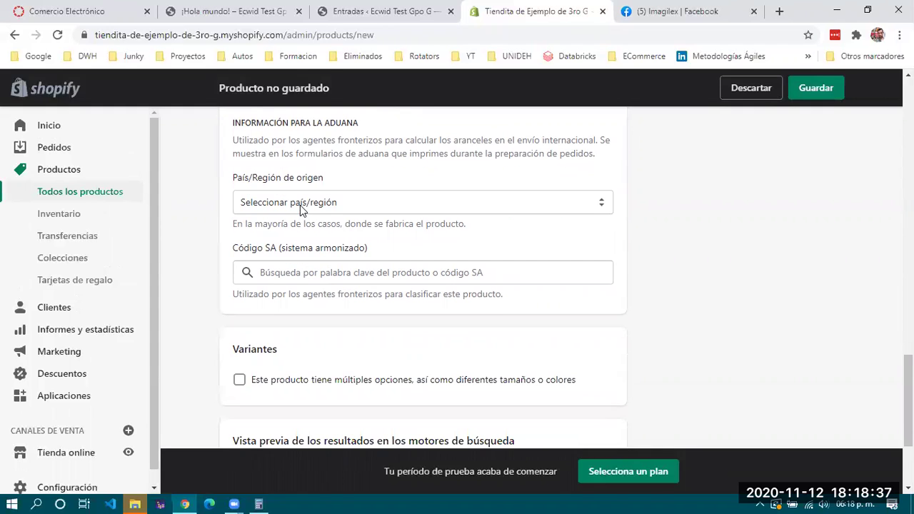
left_click(400, 207)
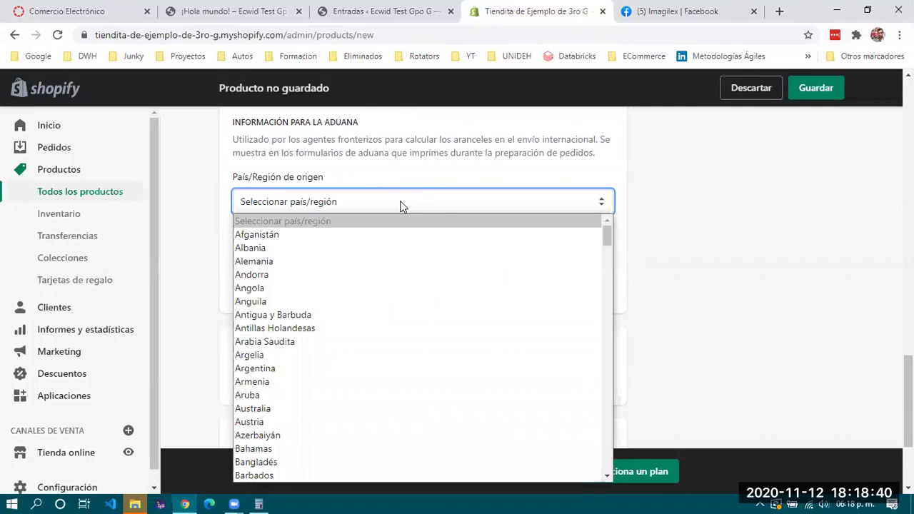
left_click(400, 206)
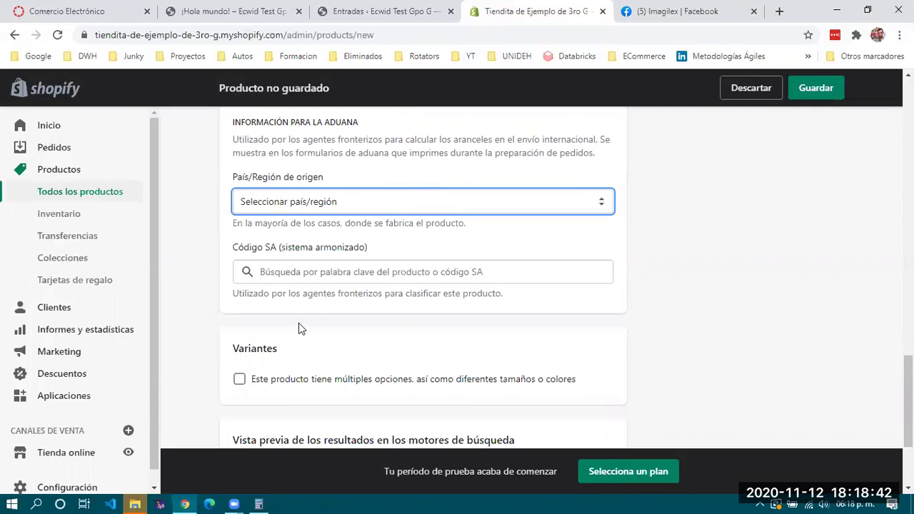
scroll(316, 316, "up", 1)
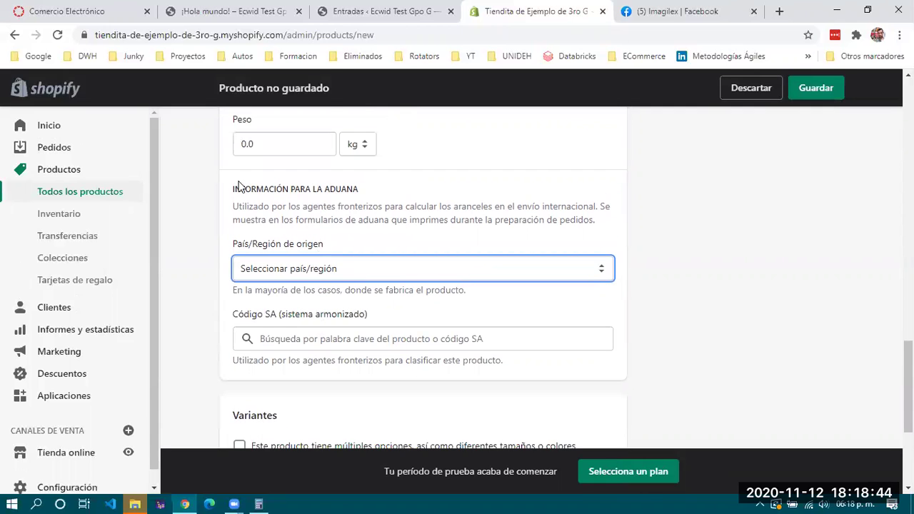
left_click_drag(234, 187, 604, 222)
left_click(604, 222)
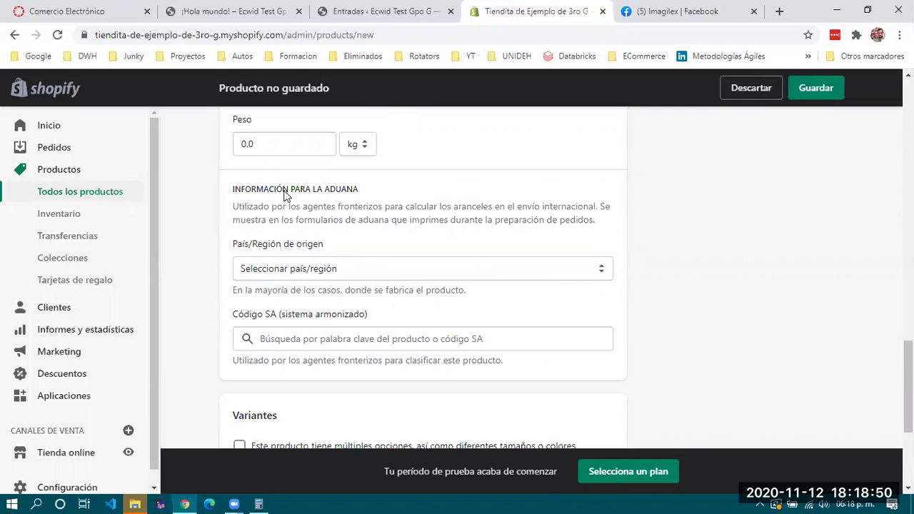
left_click_drag(224, 196, 624, 222)
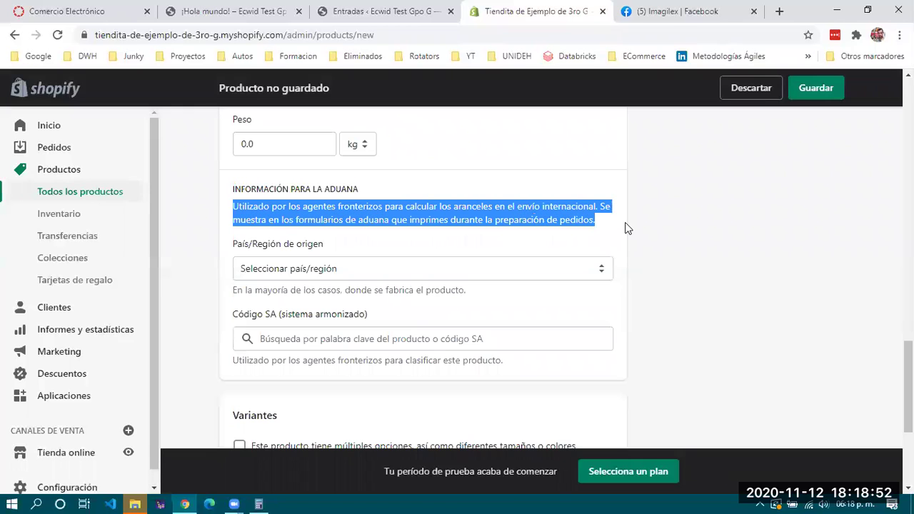
left_click(624, 222)
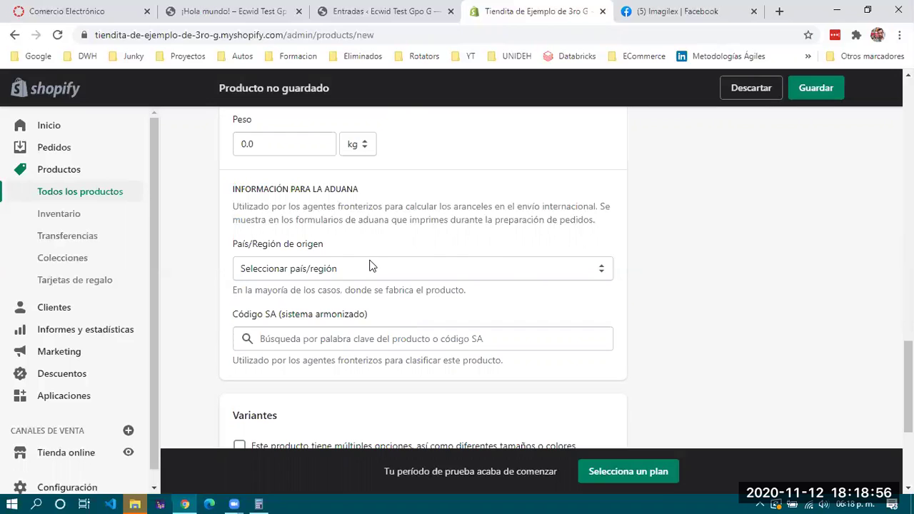
left_click(318, 268)
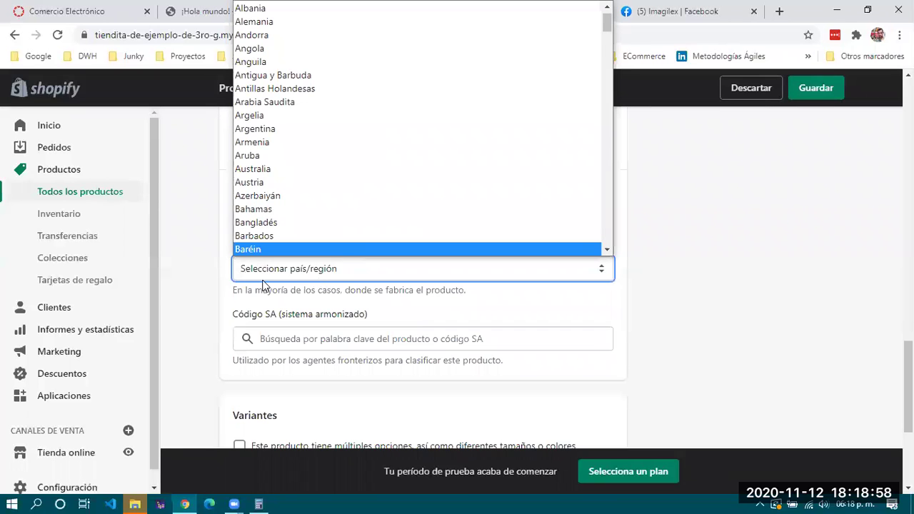
left_click(169, 285)
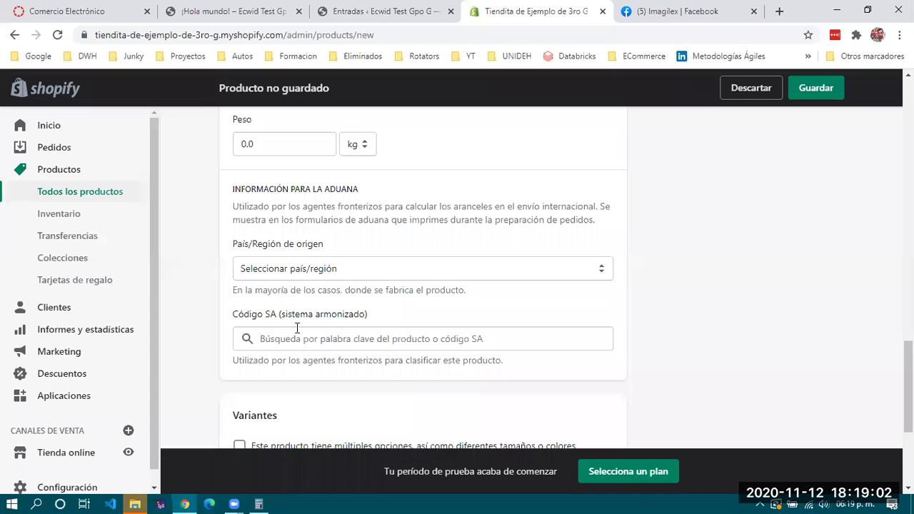
Review the search-engine preview for /products/servicio-de-consultoria-01 and save the product with Guardar
scroll(316, 331, "down", 1)
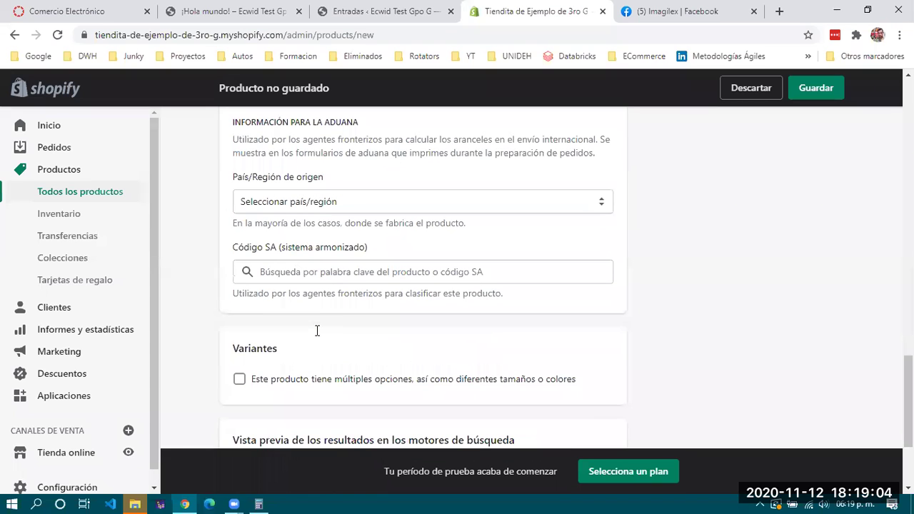
scroll(319, 334, "down", 1)
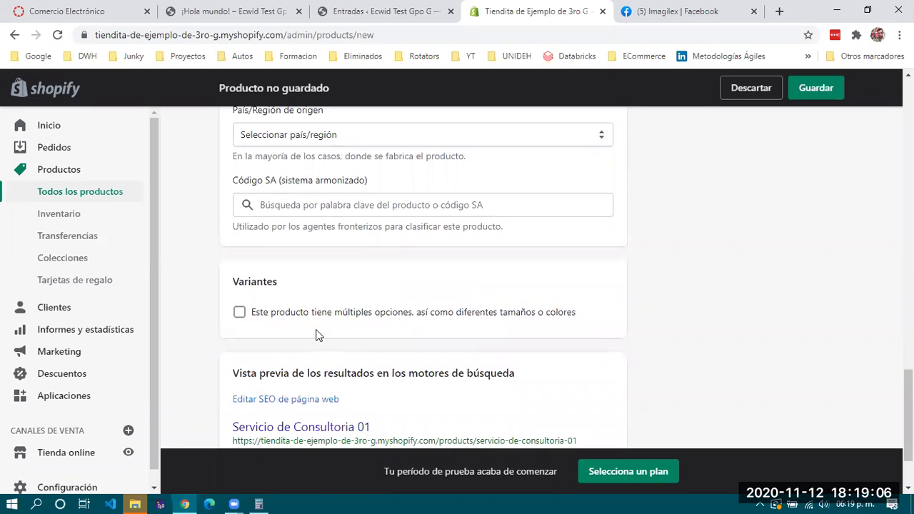
scroll(318, 335, "down", 2)
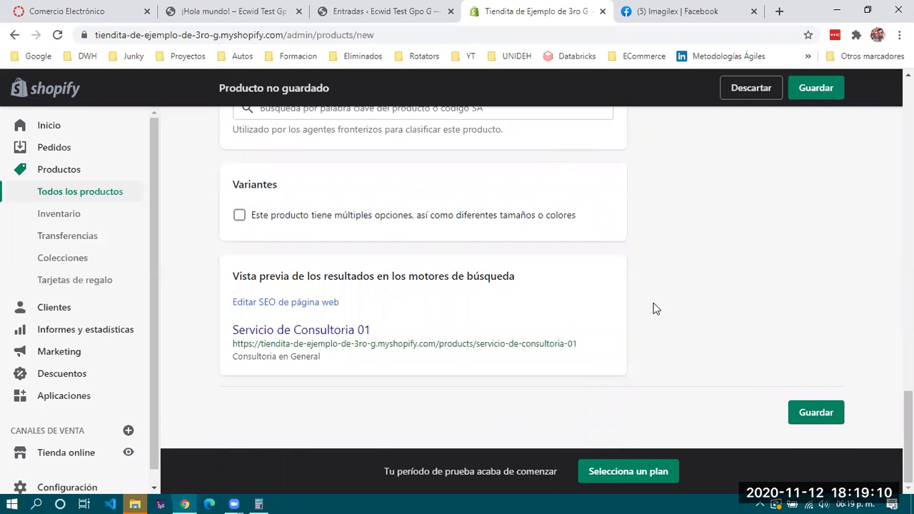
scroll(655, 308, "up", 5)
scroll(713, 350, "down", 5)
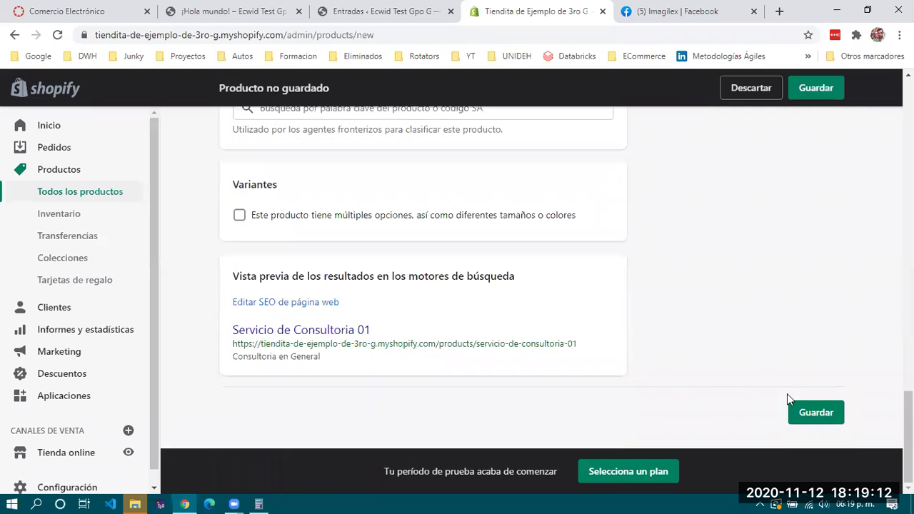
left_click(821, 414)
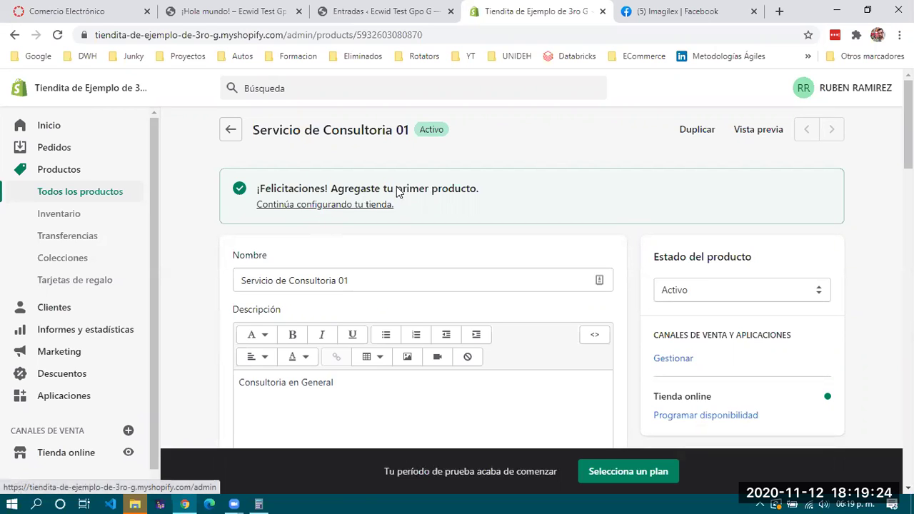
Visit Inventario and Transferencias, then move to the Informes y estadísticas overview dashboard
scroll(482, 208, "down", 8)
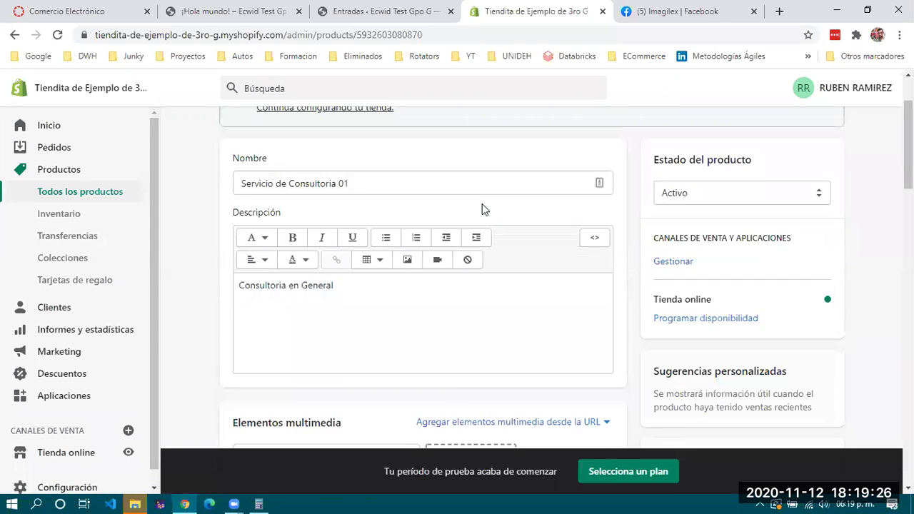
scroll(482, 207, "down", 2)
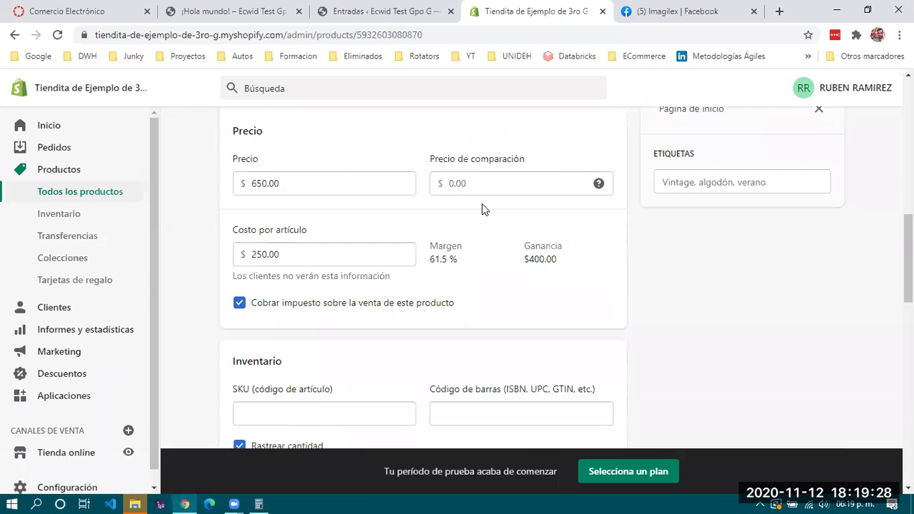
left_click(51, 217)
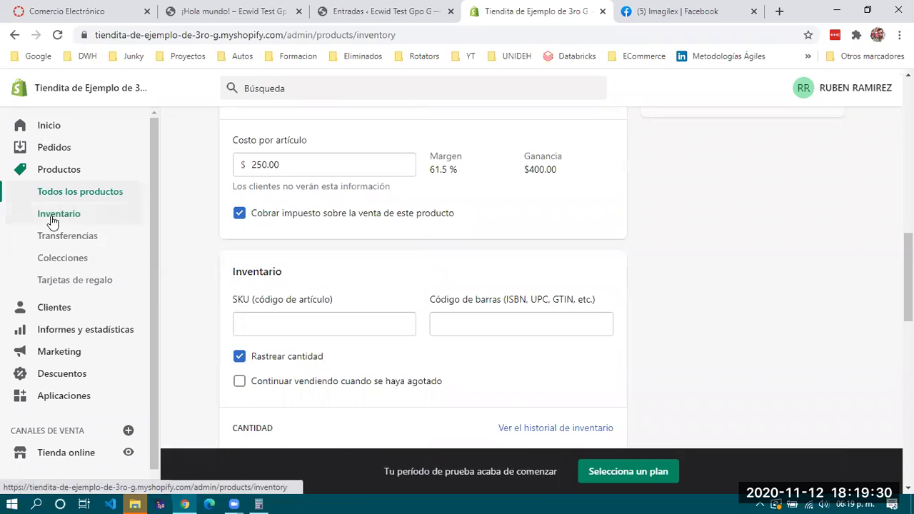
left_click(80, 243)
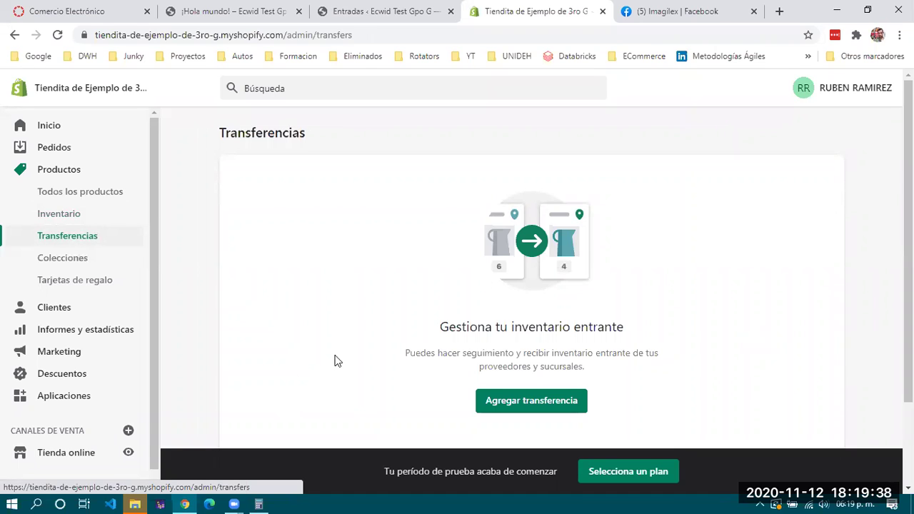
scroll(73, 291, "down", 1)
left_click(71, 312)
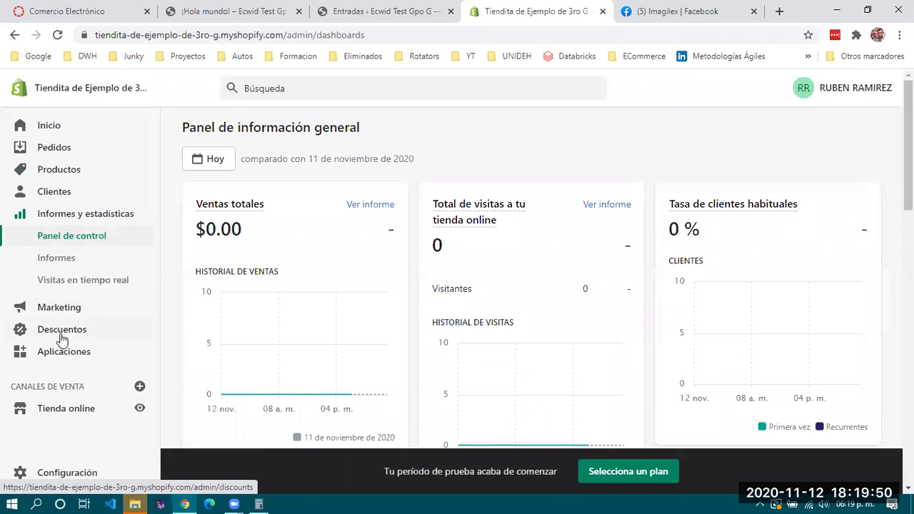
Scroll through the overview dashboard showing 0 orders and $0.00 average order value
scroll(63, 337, "down", 3)
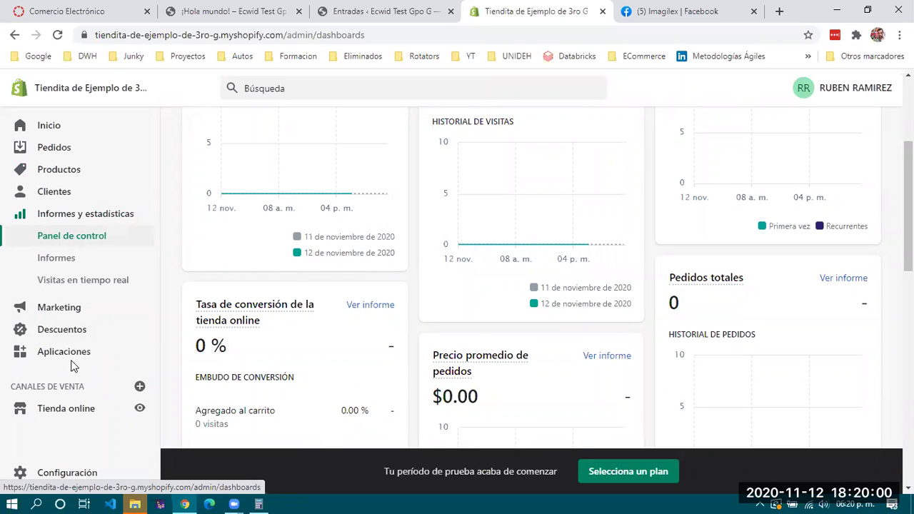
scroll(392, 289, "down", 2)
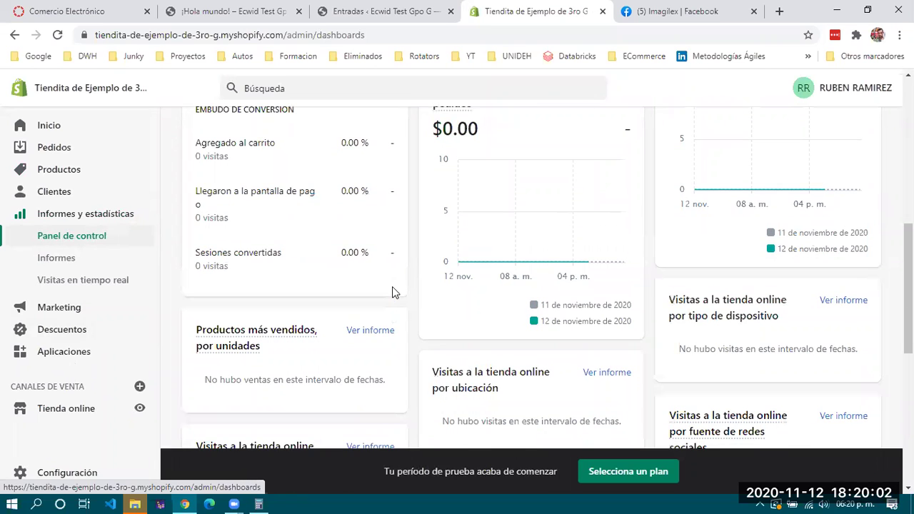
scroll(392, 289, "down", 5)
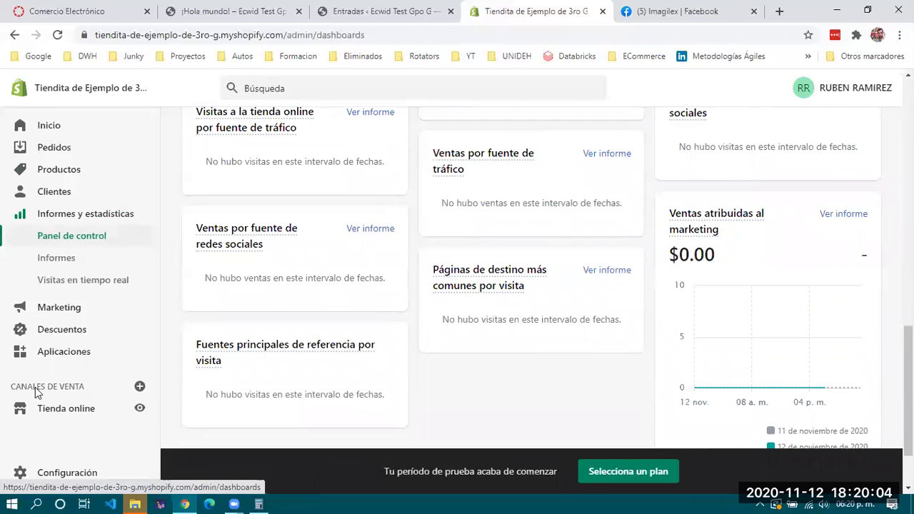
scroll(61, 367, "down", 2)
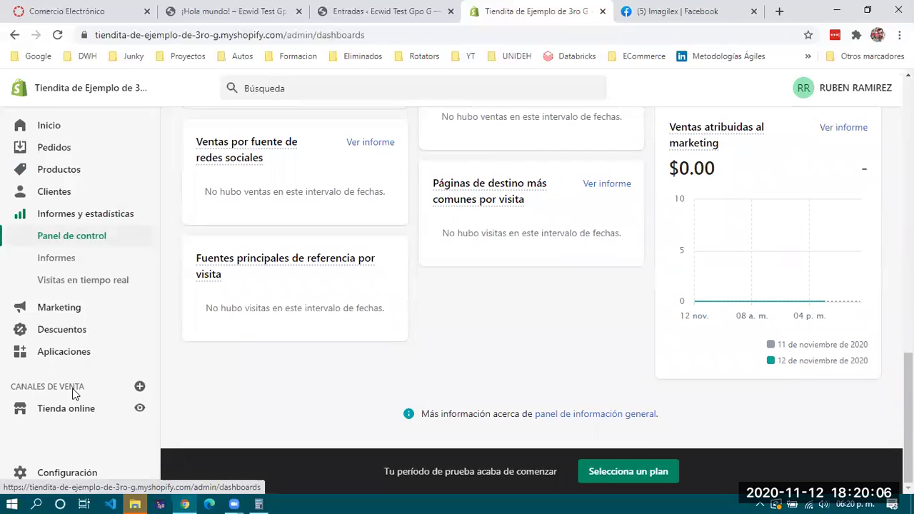
Add the Botón de compras (Buy Button) sales channel under CANALES DE VENTA
left_click(139, 389)
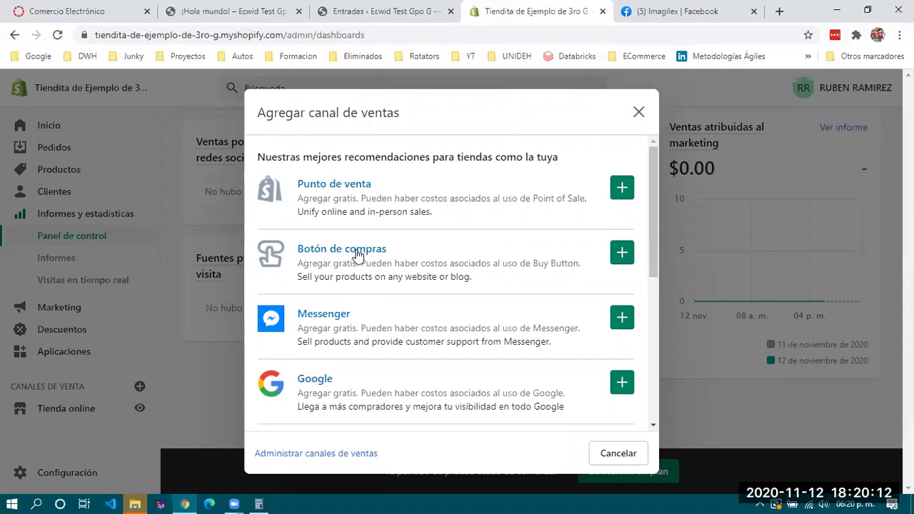
left_click(620, 252)
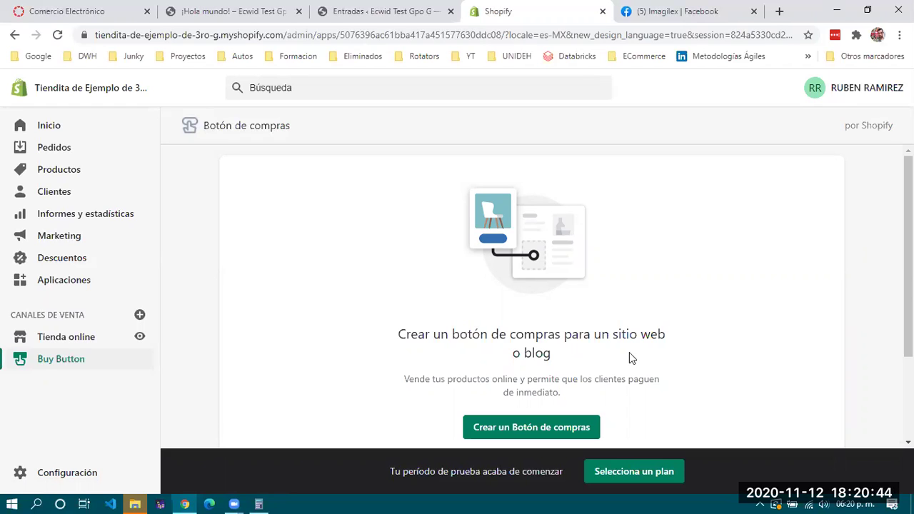
scroll(629, 352, "down", 2)
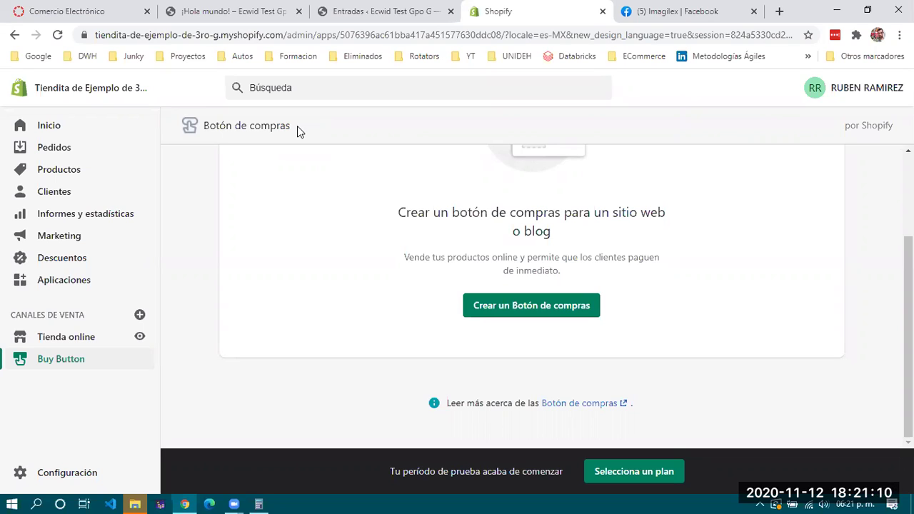
scroll(333, 249, "up", 2)
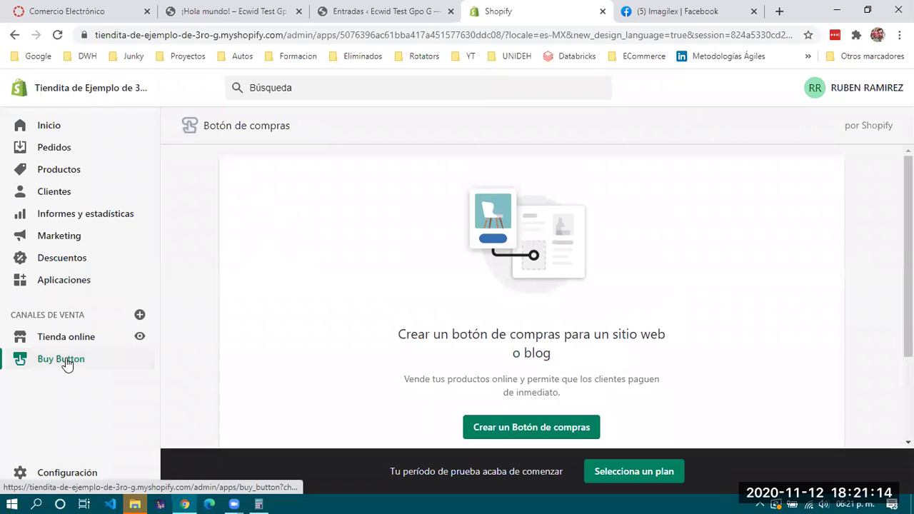